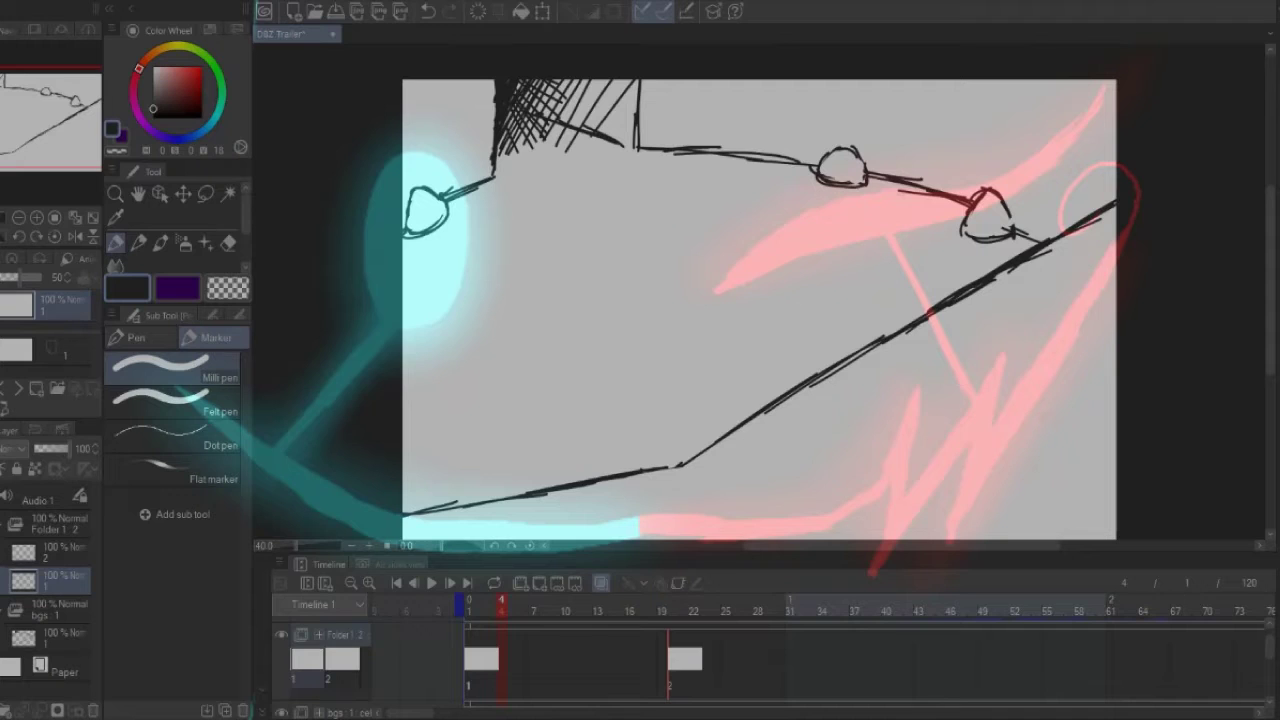
Step: Add cel 1a at frame 12 and set the Milli pen to purple (H 279, S 100, V 56) with brush size 5.3
{"action": "left_click", "coordinate": [589, 611]}
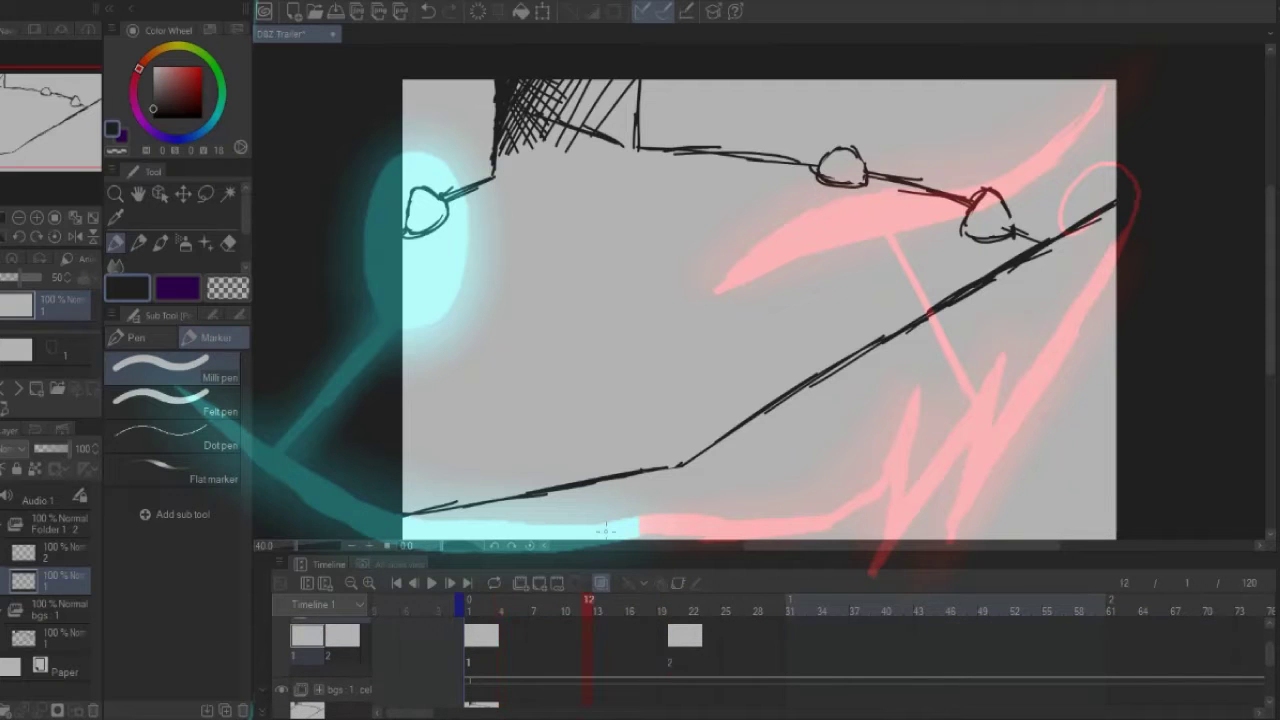
{"action": "left_click", "coordinate": [540, 583]}
{"action": "left_click", "coordinate": [177, 288]}
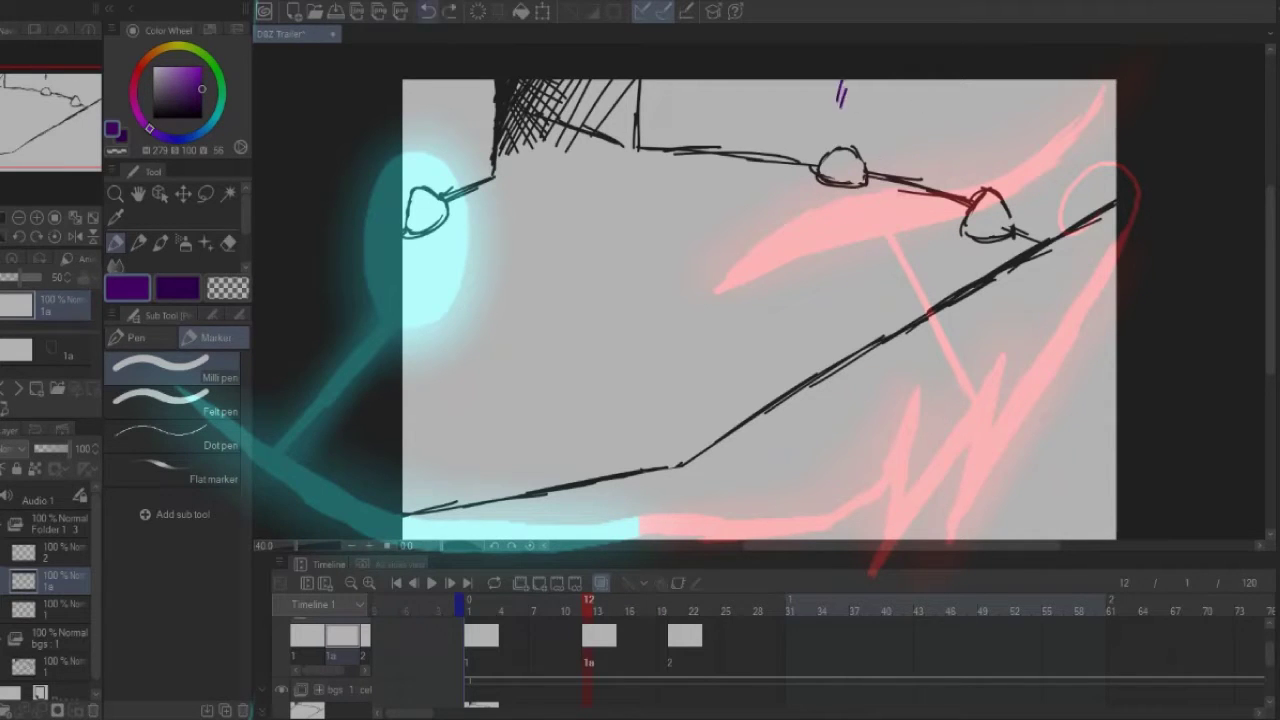
{"action": "left_click", "coordinate": [212, 315]}
{"action": "left_click_drag", "start_coordinate": [154, 378], "coordinate": [146, 378]}
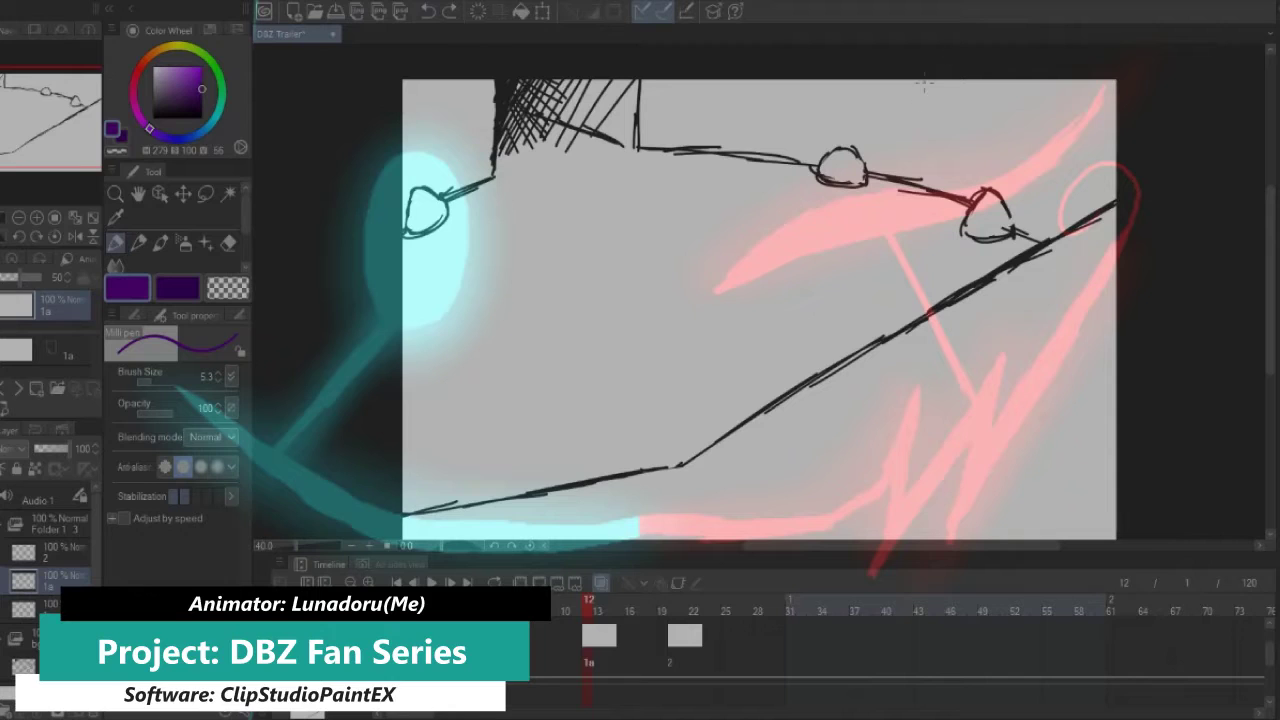
Step: Sketch the first curved part of the incoming figure at the canvas's upper edge on cel 1a
{"action": "mouse_move", "coordinate": [890, 82]}
{"action": "left_mouse_down"}
{"action": "mouse_move", "coordinate": [908, 126]}
{"action": "mouse_move", "coordinate": [891, 95]}
{"action": "mouse_move", "coordinate": [922, 87]}
{"action": "mouse_move", "coordinate": [943, 100]}
{"action": "mouse_move", "coordinate": [1000, 80]}
{"action": "left_mouse_up"}
{"action": "left_click_drag", "start_coordinate": [895, 120], "coordinate": [992, 88]}
{"action": "key", "text": "Right"}
{"action": "key", "text": "Left"}
Step: Rough out the falling figure on cel 2 at frame 20, with head, pointed body and limbs reaching the upper canvas edge
{"action": "mouse_move", "coordinate": [728, 250]}
{"action": "left_mouse_down"}
{"action": "mouse_move", "coordinate": [748, 174]}
{"action": "mouse_move", "coordinate": [792, 102]}
{"action": "left_mouse_up"}
{"action": "mouse_move", "coordinate": [732, 242]}
{"action": "left_mouse_down"}
{"action": "mouse_move", "coordinate": [734, 316]}
{"action": "mouse_move", "coordinate": [756, 266]}
{"action": "mouse_move", "coordinate": [836, 259]}
{"action": "left_mouse_up"}
{"action": "left_click_drag", "start_coordinate": [805, 88], "coordinate": [766, 152]}
{"action": "mouse_move", "coordinate": [825, 112]}
{"action": "left_mouse_down"}
{"action": "mouse_move", "coordinate": [804, 160]}
{"action": "mouse_move", "coordinate": [995, 82]}
{"action": "mouse_move", "coordinate": [872, 226]}
{"action": "left_mouse_up"}
{"action": "left_click_drag", "start_coordinate": [860, 168], "coordinate": [810, 185]}
{"action": "left_click_drag", "start_coordinate": [712, 166], "coordinate": [738, 212]}
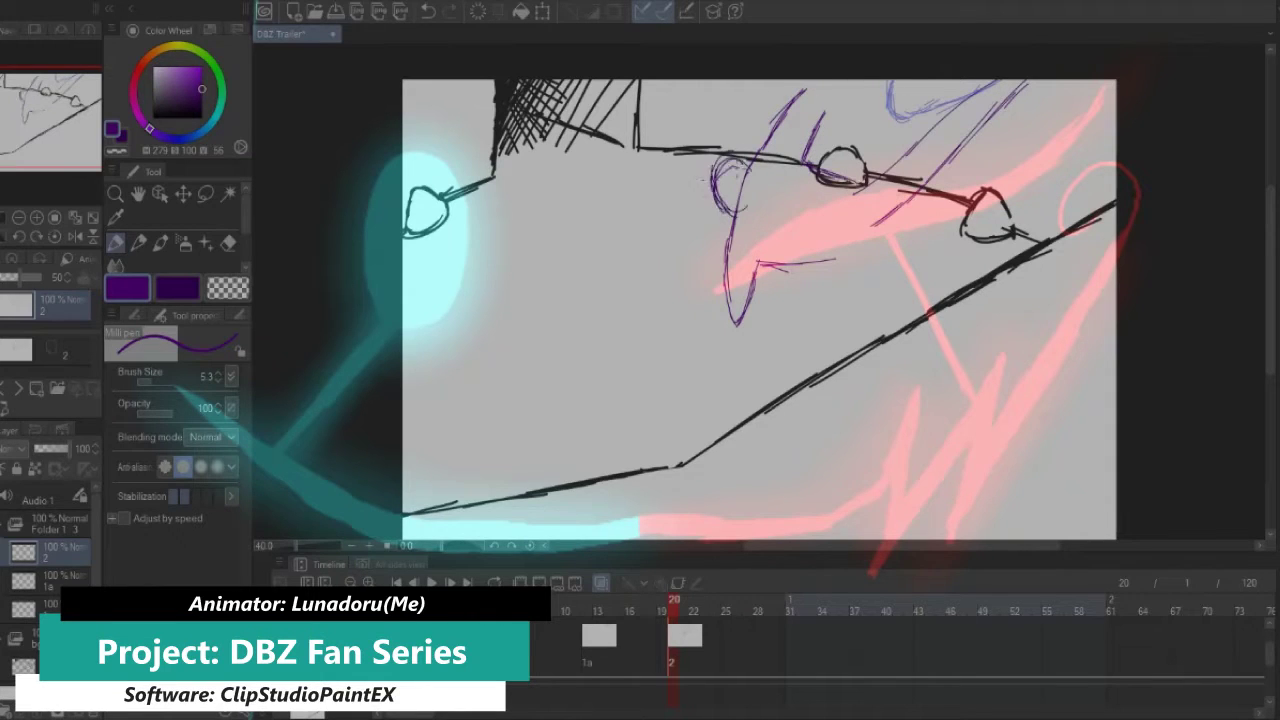
{"action": "mouse_move", "coordinate": [790, 272]}
{"action": "left_mouse_down"}
{"action": "mouse_move", "coordinate": [742, 326]}
{"action": "mouse_move", "coordinate": [755, 306]}
{"action": "left_mouse_up"}
{"action": "left_click_drag", "start_coordinate": [830, 262], "coordinate": [852, 252]}
Step: Add cel 3 at frame 23 and sketch the figure's front torso and raised arm lower than in cel 2
{"action": "key", "text": "ctrl+shift+n"}
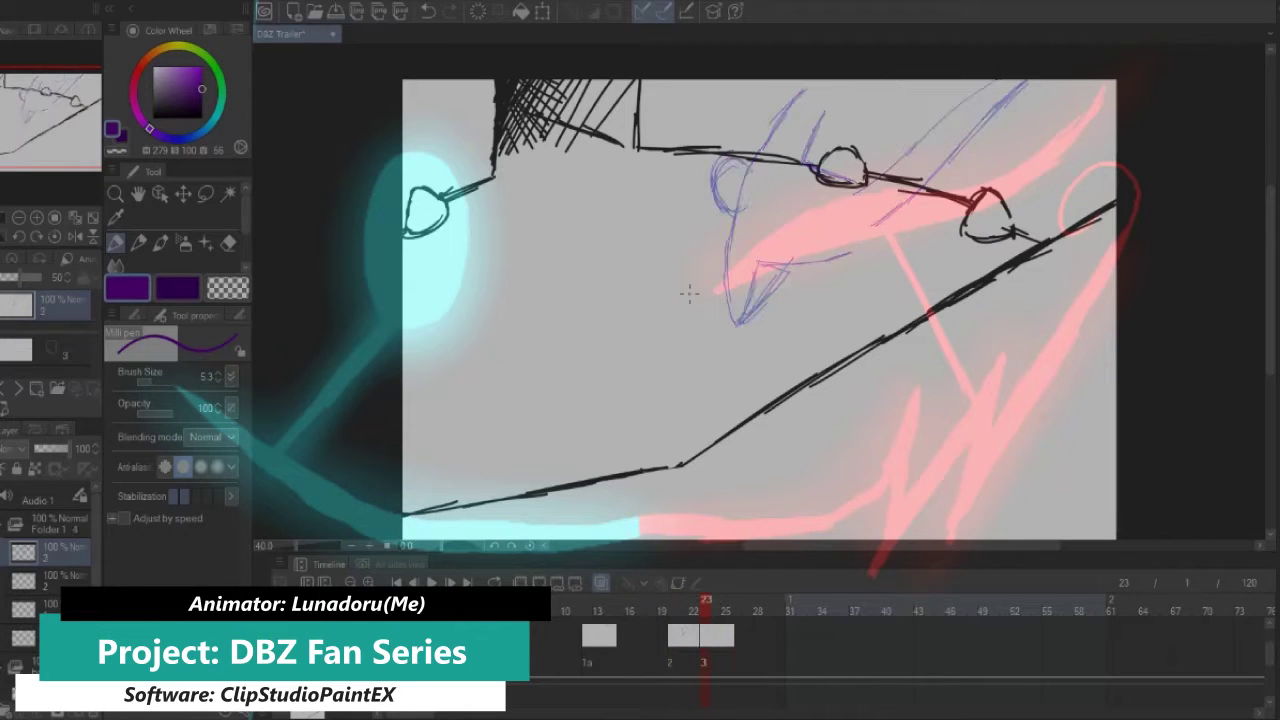
{"action": "left_click_drag", "start_coordinate": [697, 291], "coordinate": [693, 353]}
{"action": "left_click_drag", "start_coordinate": [707, 268], "coordinate": [750, 226]}
{"action": "left_click_drag", "start_coordinate": [758, 244], "coordinate": [758, 282]}
{"action": "mouse_move", "coordinate": [750, 272]}
{"action": "left_mouse_down"}
{"action": "mouse_move", "coordinate": [802, 262]}
{"action": "mouse_move", "coordinate": [818, 232]}
{"action": "left_mouse_up"}
{"action": "left_click_drag", "start_coordinate": [800, 278], "coordinate": [840, 186]}
Step: Sketch the figure's legs trailing to the upper canvas edge, plus its back line and round head, on cel 3
{"action": "left_click_drag", "start_coordinate": [858, 152], "coordinate": [955, 82]}
{"action": "left_click_drag", "start_coordinate": [834, 262], "coordinate": [866, 188]}
{"action": "left_click_drag", "start_coordinate": [824, 290], "coordinate": [846, 232]}
{"action": "left_click_drag", "start_coordinate": [812, 222], "coordinate": [818, 196]}
{"action": "left_click_drag", "start_coordinate": [804, 256], "coordinate": [826, 182]}
{"action": "left_click_drag", "start_coordinate": [832, 182], "coordinate": [880, 178]}
{"action": "mouse_move", "coordinate": [906, 232]}
{"action": "left_mouse_down"}
{"action": "mouse_move", "coordinate": [738, 343]}
{"action": "mouse_move", "coordinate": [698, 345]}
{"action": "mouse_move", "coordinate": [702, 290]}
{"action": "left_mouse_up"}
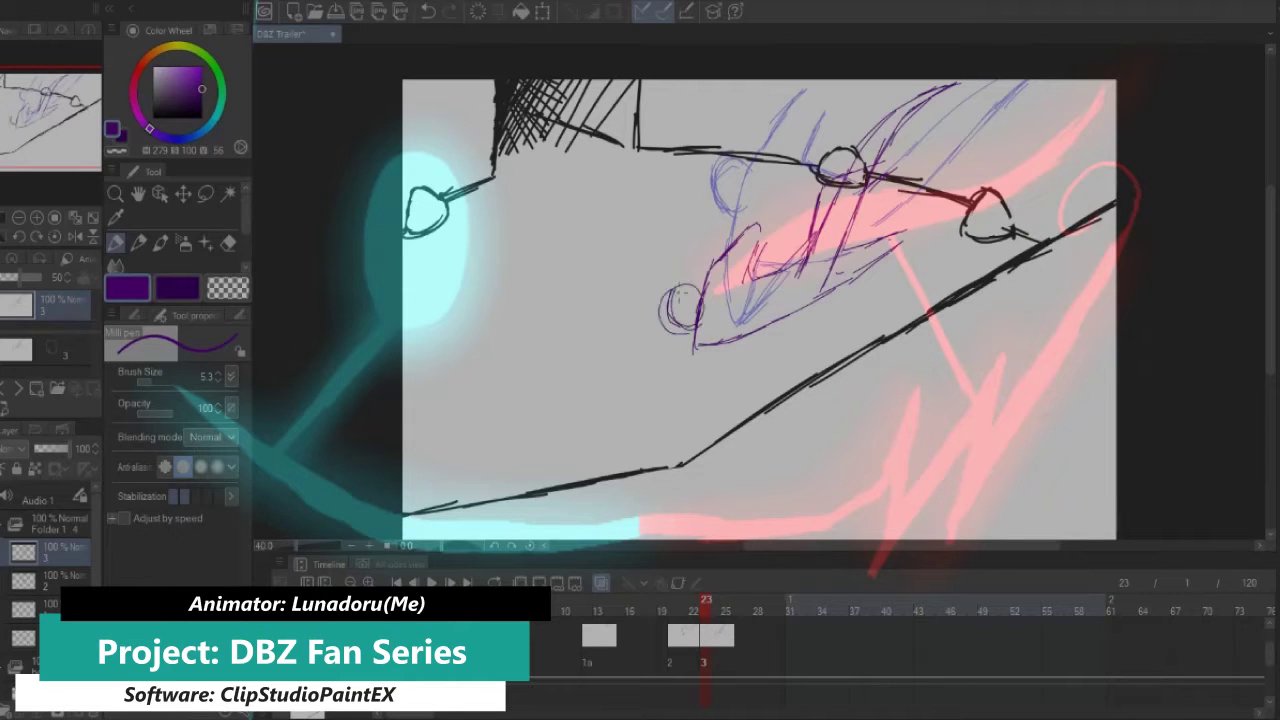
Step: Add cel 4 at frame 25 and sketch the figure leaning back with bent knee, raised arm and upward-trailing leg
{"action": "key", "text": "ctrl+Right"}
{"action": "key", "text": "ctrl+shift+alt+n"}
{"action": "mouse_move", "coordinate": [686, 270]}
{"action": "left_mouse_down"}
{"action": "mouse_move", "coordinate": [771, 322]}
{"action": "mouse_move", "coordinate": [816, 264]}
{"action": "left_mouse_up"}
{"action": "mouse_move", "coordinate": [816, 200]}
{"action": "left_mouse_down"}
{"action": "mouse_move", "coordinate": [800, 248]}
{"action": "mouse_move", "coordinate": [818, 185]}
{"action": "mouse_move", "coordinate": [766, 258]}
{"action": "mouse_move", "coordinate": [687, 262]}
{"action": "mouse_move", "coordinate": [640, 300]}
{"action": "mouse_move", "coordinate": [680, 300]}
{"action": "left_mouse_up"}
{"action": "mouse_move", "coordinate": [690, 266]}
{"action": "left_mouse_down"}
{"action": "mouse_move", "coordinate": [700, 230]}
{"action": "mouse_move", "coordinate": [720, 262]}
{"action": "mouse_move", "coordinate": [810, 250]}
{"action": "mouse_move", "coordinate": [876, 184]}
{"action": "mouse_move", "coordinate": [872, 98]}
{"action": "mouse_move", "coordinate": [890, 230]}
{"action": "mouse_move", "coordinate": [790, 300]}
{"action": "left_mouse_up"}
{"action": "key", "text": "e"}
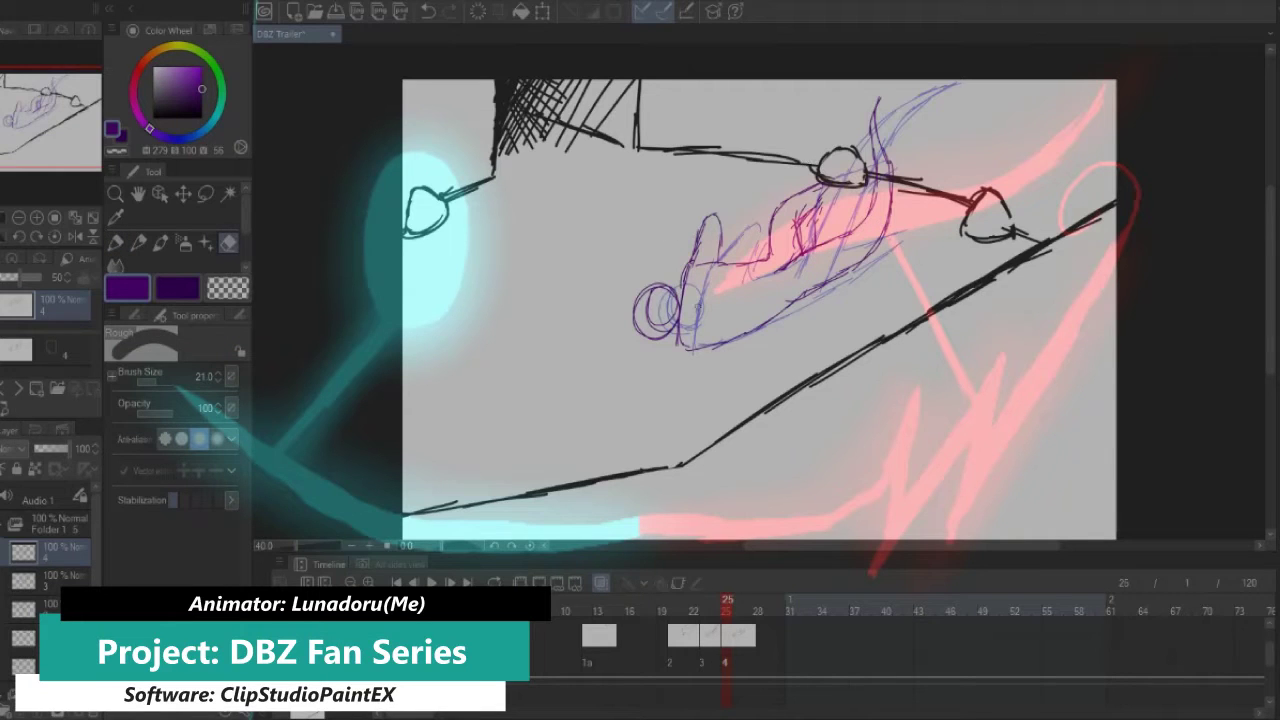
Step: Lasso the head and arm on cel 4 and transform them slightly towards the body
{"action": "key", "text": "m"}
{"action": "mouse_move", "coordinate": [748, 264]}
{"action": "left_mouse_down"}
{"action": "mouse_move", "coordinate": [749, 347]}
{"action": "mouse_move", "coordinate": [748, 190]}
{"action": "left_mouse_up"}
{"action": "key", "text": "ctrl+t"}
{"action": "left_click_drag", "start_coordinate": [675, 290], "coordinate": [685, 284]}
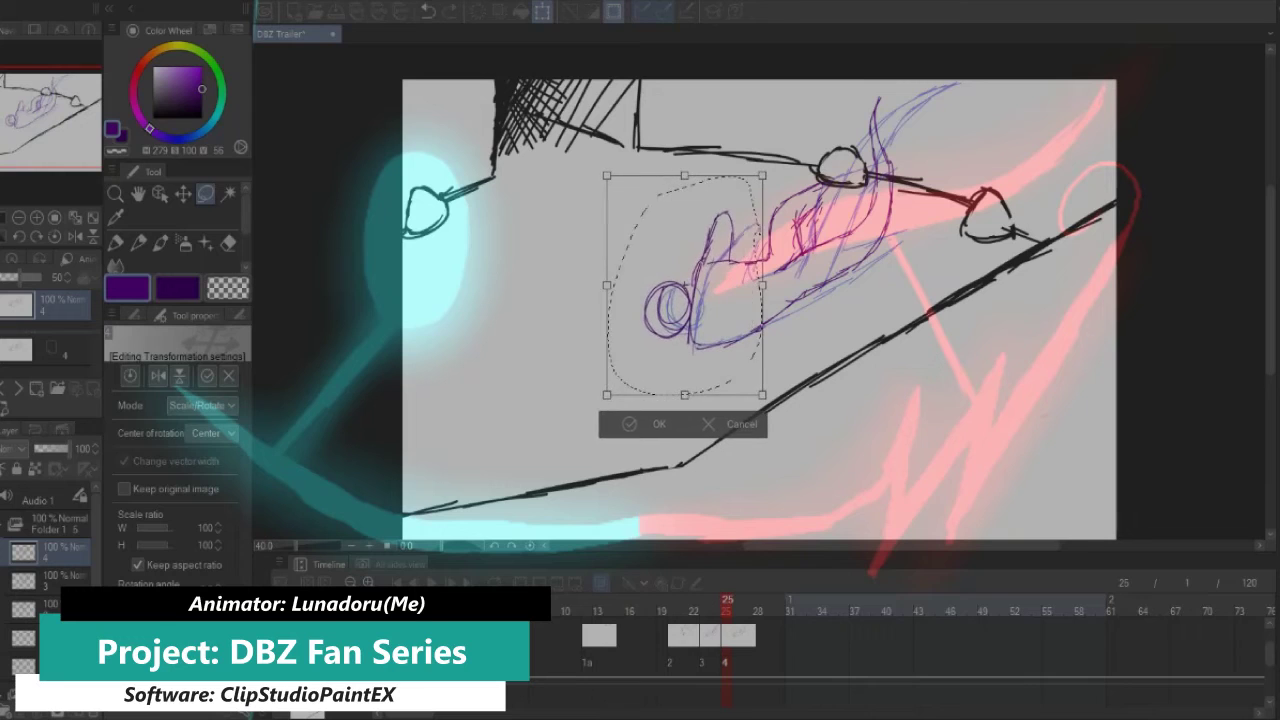
{"action": "key", "text": "Return"}
Step: Lasso the whole figure on cel 4, move it slightly up and left, rotate it slightly clockwise, and deselect
{"action": "mouse_move", "coordinate": [890, 95]}
{"action": "left_mouse_down"}
{"action": "mouse_move", "coordinate": [905, 125]}
{"action": "mouse_move", "coordinate": [800, 125]}
{"action": "mouse_move", "coordinate": [870, 88]}
{"action": "left_mouse_up"}
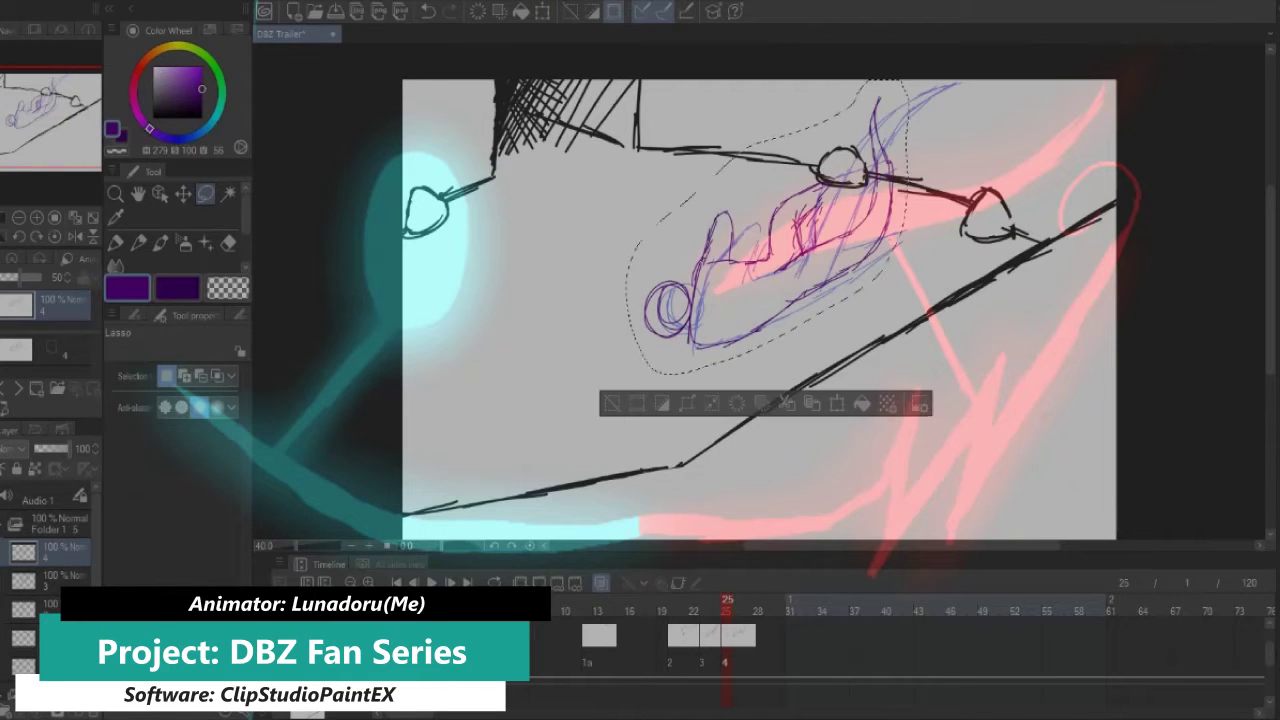
{"action": "key", "text": "ctrl+t"}
{"action": "left_click_drag", "start_coordinate": [750, 240], "coordinate": [730, 232]}
{"action": "left_click_drag", "start_coordinate": [896, 74], "coordinate": [906, 100]}
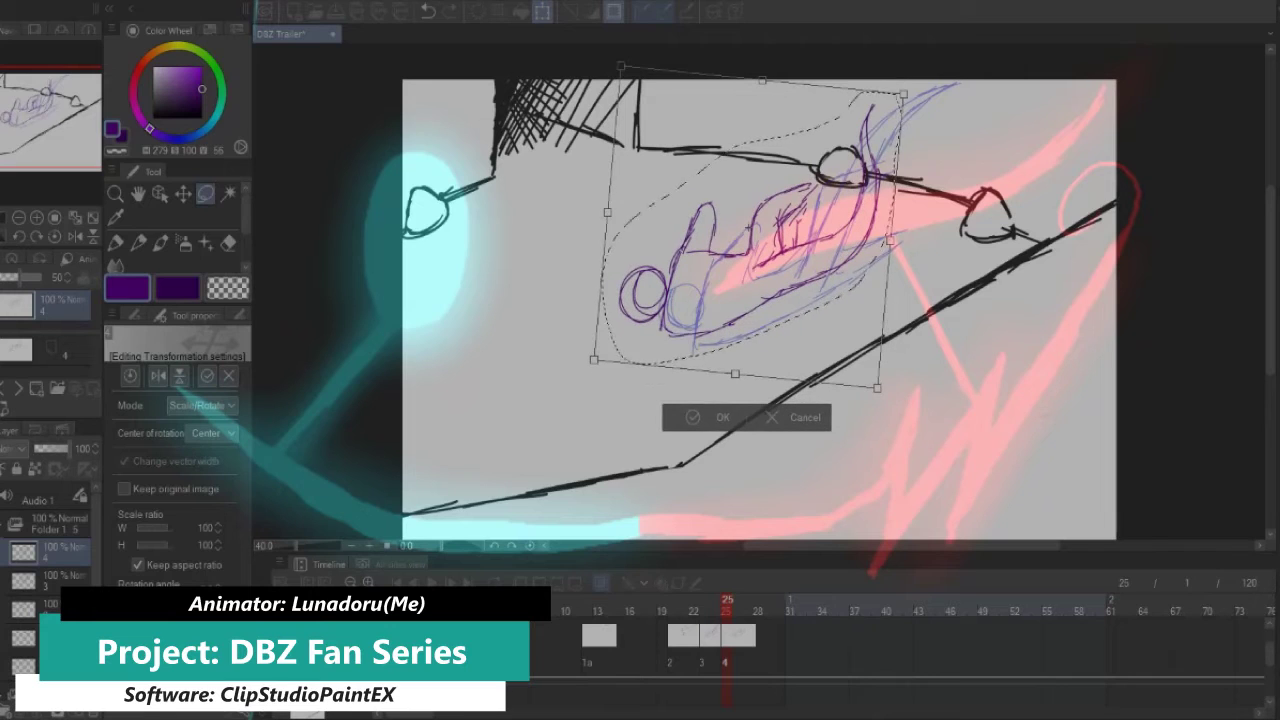
{"action": "key", "text": "Return"}
{"action": "key", "text": "ctrl+d"}
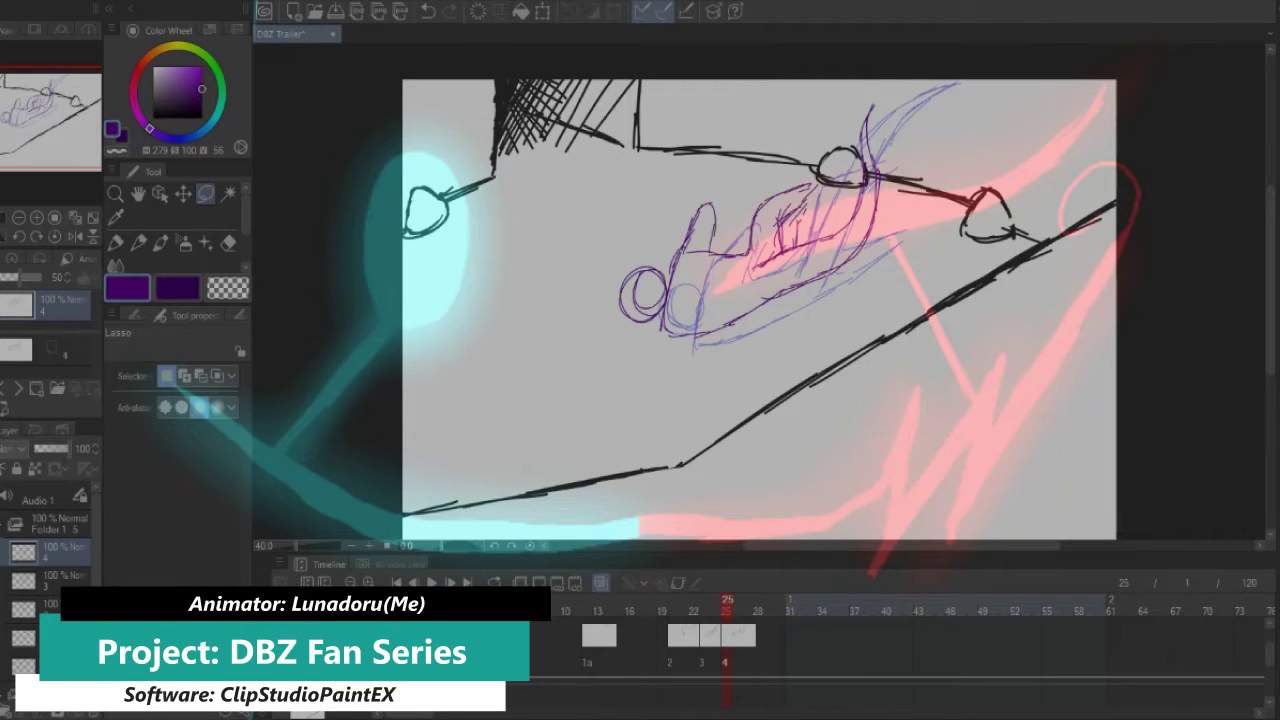
Step: Add cel 5 at frame 27 and clean up the sketch lines inside the bent leg on cel 4
{"action": "key", "text": "Right"}
{"action": "key", "text": "Right"}
{"action": "key", "text": "ctrl+shift+n"}
{"action": "key", "text": "Left"}
{"action": "key", "text": "Left"}
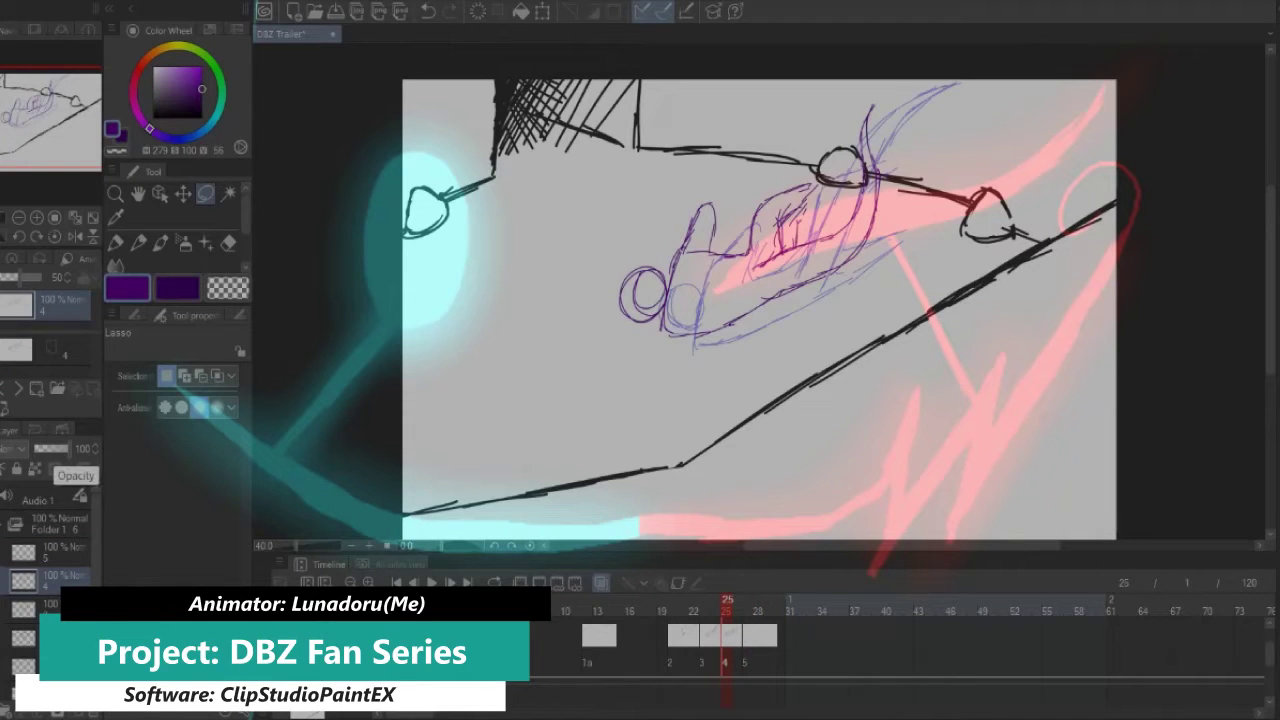
{"action": "key", "text": "e"}
{"action": "key", "text": "p"}
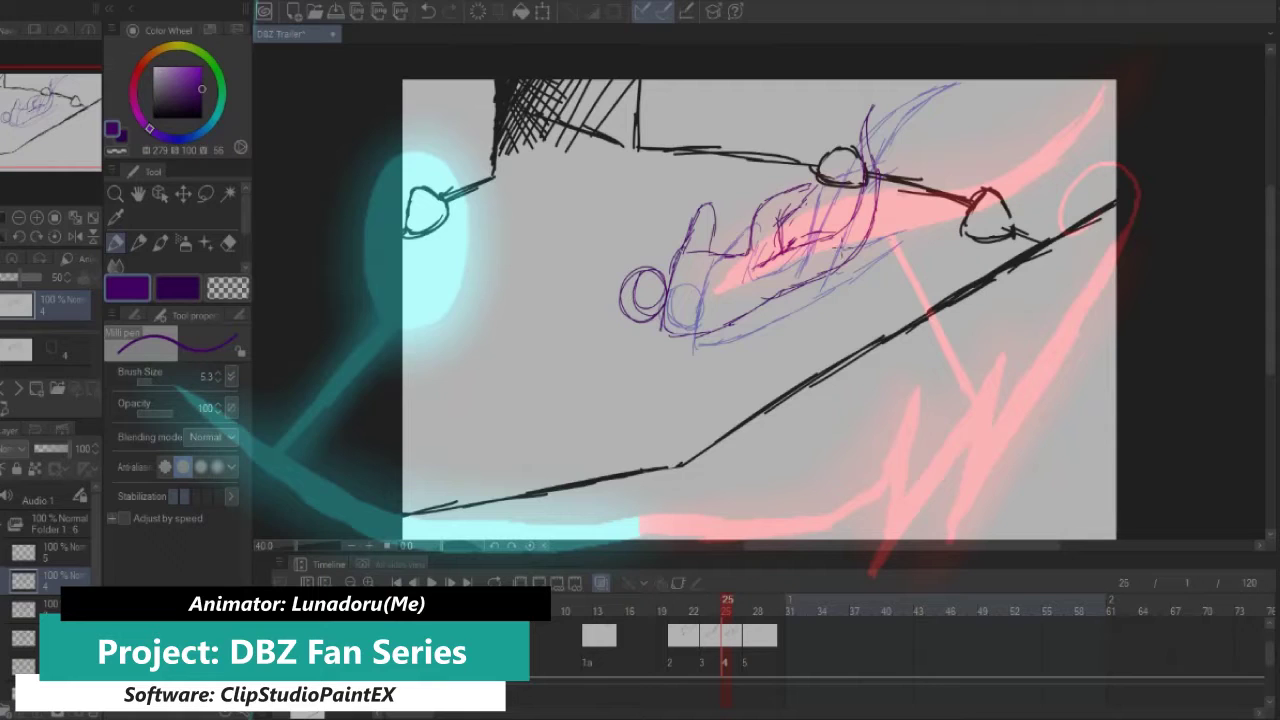
Step: Sketch the leaning-back figure on cel 5 at frame 27 over the onion skin, with head, raised arm, bent knee and curled leg
{"action": "key", "text": "Right"}
{"action": "key", "text": "Right"}
{"action": "key", "text": "Left"}
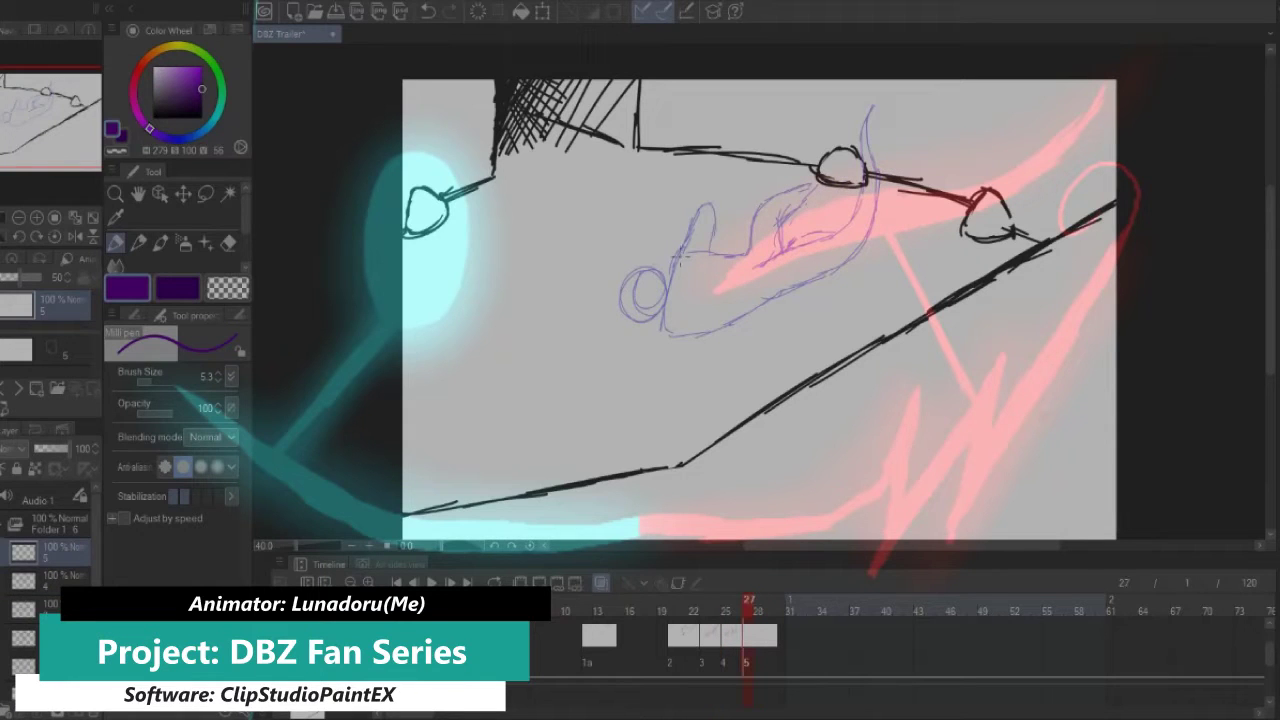
{"action": "left_click_drag", "start_coordinate": [682, 264], "coordinate": [664, 330]}
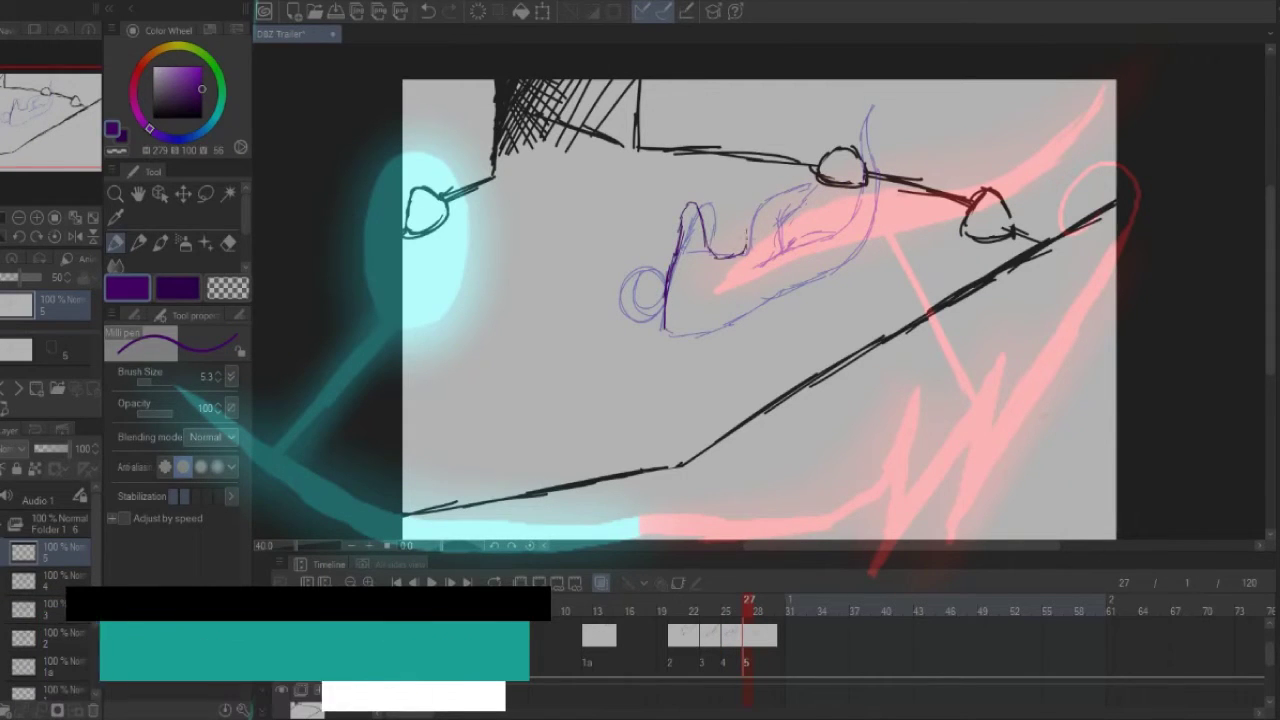
{"action": "left_click_drag", "start_coordinate": [746, 252], "coordinate": [766, 190]}
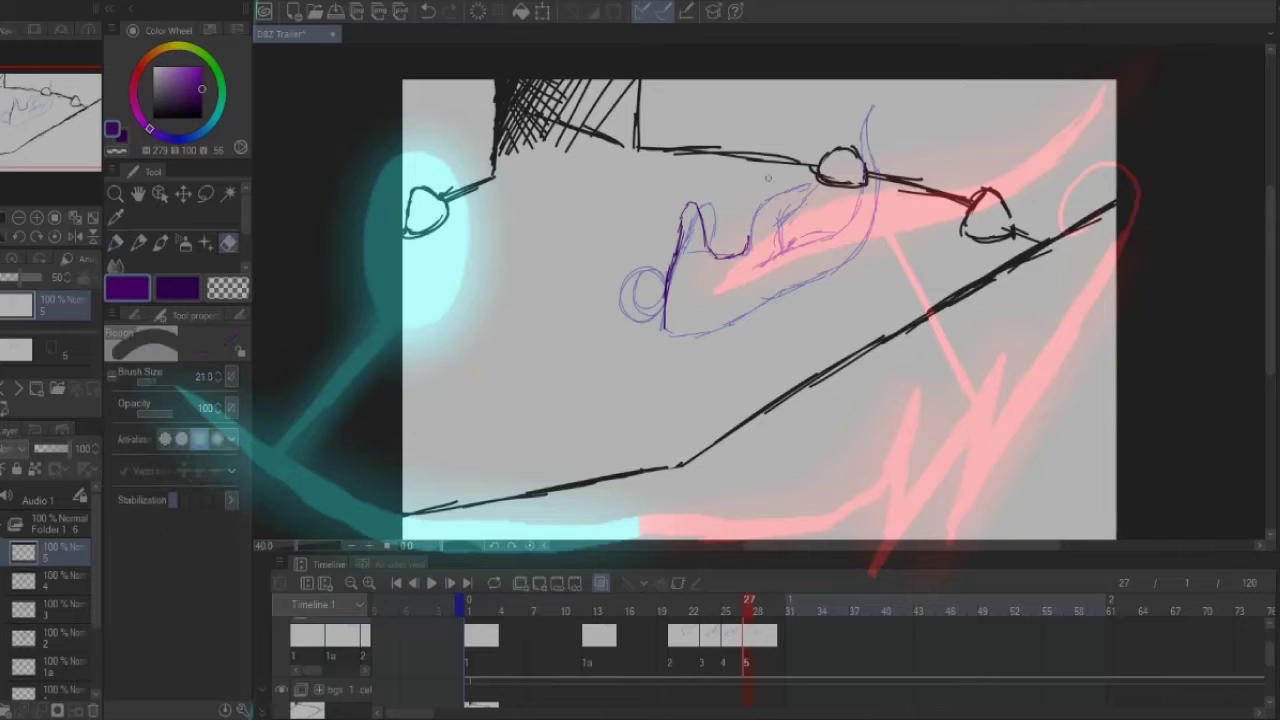
{"action": "mouse_move", "coordinate": [748, 242]}
{"action": "left_mouse_down"}
{"action": "mouse_move", "coordinate": [796, 200]}
{"action": "mouse_move", "coordinate": [776, 244]}
{"action": "mouse_move", "coordinate": [784, 292]}
{"action": "mouse_move", "coordinate": [664, 334]}
{"action": "left_mouse_up"}
{"action": "mouse_move", "coordinate": [660, 284]}
{"action": "left_mouse_down"}
{"action": "mouse_move", "coordinate": [615, 310]}
{"action": "mouse_move", "coordinate": [664, 288]}
{"action": "left_mouse_up"}
{"action": "mouse_move", "coordinate": [752, 266]}
{"action": "left_mouse_down"}
{"action": "mouse_move", "coordinate": [861, 230]}
{"action": "mouse_move", "coordinate": [879, 195]}
{"action": "mouse_move", "coordinate": [856, 175]}
{"action": "mouse_move", "coordinate": [894, 232]}
{"action": "mouse_move", "coordinate": [826, 280]}
{"action": "mouse_move", "coordinate": [750, 298]}
{"action": "left_mouse_up"}
{"action": "key", "text": "e"}
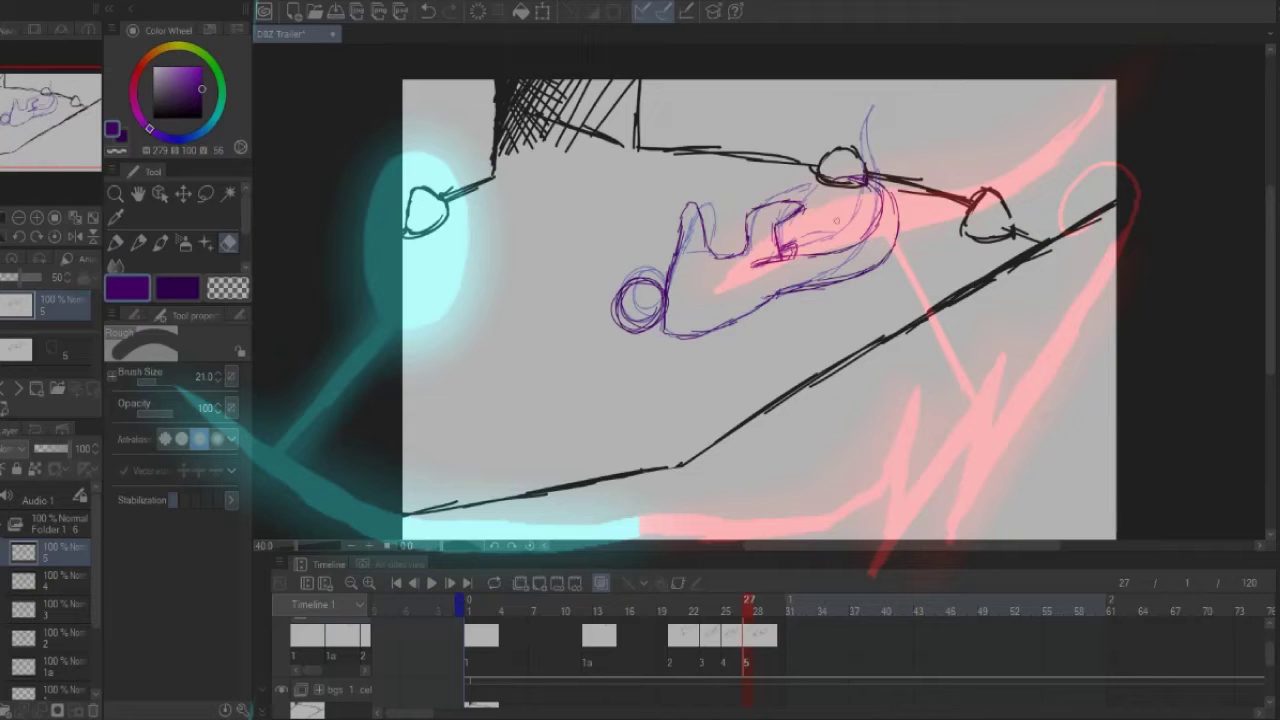
Step: Lasso the figure on cel 5 and move it slightly up and left
{"action": "key", "text": "m"}
{"action": "mouse_move", "coordinate": [920, 165]}
{"action": "left_mouse_down"}
{"action": "mouse_move", "coordinate": [910, 278]}
{"action": "mouse_move", "coordinate": [868, 104]}
{"action": "left_mouse_up"}
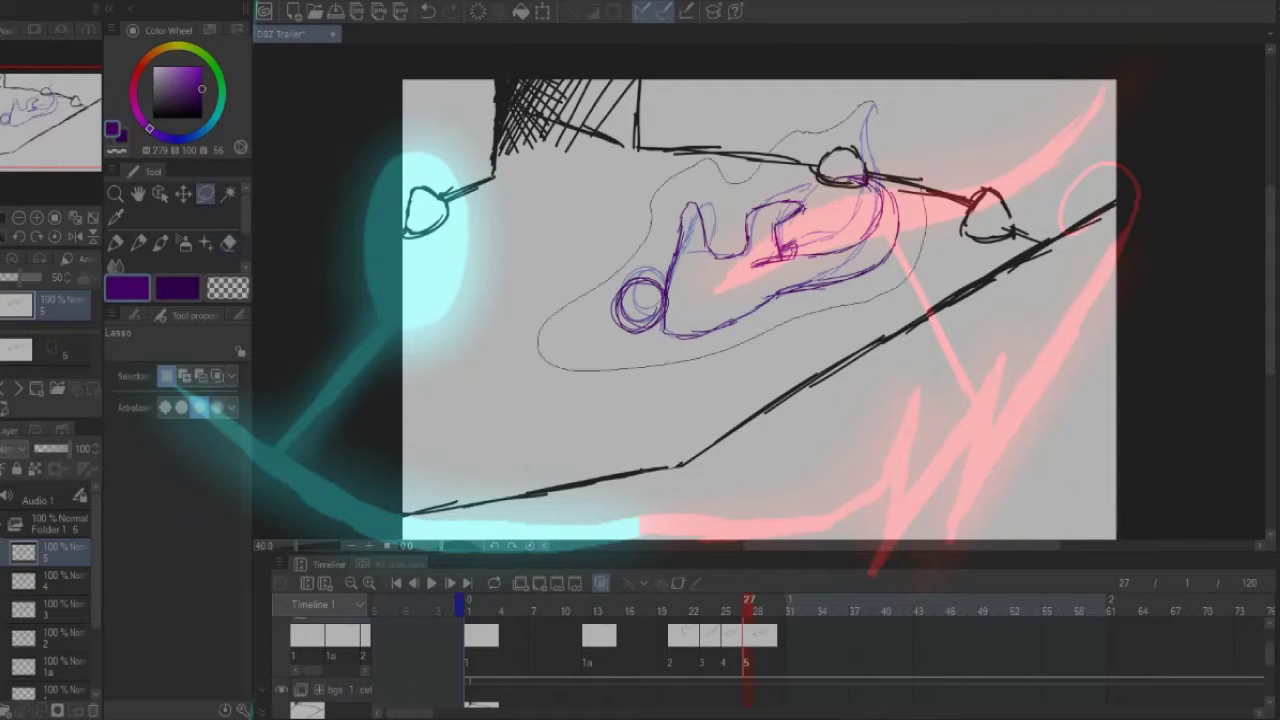
{"action": "key", "text": "ctrl+t"}
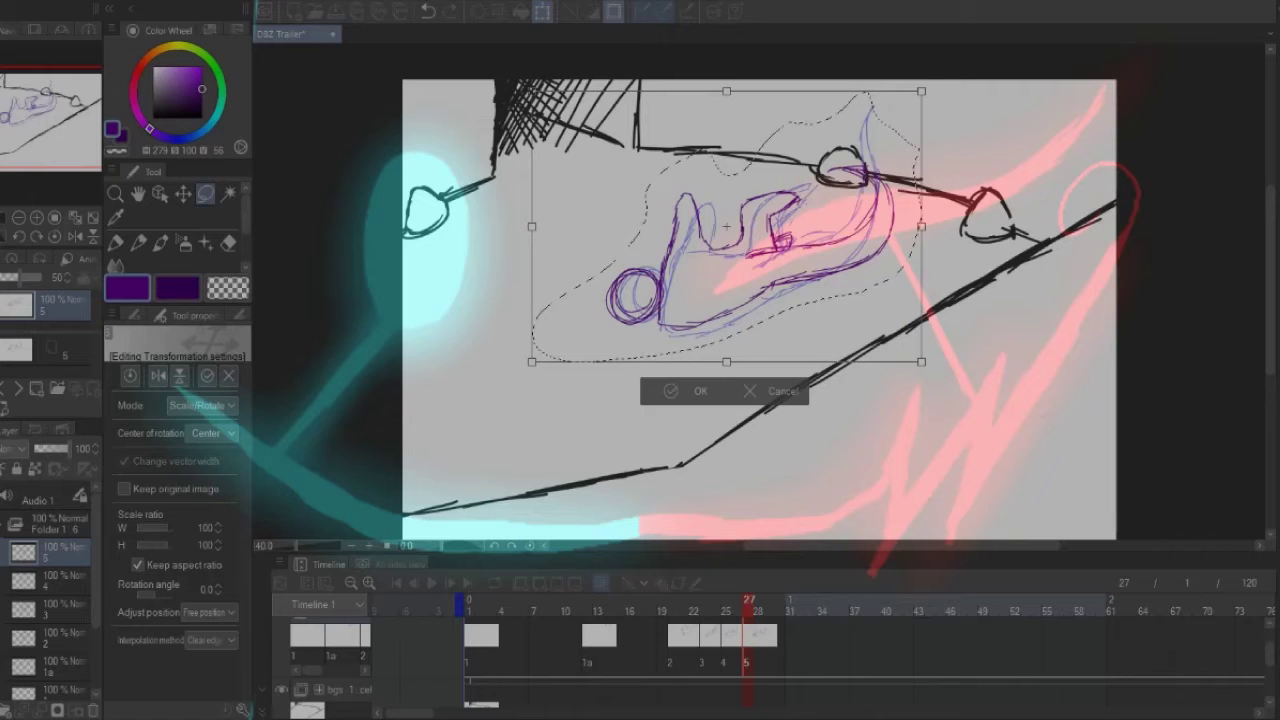
{"action": "key", "text": "p"}
{"action": "key", "text": "Return"}
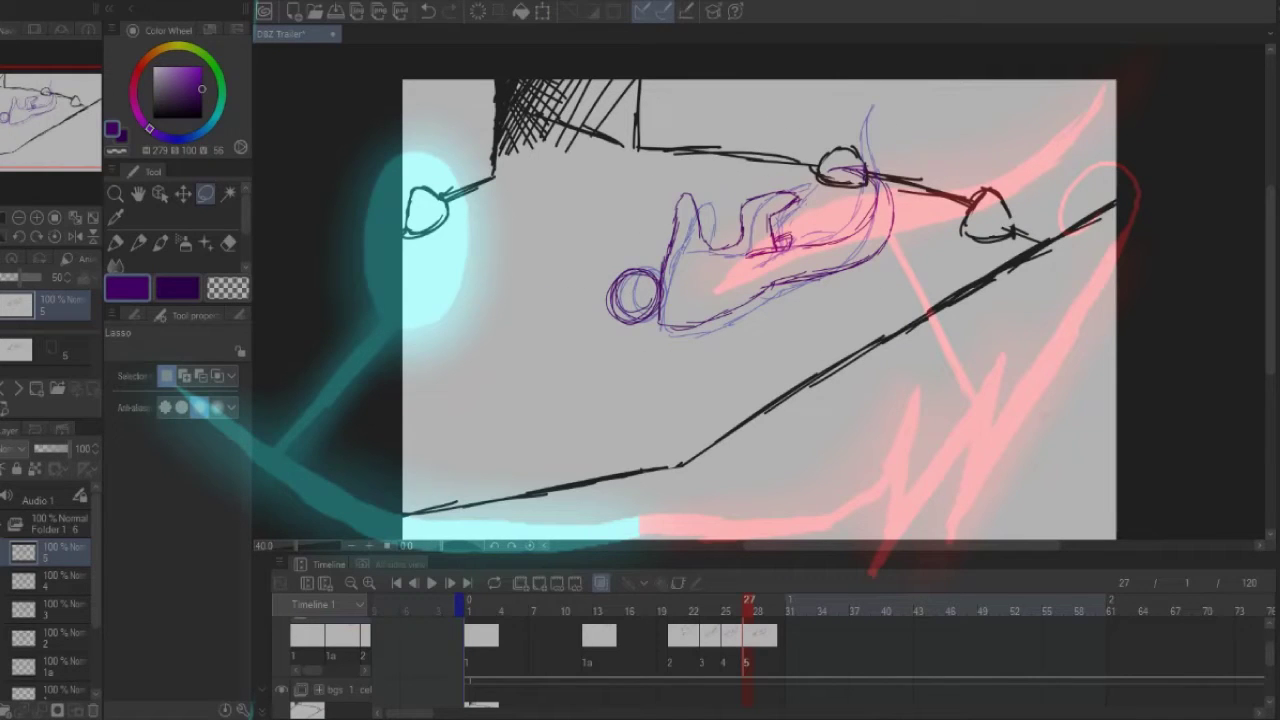
Step: Add cel 6 at frame 33, leaving a gap after cel 5
{"action": "key", "text": "Right"}
{"action": "key", "text": "Right"}
{"action": "key", "text": "ctrl+shift+n"}
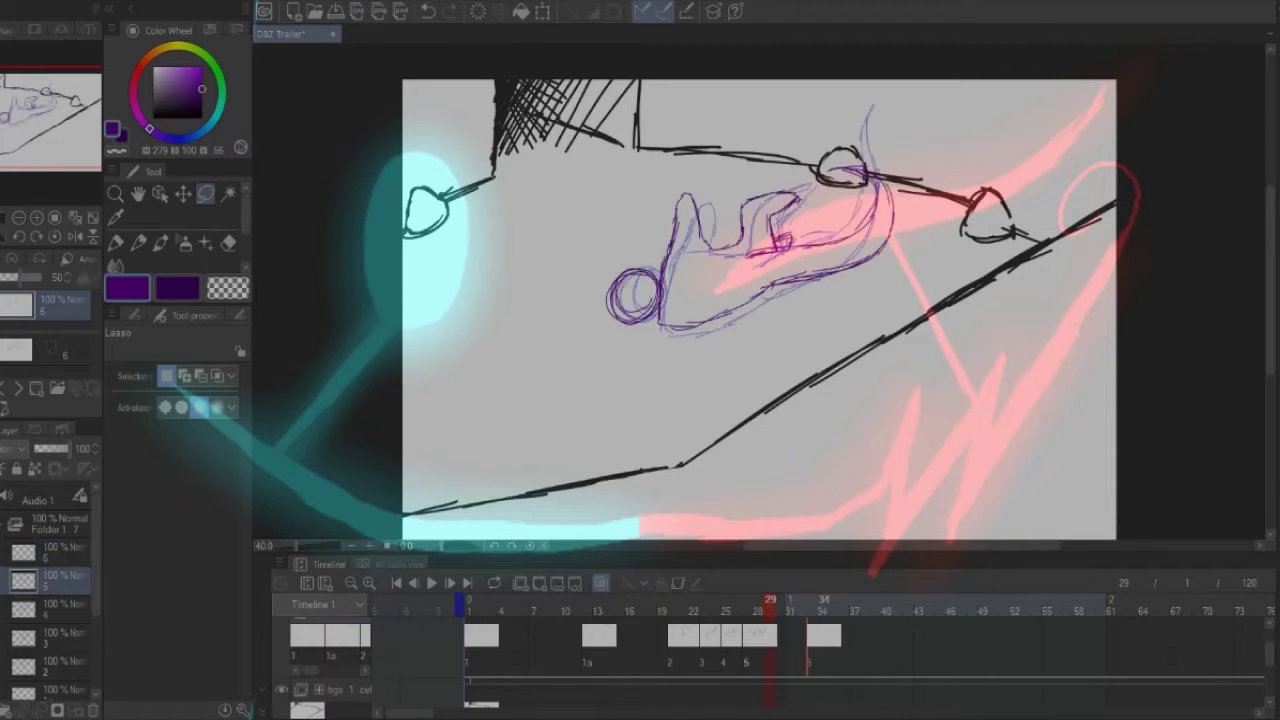
{"action": "key", "text": "Right"}
{"action": "key", "text": "Right"}
{"action": "key", "text": "Right"}
{"action": "key", "text": "Right"}
Step: Sketch the figure flipped face-down on cel 6, with arched back, head, hanging arm, bent knee and trailing leg
{"action": "key", "text": "p"}
{"action": "mouse_move", "coordinate": [622, 196]}
{"action": "left_mouse_down"}
{"action": "mouse_move", "coordinate": [629, 244]}
{"action": "mouse_move", "coordinate": [640, 203]}
{"action": "mouse_move", "coordinate": [740, 175]}
{"action": "mouse_move", "coordinate": [710, 183]}
{"action": "mouse_move", "coordinate": [760, 185]}
{"action": "mouse_move", "coordinate": [796, 208]}
{"action": "mouse_move", "coordinate": [829, 281]}
{"action": "mouse_move", "coordinate": [878, 290]}
{"action": "left_mouse_up"}
{"action": "mouse_move", "coordinate": [742, 208]}
{"action": "left_mouse_down"}
{"action": "mouse_move", "coordinate": [862, 306]}
{"action": "mouse_move", "coordinate": [893, 294]}
{"action": "left_mouse_up"}
{"action": "left_click_drag", "start_coordinate": [656, 210], "coordinate": [746, 176]}
{"action": "left_click_drag", "start_coordinate": [692, 204], "coordinate": [756, 226]}
{"action": "mouse_move", "coordinate": [642, 212]}
{"action": "left_mouse_down"}
{"action": "mouse_move", "coordinate": [690, 186]}
{"action": "mouse_move", "coordinate": [652, 274]}
{"action": "mouse_move", "coordinate": [630, 272]}
{"action": "left_mouse_up"}
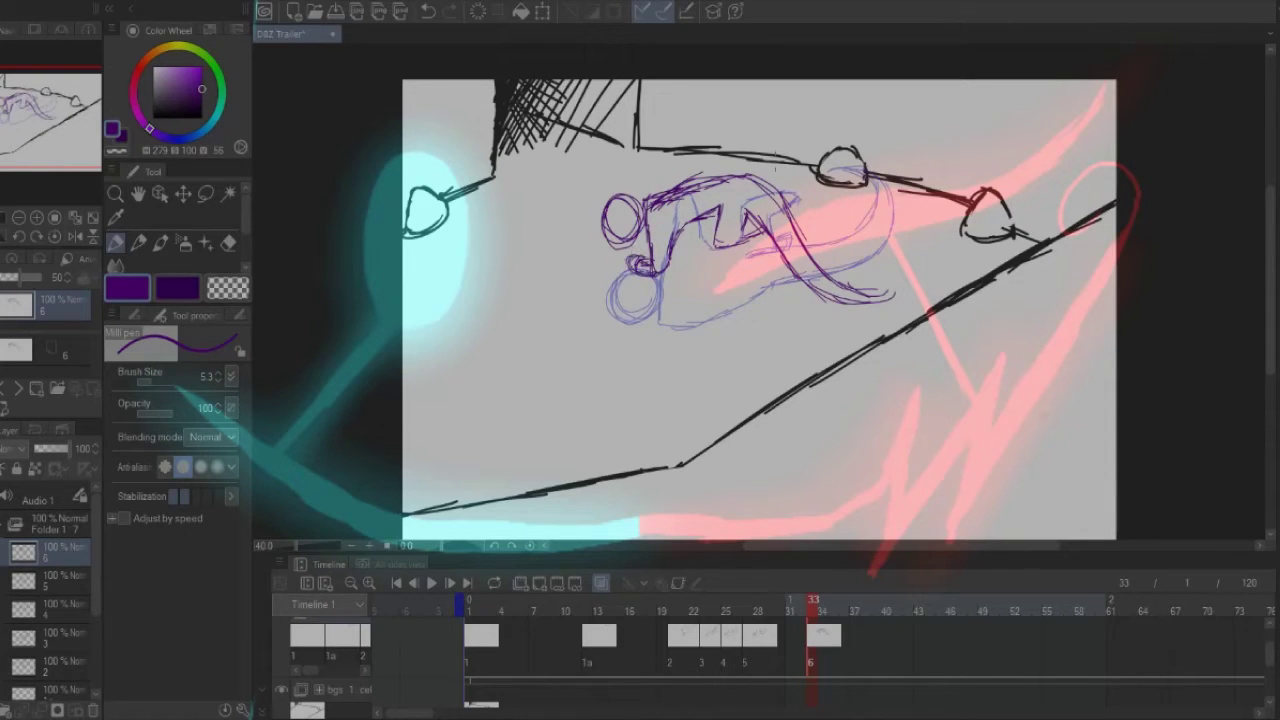
Step: Lasso the face-down figure on cel 6 and move it left
{"action": "key", "text": "m"}
{"action": "left_click_drag", "start_coordinate": [620, 160], "coordinate": [605, 165]}
{"action": "key", "text": "ctrl+t"}
{"action": "left_click_drag", "start_coordinate": [736, 250], "coordinate": [698, 250]}
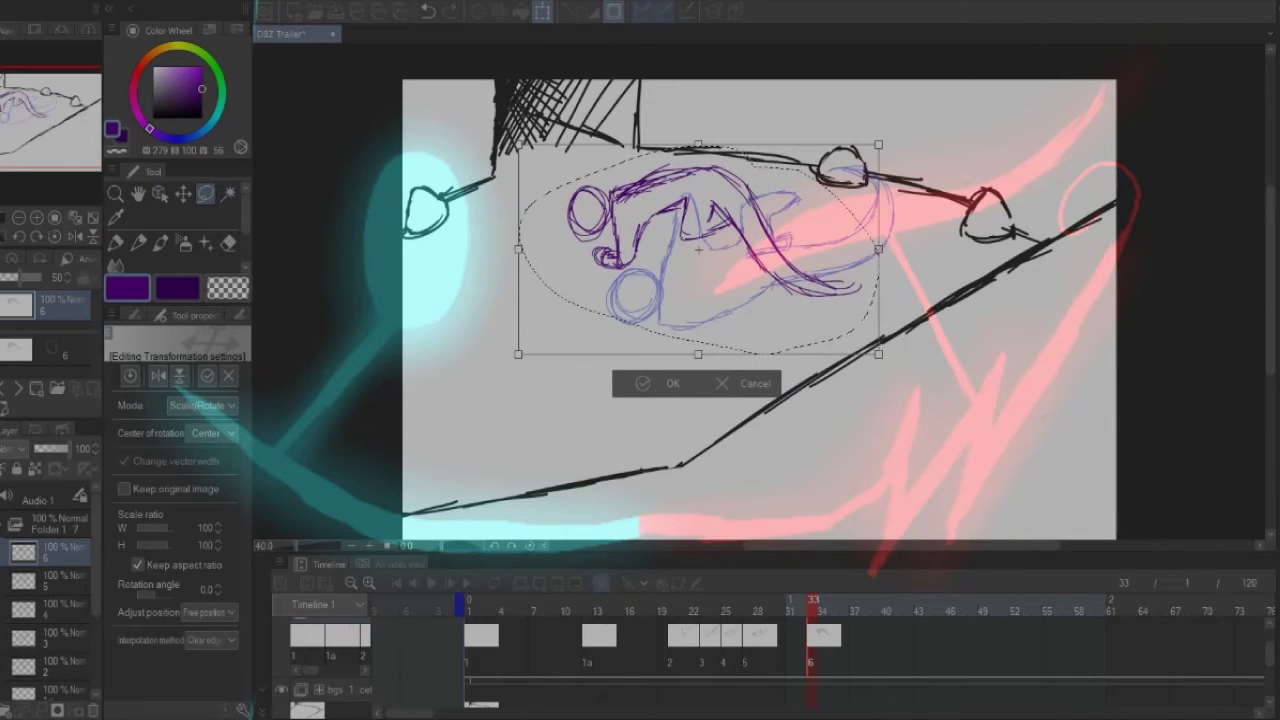
{"action": "key", "text": "Return"}
Step: Clear the selection and add in-between cel 5a at frame 29
{"action": "key", "text": "Left"}
{"action": "key", "text": "Left"}
{"action": "key", "text": "Left"}
{"action": "key", "text": "Left"}
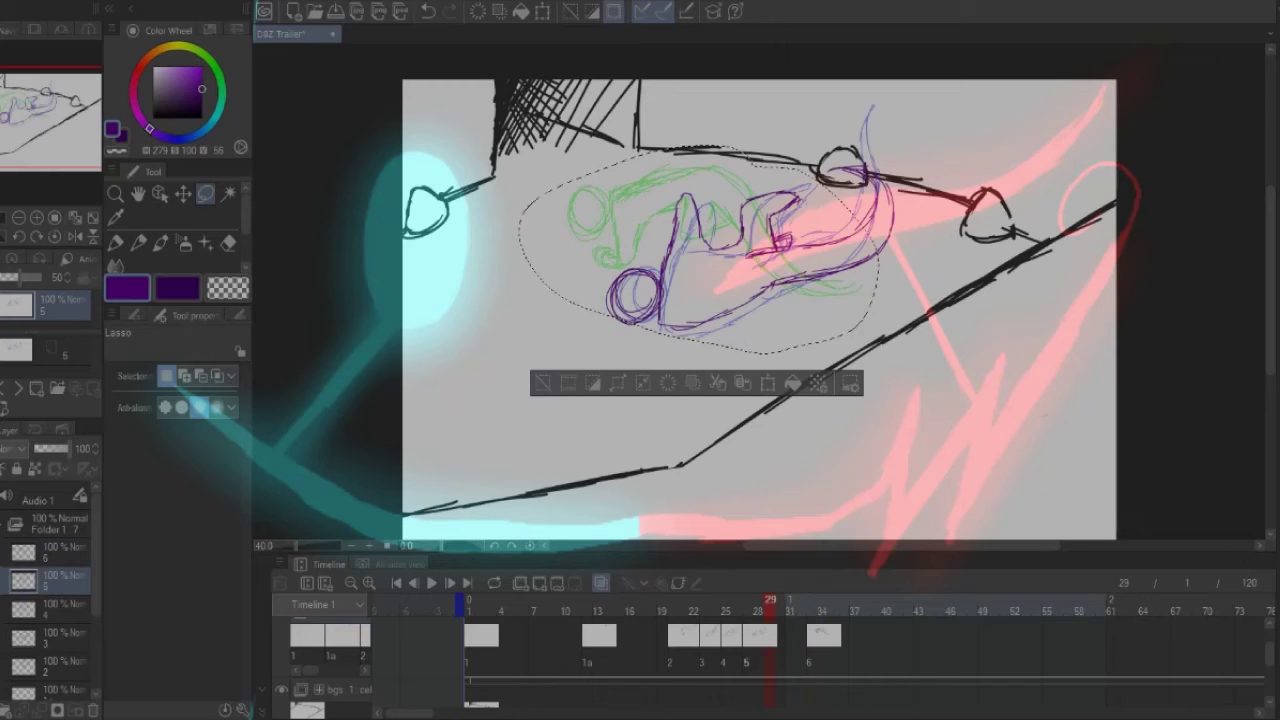
{"action": "key", "text": "ctrl+d"}
{"action": "key", "text": "Left"}
{"action": "key", "text": "ctrl+shift+n"}
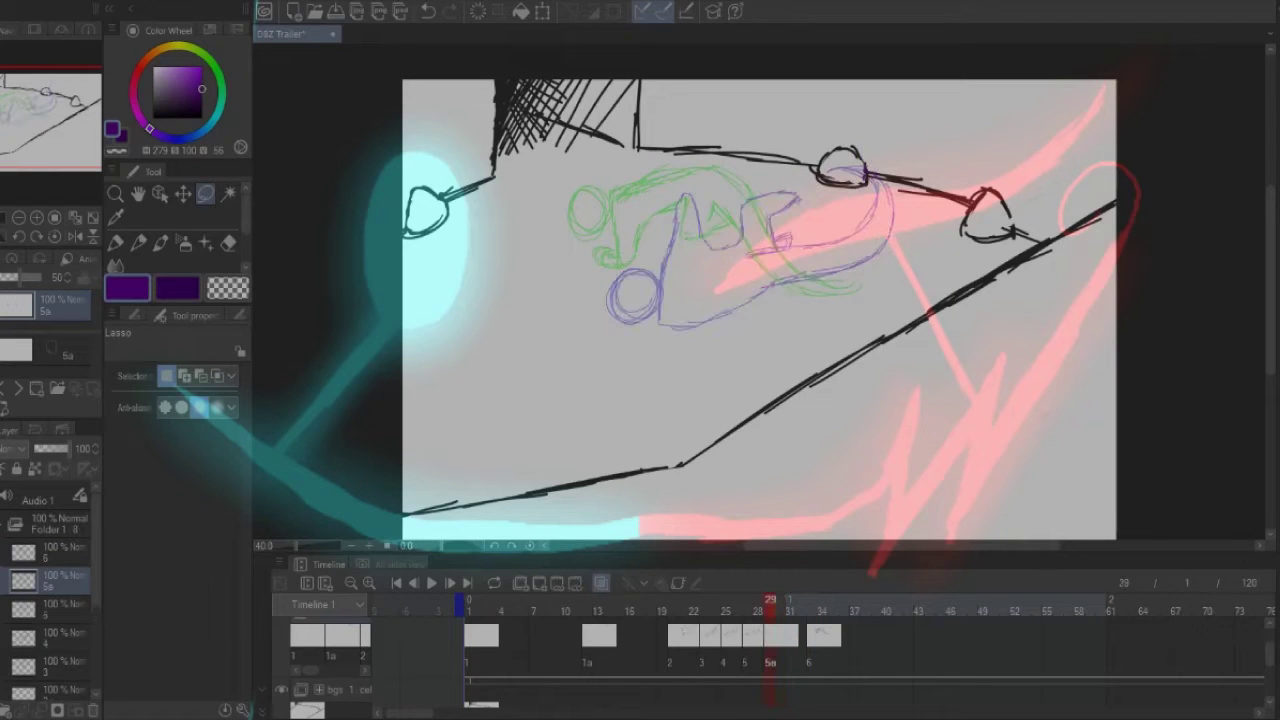
Step: Sketch the in-between figure on cel 5a, with head, arched back, arm and curved leg midway between the onion-skin poses
{"action": "key", "text": "p"}
{"action": "left_click_drag", "start_coordinate": [620, 256], "coordinate": [632, 205]}
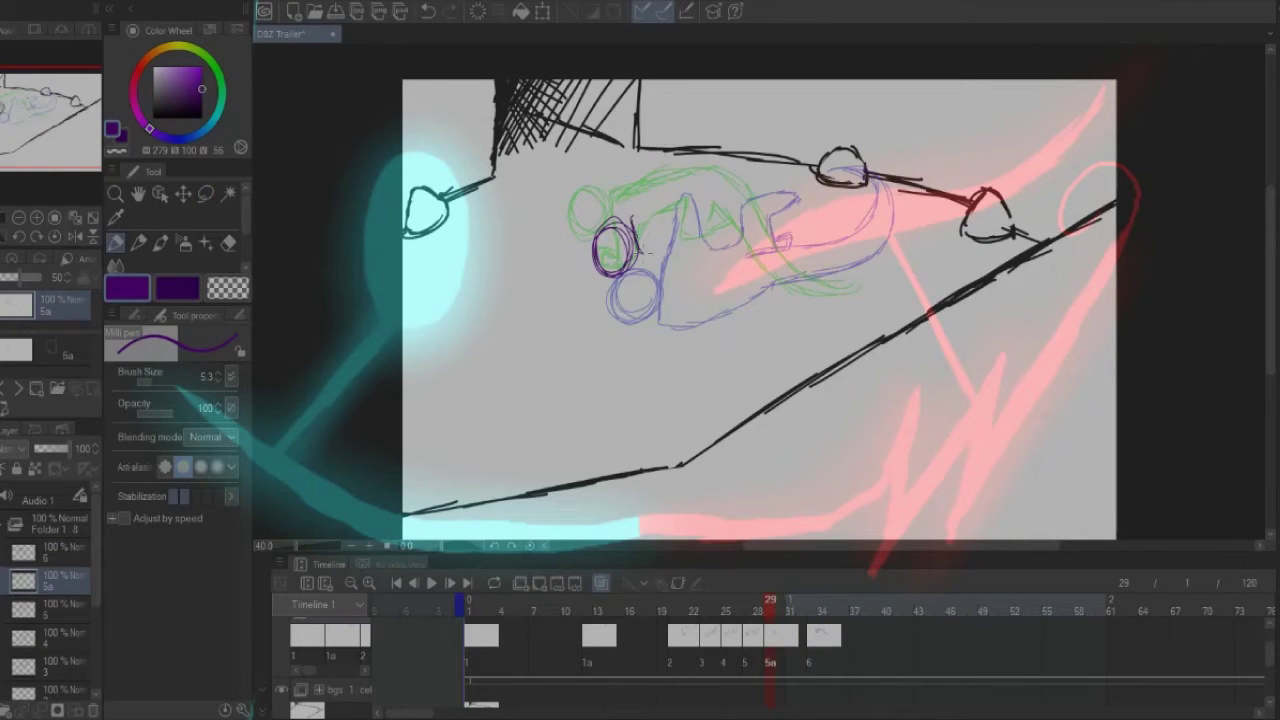
{"action": "mouse_move", "coordinate": [638, 262]}
{"action": "left_mouse_down"}
{"action": "mouse_move", "coordinate": [680, 202]}
{"action": "mouse_move", "coordinate": [706, 200]}
{"action": "mouse_move", "coordinate": [774, 246]}
{"action": "mouse_move", "coordinate": [795, 298]}
{"action": "mouse_move", "coordinate": [842, 250]}
{"action": "mouse_move", "coordinate": [834, 282]}
{"action": "mouse_move", "coordinate": [842, 238]}
{"action": "left_mouse_up"}
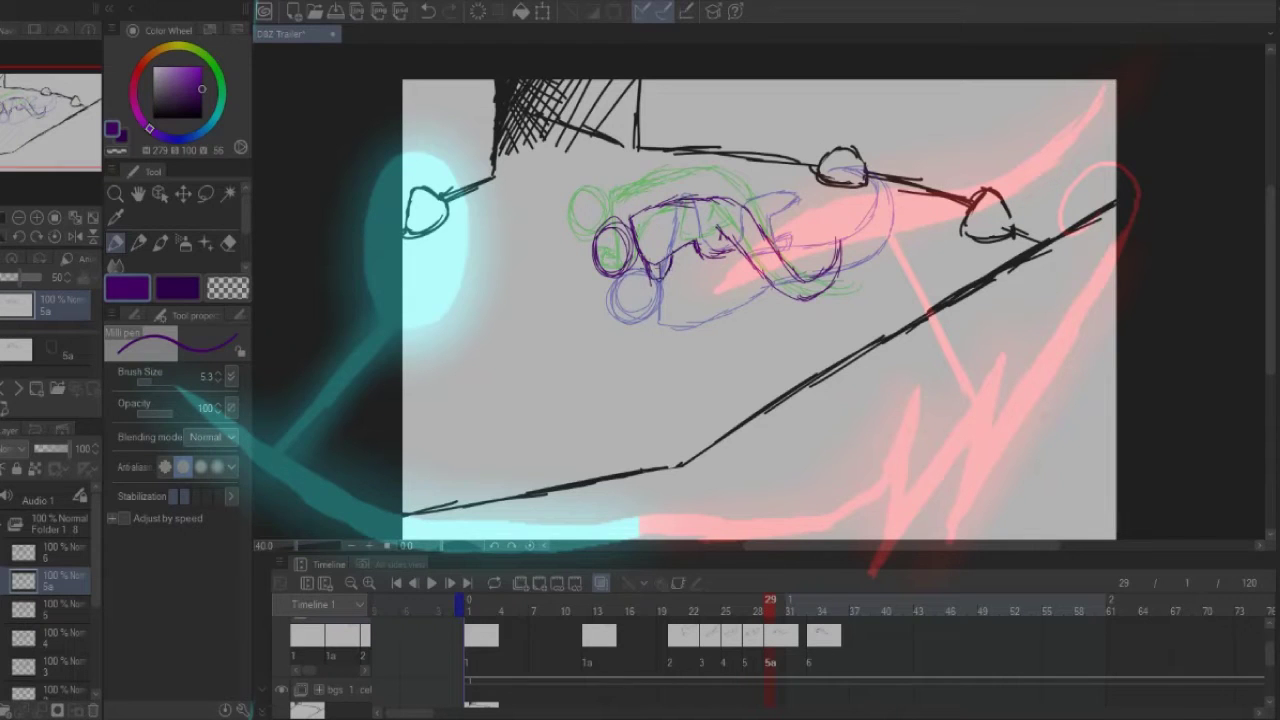
Step: Lasso the head and front of the figure on cel 5a, shift them slightly left, and deselect
{"action": "key", "text": "m"}
{"action": "left_click_drag", "start_coordinate": [648, 162], "coordinate": [640, 164]}
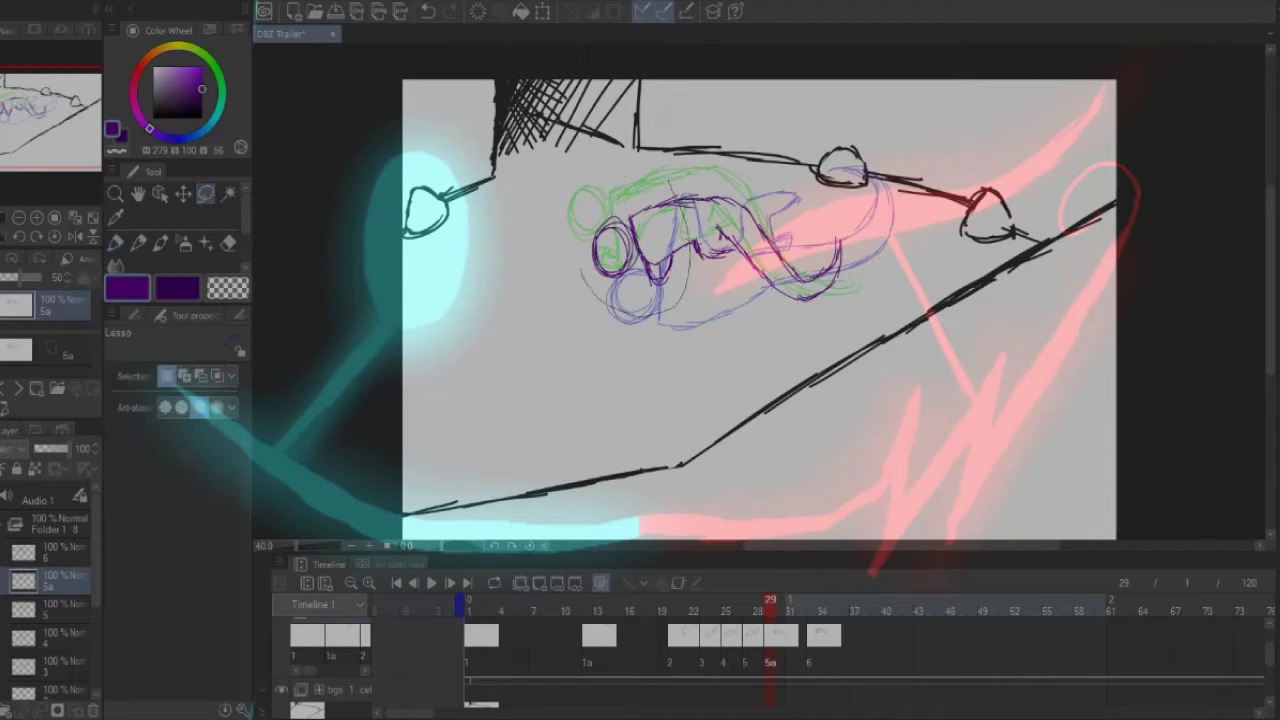
{"action": "key", "text": "ctrl+t"}
{"action": "key", "text": "Return"}
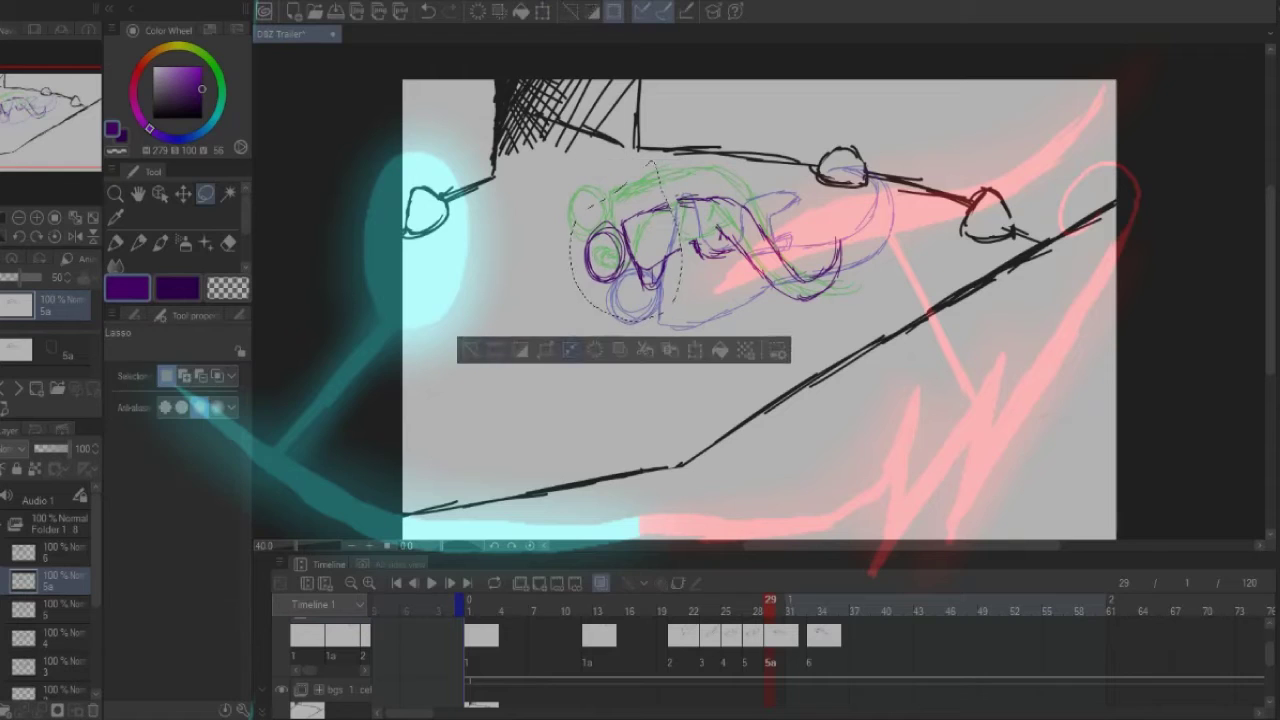
{"action": "key", "text": "ctrl+d"}
Step: Erase the stray sketch lines inside the figure's shoulder and upper back on cel 6
{"action": "key", "text": "p"}
{"action": "key", "text": "ctrl+Right"}
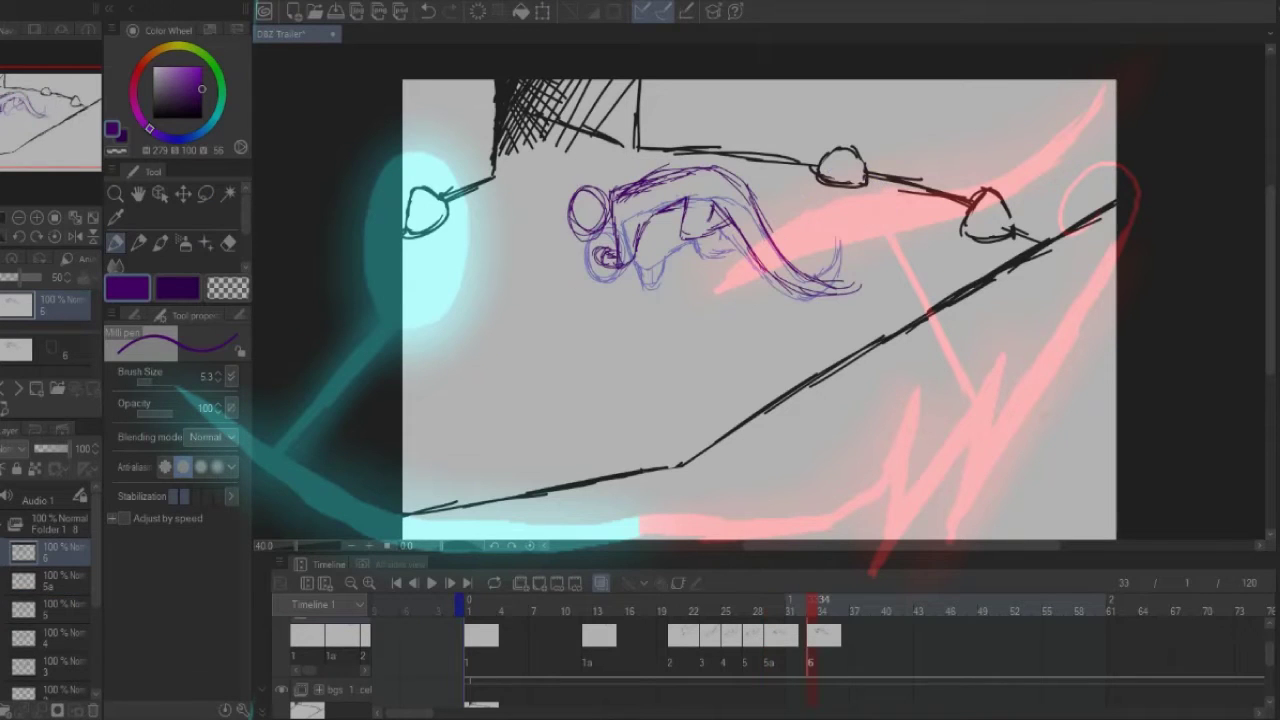
{"action": "key", "text": "e"}
{"action": "mouse_move", "coordinate": [616, 200]}
{"action": "left_mouse_down"}
{"action": "mouse_move", "coordinate": [694, 178]}
{"action": "mouse_move", "coordinate": [648, 222]}
{"action": "mouse_move", "coordinate": [676, 204]}
{"action": "left_mouse_up"}
{"action": "key", "text": "p"}
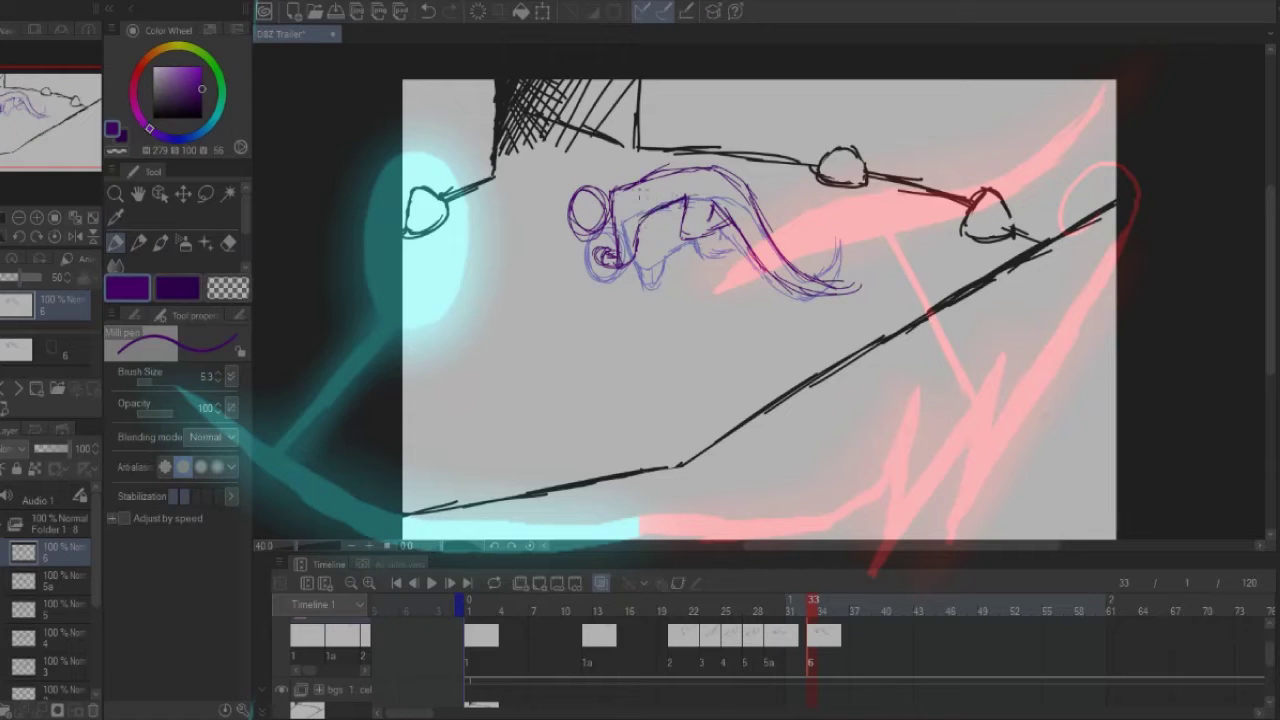
{"action": "scroll", "coordinate": [870, 650], "scroll_direction": "up", "scroll_amount": 2}
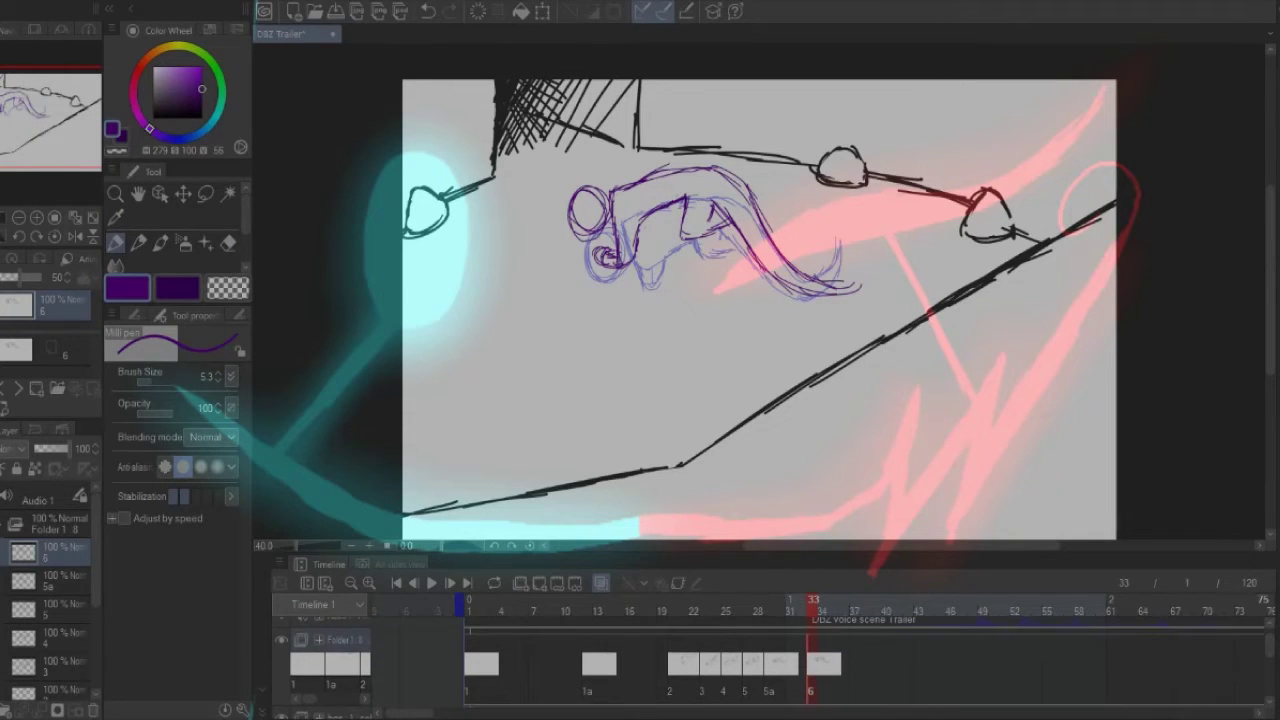
{"action": "scroll", "coordinate": [864, 660], "scroll_direction": "down", "scroll_amount": 2}
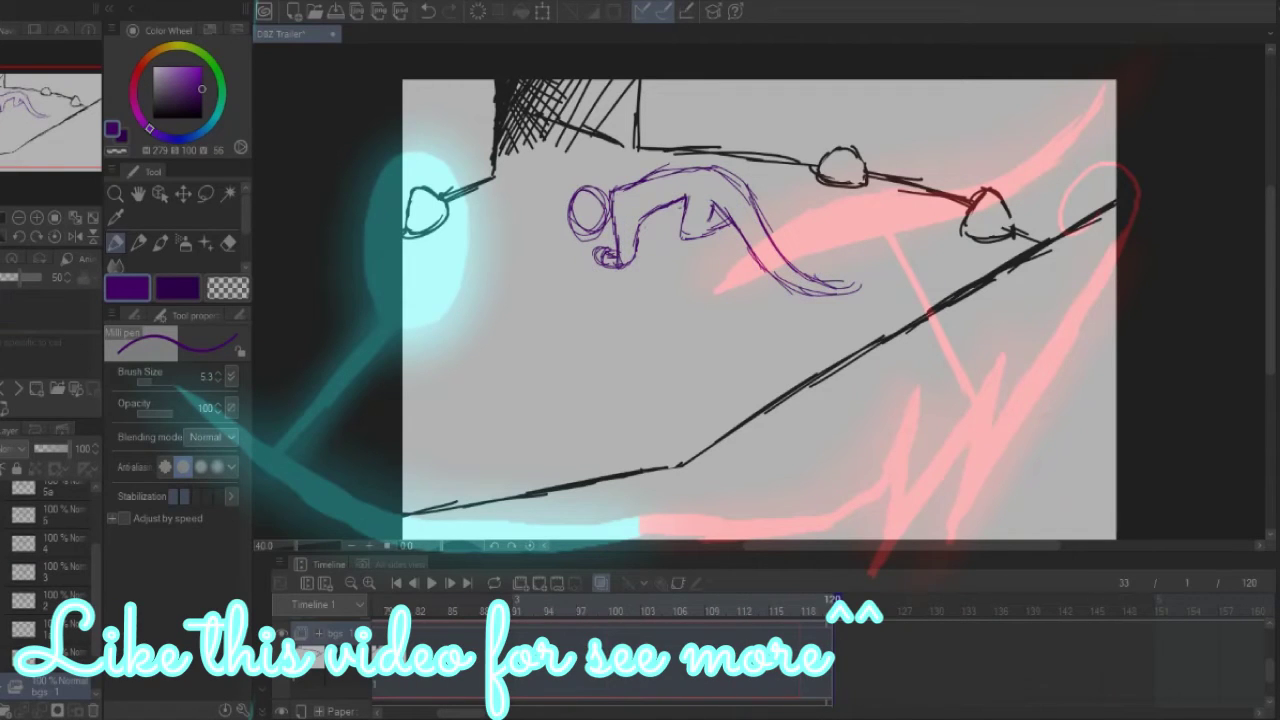
{"action": "key", "text": "Left"}
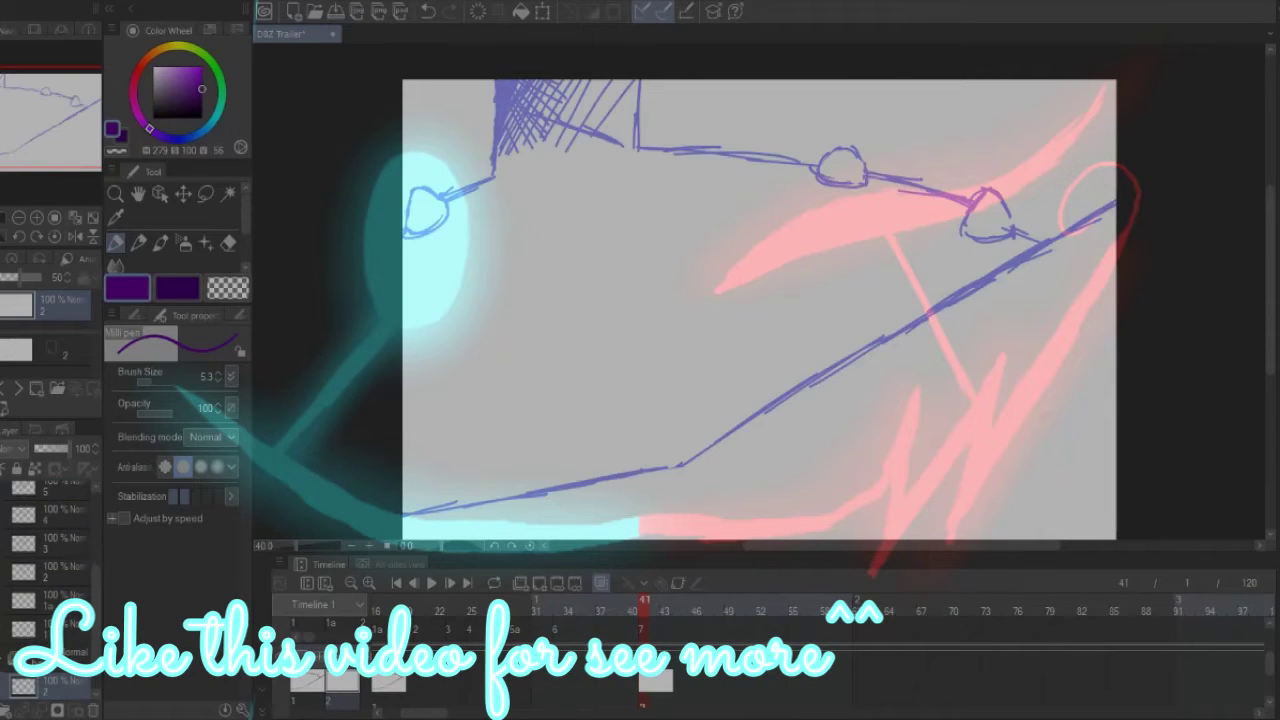
Step: On background cel 2 at frame 41, sketch a tall pointed arch with concentric ovals around a solid core, using a black size 9 pen
{"action": "left_click", "coordinate": [151, 118]}
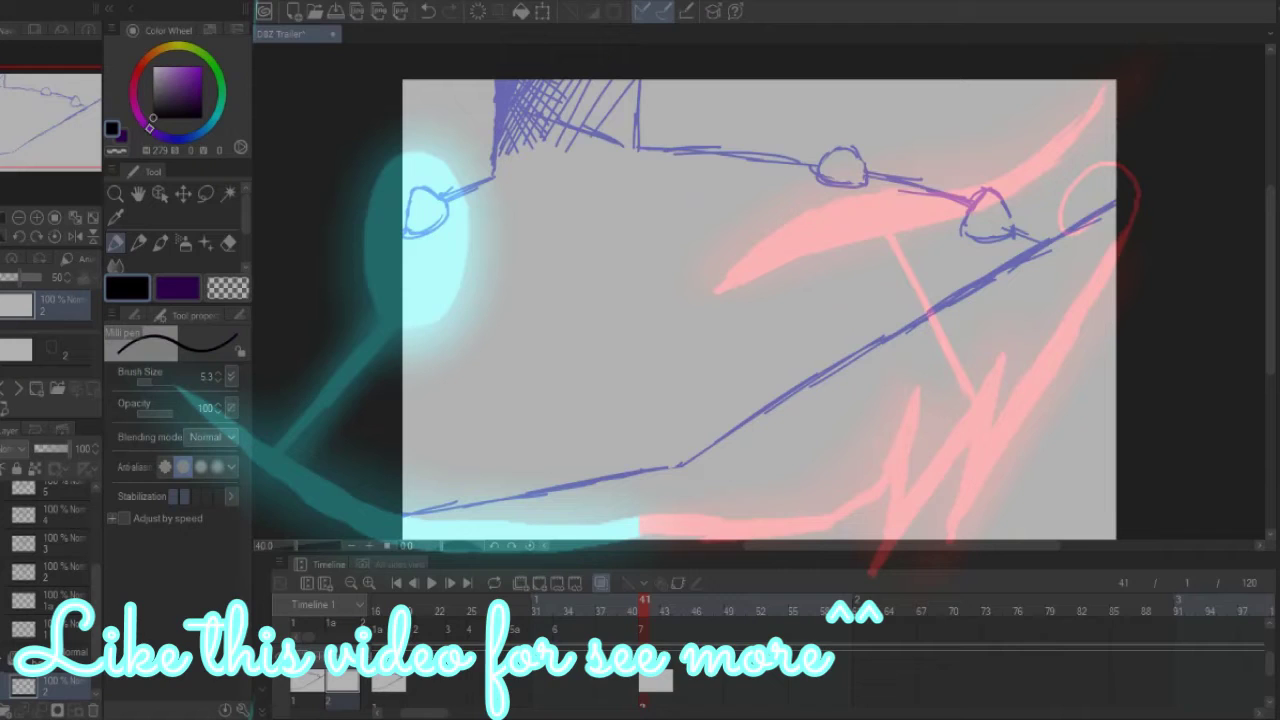
{"action": "left_click_drag", "start_coordinate": [657, 338], "coordinate": [651, 538]}
{"action": "left_click", "coordinate": [427, 11]}
{"action": "key", "text": "bracketright"}
{"action": "key", "text": "bracketright"}
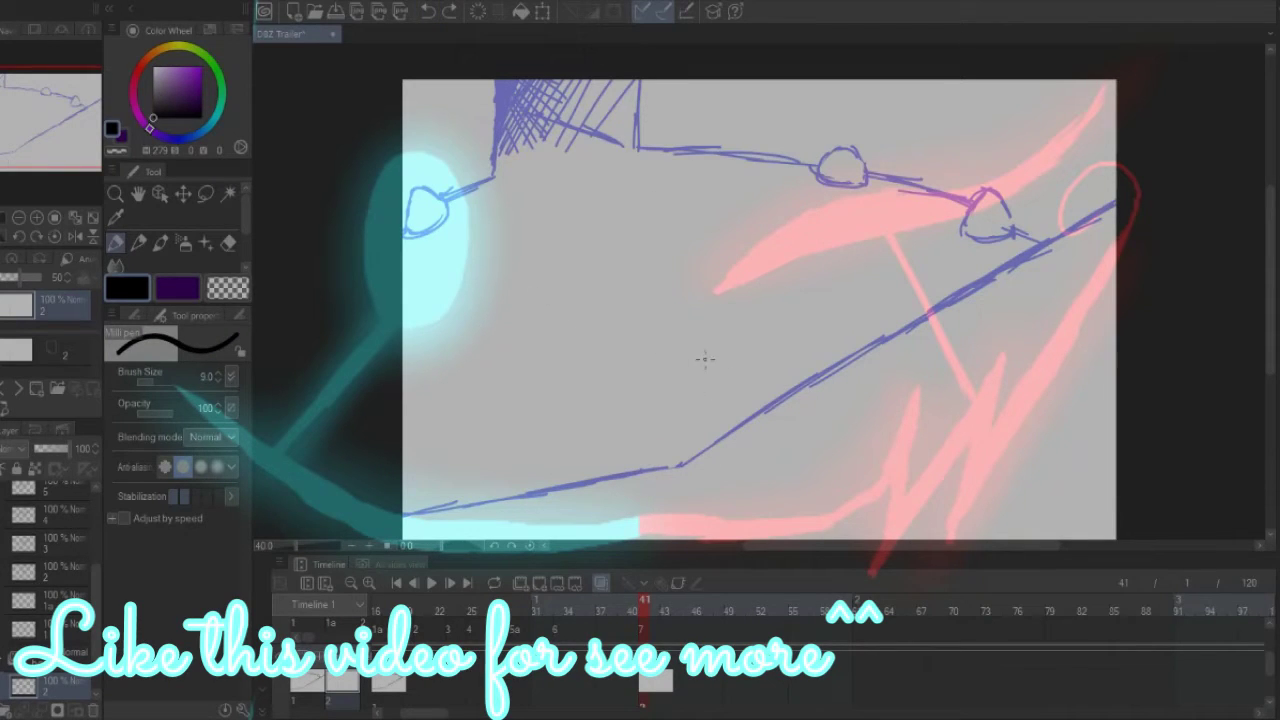
{"action": "left_click_drag", "start_coordinate": [691, 333], "coordinate": [678, 482]}
{"action": "mouse_move", "coordinate": [688, 242]}
{"action": "left_mouse_down"}
{"action": "mouse_move", "coordinate": [786, 104]}
{"action": "mouse_move", "coordinate": [903, 205]}
{"action": "mouse_move", "coordinate": [906, 270]}
{"action": "left_mouse_up"}
{"action": "left_click_drag", "start_coordinate": [899, 202], "coordinate": [882, 535]}
{"action": "left_click_drag", "start_coordinate": [678, 444], "coordinate": [674, 540]}
{"action": "mouse_move", "coordinate": [780, 410]}
{"action": "left_mouse_down"}
{"action": "mouse_move", "coordinate": [782, 445]}
{"action": "mouse_move", "coordinate": [772, 420]}
{"action": "mouse_move", "coordinate": [786, 390]}
{"action": "mouse_move", "coordinate": [778, 402]}
{"action": "mouse_move", "coordinate": [800, 445]}
{"action": "mouse_move", "coordinate": [752, 366]}
{"action": "mouse_move", "coordinate": [806, 420]}
{"action": "mouse_move", "coordinate": [775, 285]}
{"action": "mouse_move", "coordinate": [830, 515]}
{"action": "mouse_move", "coordinate": [745, 505]}
{"action": "mouse_move", "coordinate": [785, 450]}
{"action": "mouse_move", "coordinate": [800, 450]}
{"action": "mouse_move", "coordinate": [727, 387]}
{"action": "mouse_move", "coordinate": [760, 230]}
{"action": "mouse_move", "coordinate": [850, 350]}
{"action": "mouse_move", "coordinate": [790, 212]}
{"action": "left_mouse_up"}
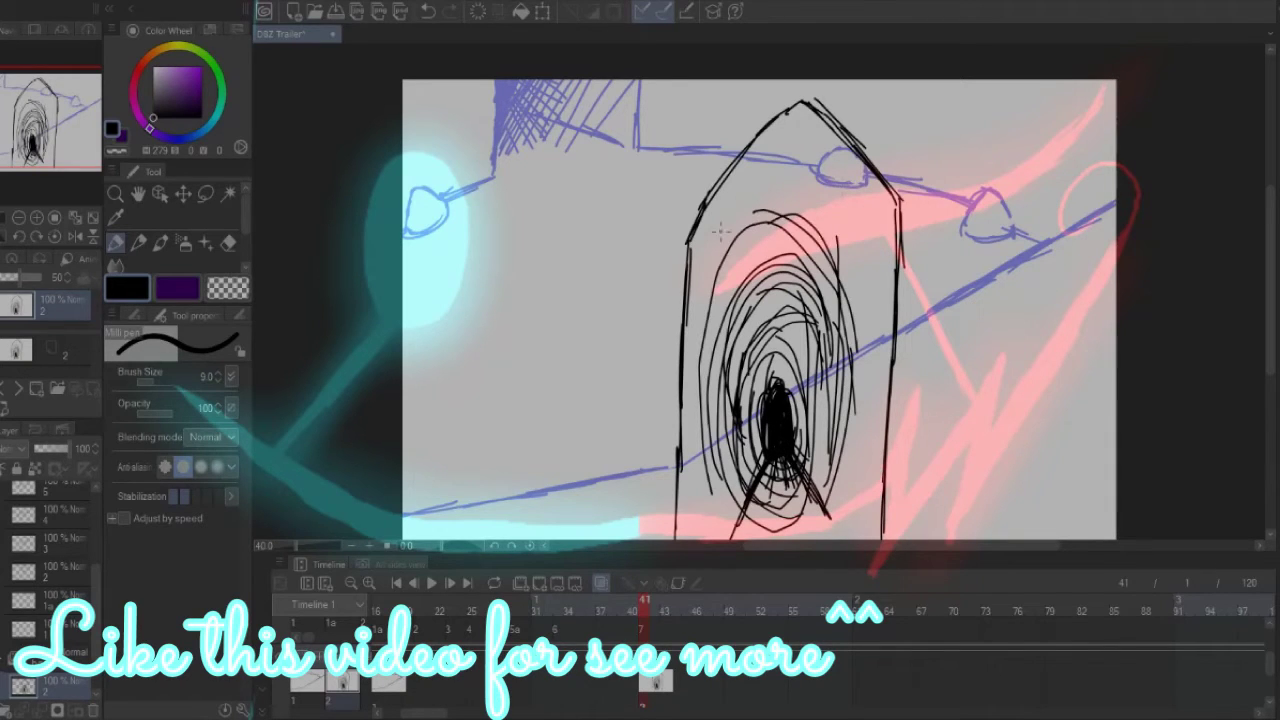
Step: Outline two large rounded shapes hanging from the upper corners of background cel 2, with two narrow ovals inside the left one
{"action": "mouse_move", "coordinate": [590, 95]}
{"action": "left_mouse_down"}
{"action": "mouse_move", "coordinate": [505, 355]}
{"action": "mouse_move", "coordinate": [406, 282]}
{"action": "mouse_move", "coordinate": [592, 112]}
{"action": "left_mouse_up"}
{"action": "mouse_move", "coordinate": [1013, 82]}
{"action": "left_mouse_down"}
{"action": "mouse_move", "coordinate": [1018, 192]}
{"action": "mouse_move", "coordinate": [1115, 316]}
{"action": "left_mouse_up"}
{"action": "mouse_move", "coordinate": [526, 242]}
{"action": "left_mouse_down"}
{"action": "mouse_move", "coordinate": [525, 256]}
{"action": "mouse_move", "coordinate": [512, 240]}
{"action": "left_mouse_up"}
{"action": "mouse_move", "coordinate": [546, 124]}
{"action": "left_mouse_down"}
{"action": "mouse_move", "coordinate": [538, 215]}
{"action": "mouse_move", "coordinate": [558, 140]}
{"action": "left_mouse_up"}
{"action": "left_click_drag", "start_coordinate": [514, 240], "coordinate": [528, 258]}
Step: Shade both hanging corner shapes on background cel 2 with diagonal hatching lines
{"action": "mouse_move", "coordinate": [406, 117]}
{"action": "left_mouse_down"}
{"action": "mouse_move", "coordinate": [468, 84]}
{"action": "mouse_move", "coordinate": [404, 140]}
{"action": "left_mouse_up"}
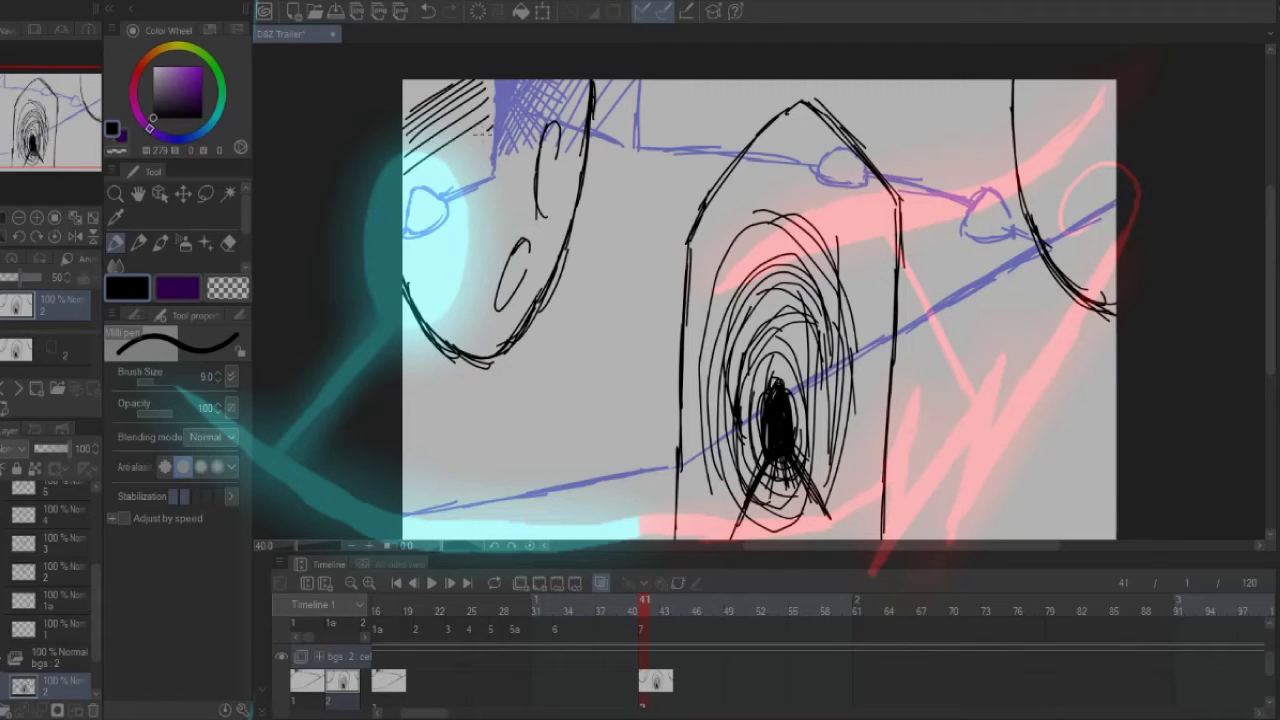
{"action": "left_click_drag", "start_coordinate": [505, 125], "coordinate": [410, 195]}
{"action": "left_click_drag", "start_coordinate": [508, 190], "coordinate": [440, 260]}
{"action": "mouse_move", "coordinate": [1110, 84]}
{"action": "left_mouse_down"}
{"action": "mouse_move", "coordinate": [1047, 127]}
{"action": "mouse_move", "coordinate": [1050, 140]}
{"action": "left_mouse_up"}
{"action": "mouse_move", "coordinate": [1116, 134]}
{"action": "left_mouse_down"}
{"action": "mouse_move", "coordinate": [1052, 184]}
{"action": "mouse_move", "coordinate": [1060, 218]}
{"action": "left_mouse_up"}
{"action": "mouse_move", "coordinate": [1116, 202]}
{"action": "left_mouse_down"}
{"action": "mouse_move", "coordinate": [1068, 242]}
{"action": "mouse_move", "coordinate": [1086, 252]}
{"action": "left_mouse_up"}
{"action": "left_click_drag", "start_coordinate": [1074, 80], "coordinate": [1020, 106]}
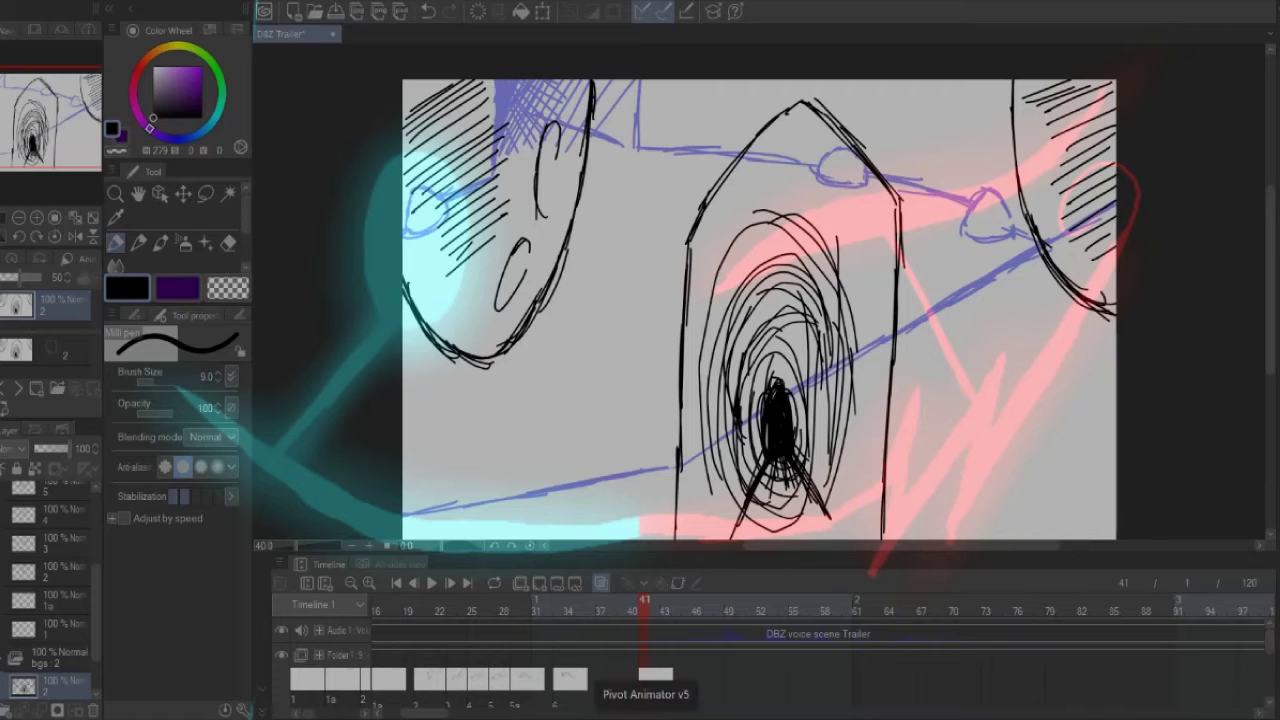
Step: Add animation cel 6a at frame 36, directly after the figure's cel 6
{"action": "key", "text": "x"}
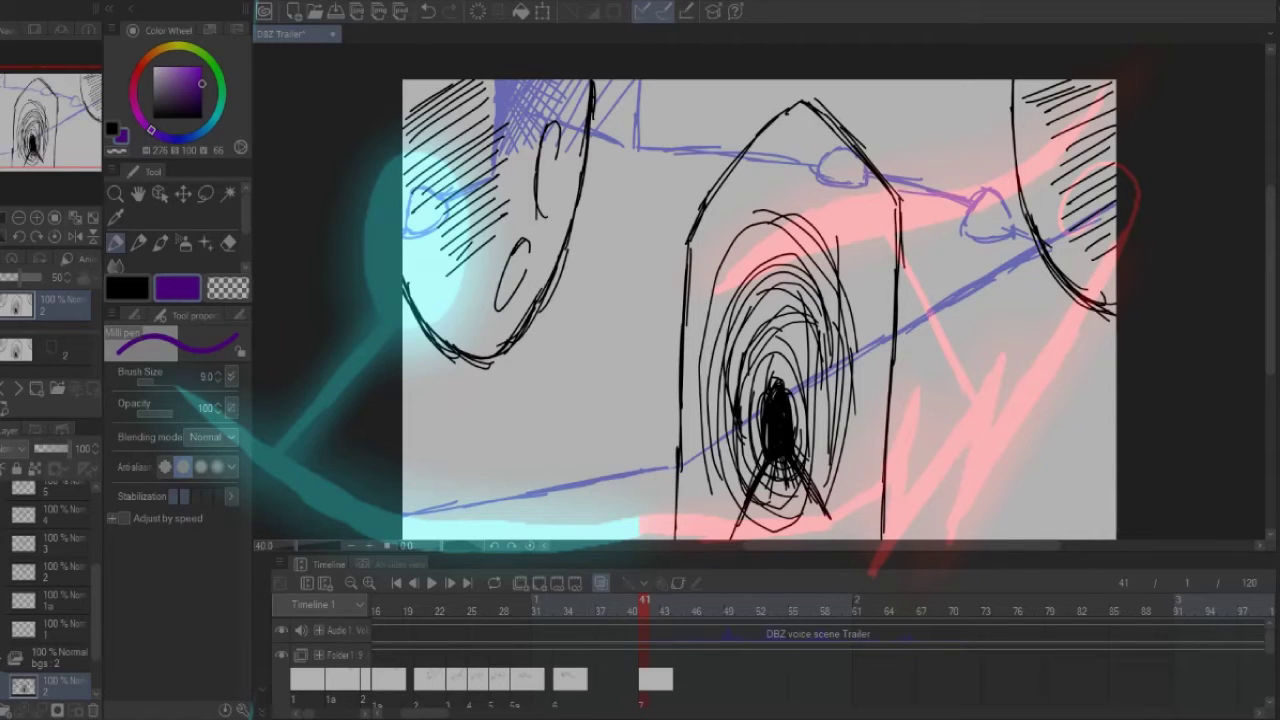
{"action": "left_click", "coordinate": [580, 610]}
{"action": "key", "text": "i"}
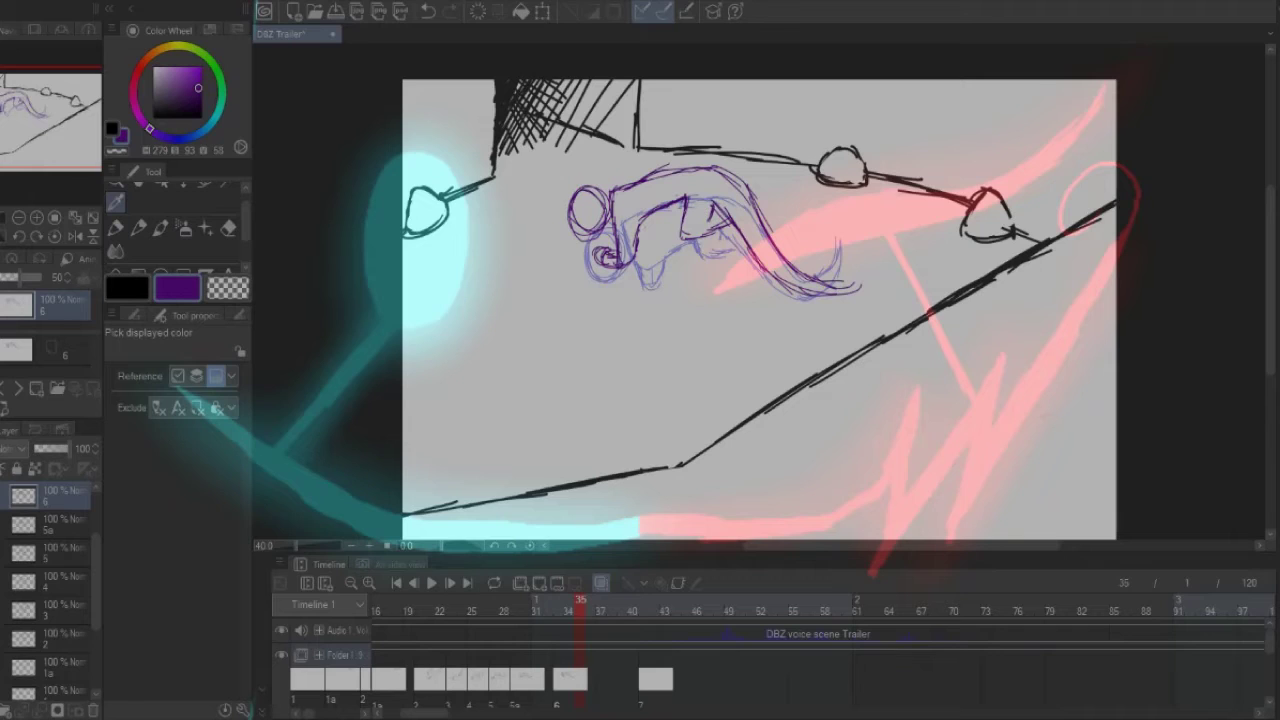
{"action": "key", "text": "Right"}
{"action": "key", "text": "Right"}
{"action": "left_click", "coordinate": [539, 583]}
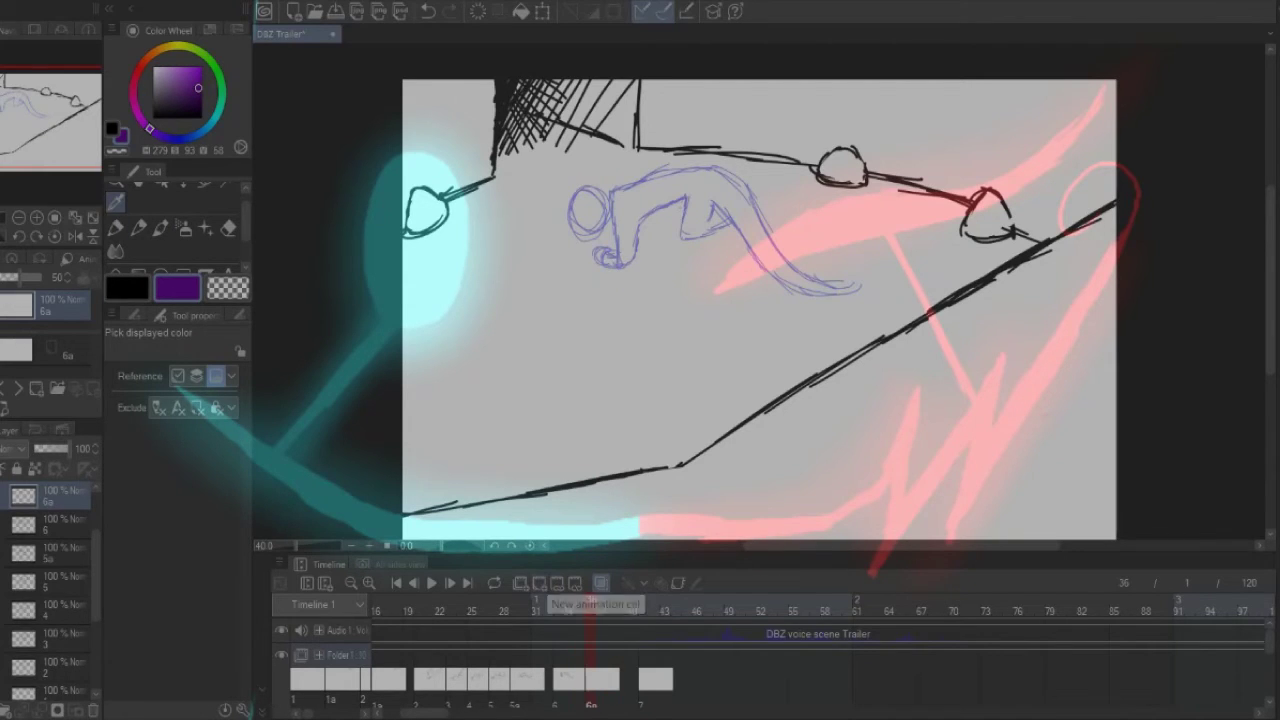
Step: Pick up the figure's dark purple line colour from cel 6 and return to cel 6a with the Milli pen
{"action": "key", "text": "Left"}
{"action": "key", "text": "Left"}
{"action": "key", "text": "Left"}
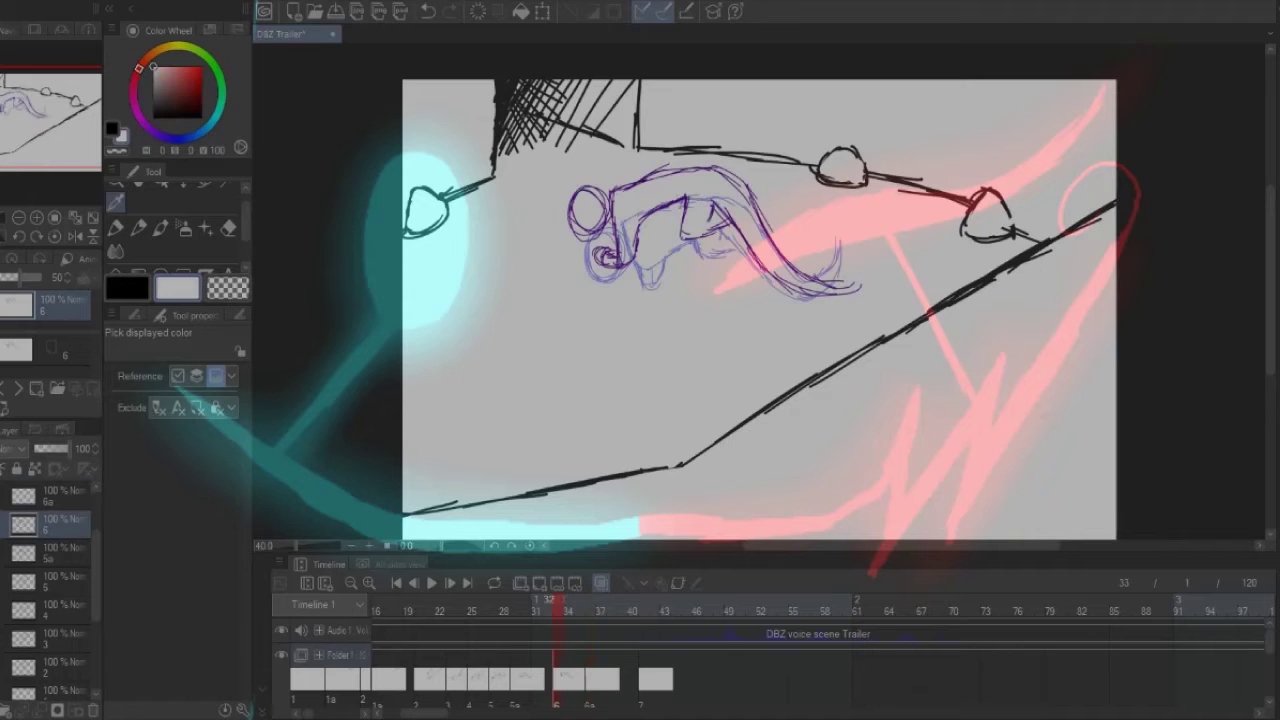
{"action": "left_click", "coordinate": [116, 228]}
{"action": "key", "text": "Right"}
{"action": "key", "text": "Right"}
{"action": "key", "text": "Right"}
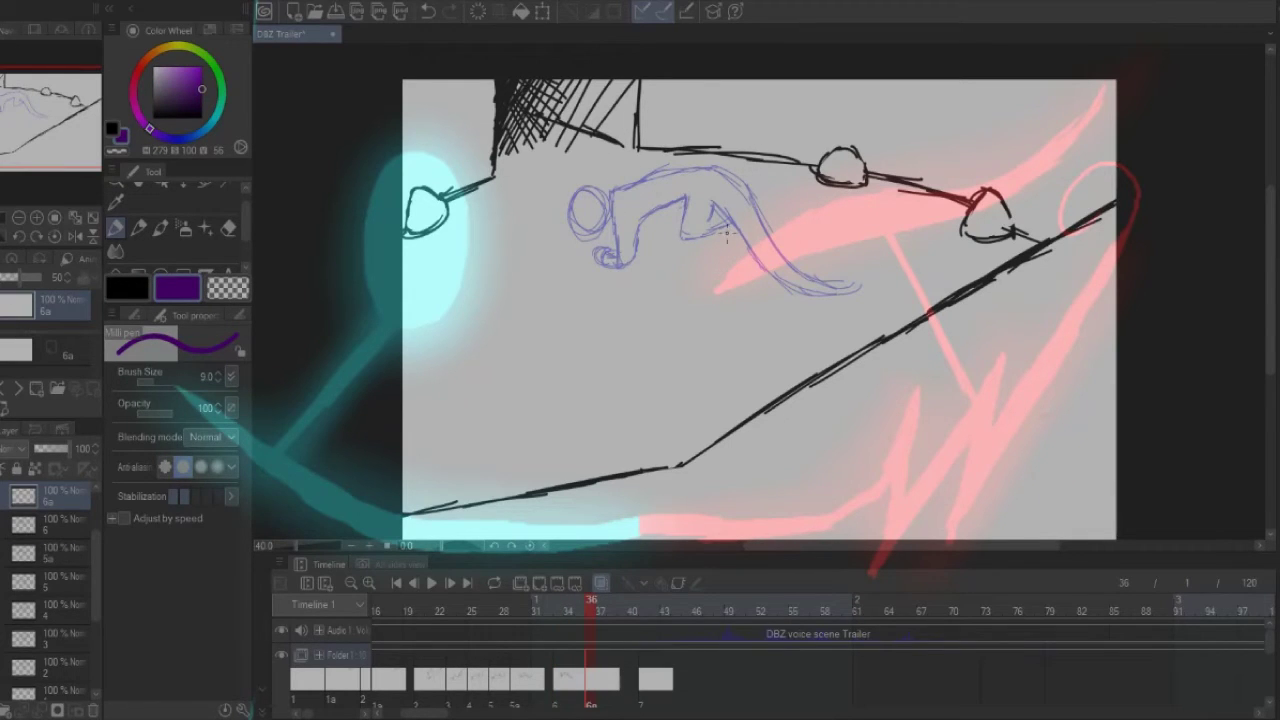
Step: Sketch the figure on cel 6a over the onion skin, with head, arched back, supporting arm, bent knee and trailing leg lower
{"action": "mouse_move", "coordinate": [588, 187]}
{"action": "left_mouse_down"}
{"action": "mouse_move", "coordinate": [574, 232]}
{"action": "mouse_move", "coordinate": [598, 189]}
{"action": "mouse_move", "coordinate": [700, 160]}
{"action": "mouse_move", "coordinate": [788, 292]}
{"action": "mouse_move", "coordinate": [832, 294]}
{"action": "mouse_move", "coordinate": [745, 250]}
{"action": "left_mouse_up"}
{"action": "left_click_drag", "start_coordinate": [698, 178], "coordinate": [754, 268]}
{"action": "mouse_move", "coordinate": [688, 196]}
{"action": "left_mouse_down"}
{"action": "mouse_move", "coordinate": [686, 232]}
{"action": "mouse_move", "coordinate": [730, 240]}
{"action": "left_mouse_up"}
{"action": "mouse_move", "coordinate": [690, 190]}
{"action": "left_mouse_down"}
{"action": "mouse_move", "coordinate": [644, 212]}
{"action": "mouse_move", "coordinate": [636, 240]}
{"action": "left_mouse_up"}
{"action": "left_click_drag", "start_coordinate": [620, 208], "coordinate": [620, 270]}
{"action": "left_click_drag", "start_coordinate": [638, 232], "coordinate": [622, 266]}
{"action": "left_click_drag", "start_coordinate": [626, 250], "coordinate": [610, 262]}
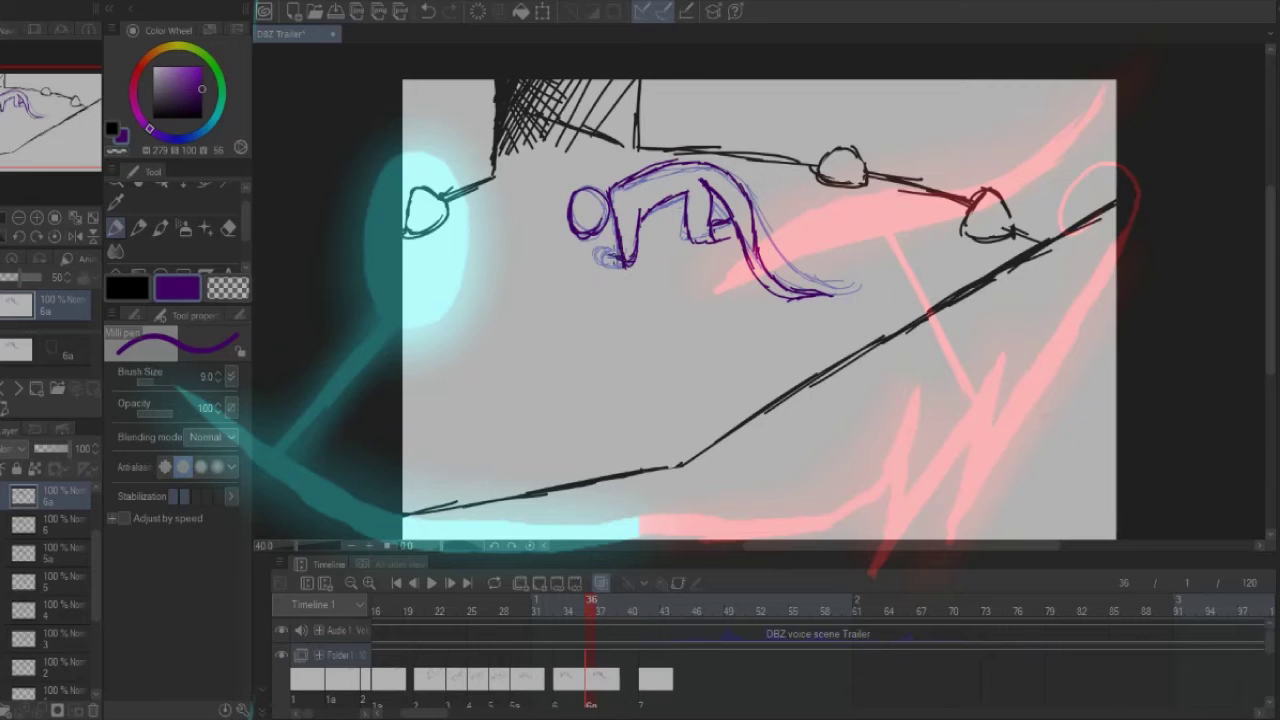
Step: Erase the figure's head on cel 6a and redraw it slightly smaller
{"action": "key", "text": "e"}
{"action": "mouse_move", "coordinate": [572, 192]}
{"action": "left_mouse_down"}
{"action": "mouse_move", "coordinate": [580, 236]}
{"action": "mouse_move", "coordinate": [606, 200]}
{"action": "left_mouse_up"}
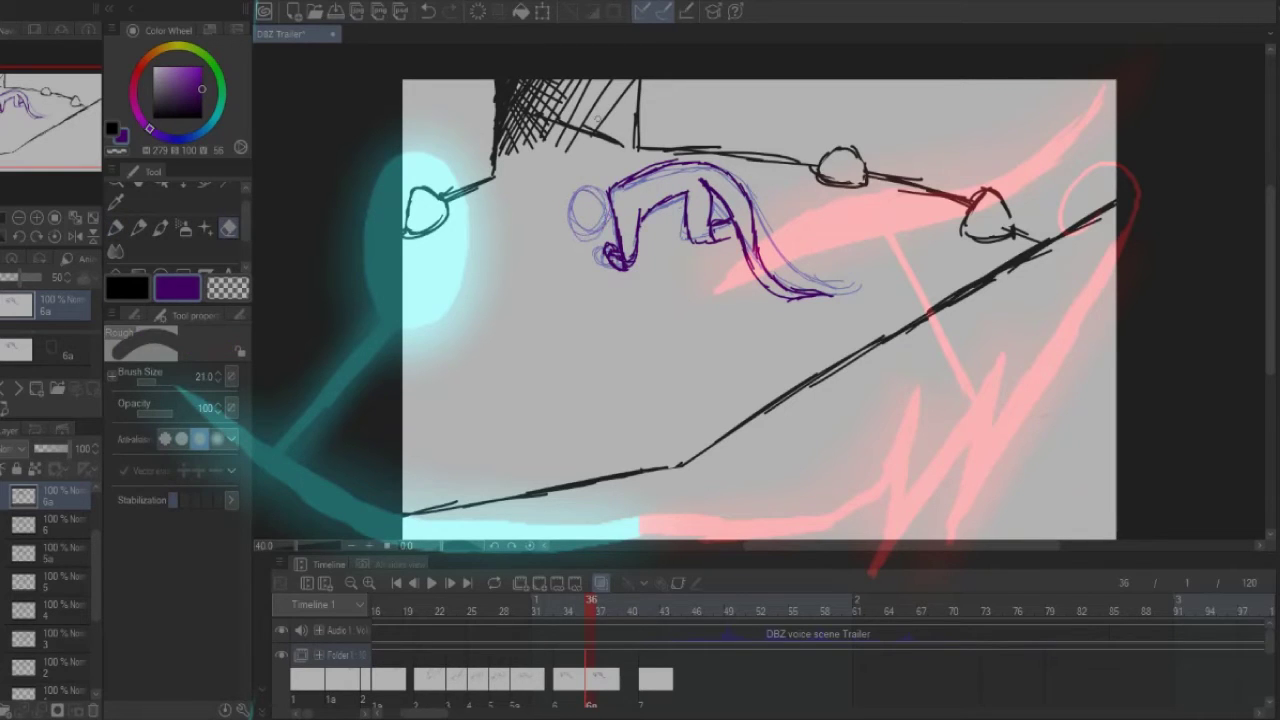
{"action": "key", "text": "p"}
{"action": "mouse_move", "coordinate": [600, 190]}
{"action": "left_mouse_down"}
{"action": "mouse_move", "coordinate": [574, 228]}
{"action": "mouse_move", "coordinate": [590, 236]}
{"action": "left_mouse_up"}
{"action": "key", "text": "m"}
{"action": "left_click_drag", "start_coordinate": [600, 182], "coordinate": [598, 184]}
{"action": "key", "text": "ctrl+t"}
{"action": "key", "text": "Escape"}
{"action": "key", "text": "ctrl+d"}
Step: Lasso the whole figure on cel 6a, rotate it by -1.5° and nudge it slightly to the right
{"action": "mouse_move", "coordinate": [600, 150]}
{"action": "left_mouse_down"}
{"action": "mouse_move", "coordinate": [530, 240]}
{"action": "mouse_move", "coordinate": [600, 150]}
{"action": "left_mouse_up"}
{"action": "mouse_move", "coordinate": [640, 112]}
{"action": "left_mouse_down"}
{"action": "mouse_move", "coordinate": [545, 240]}
{"action": "mouse_move", "coordinate": [630, 110]}
{"action": "left_mouse_up"}
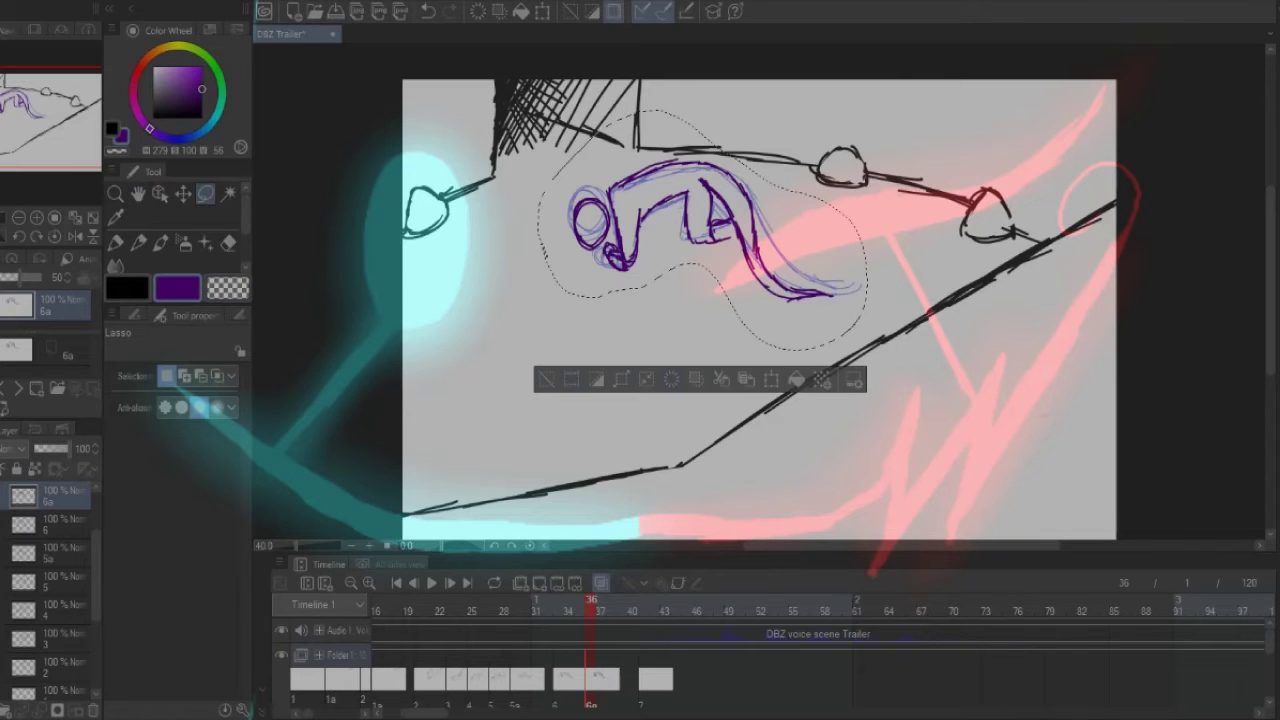
{"action": "key", "text": "ctrl+t"}
{"action": "left_click_drag", "start_coordinate": [694, 226], "coordinate": [703, 225]}
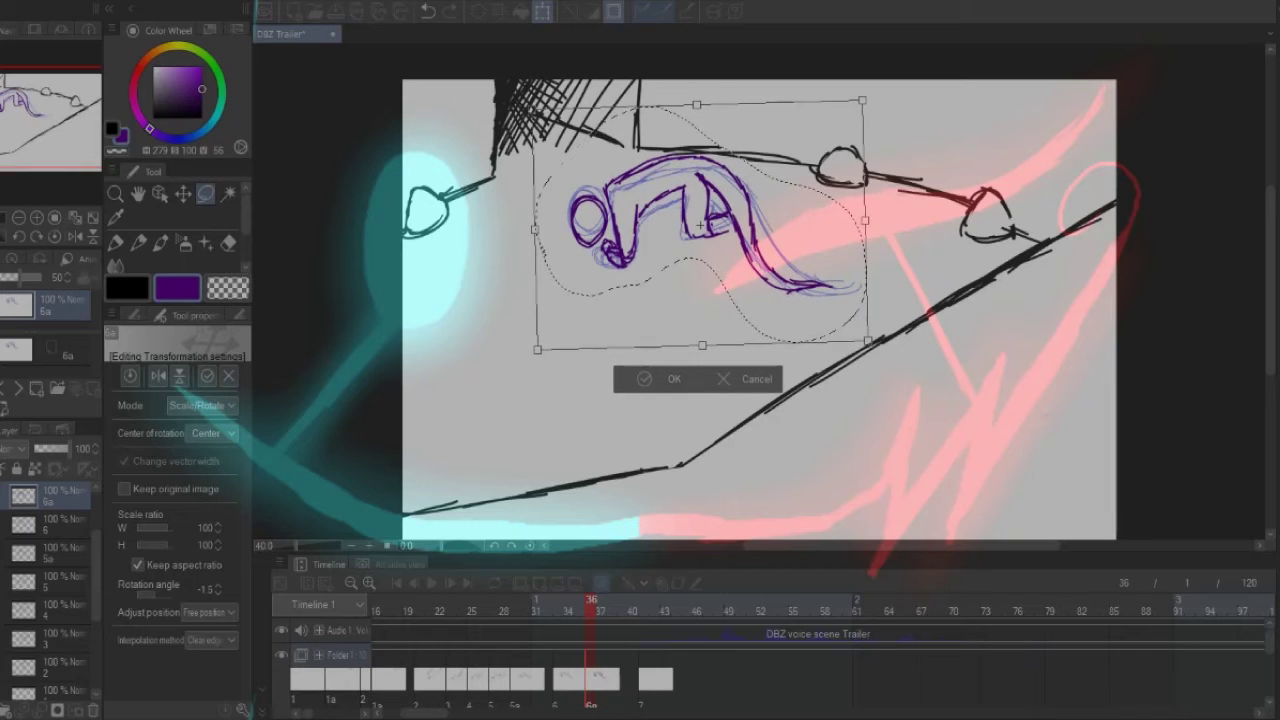
{"action": "key", "text": "Return"}
Step: Shift cel 7 four frames later on the timeline
{"action": "key", "text": "Right"}
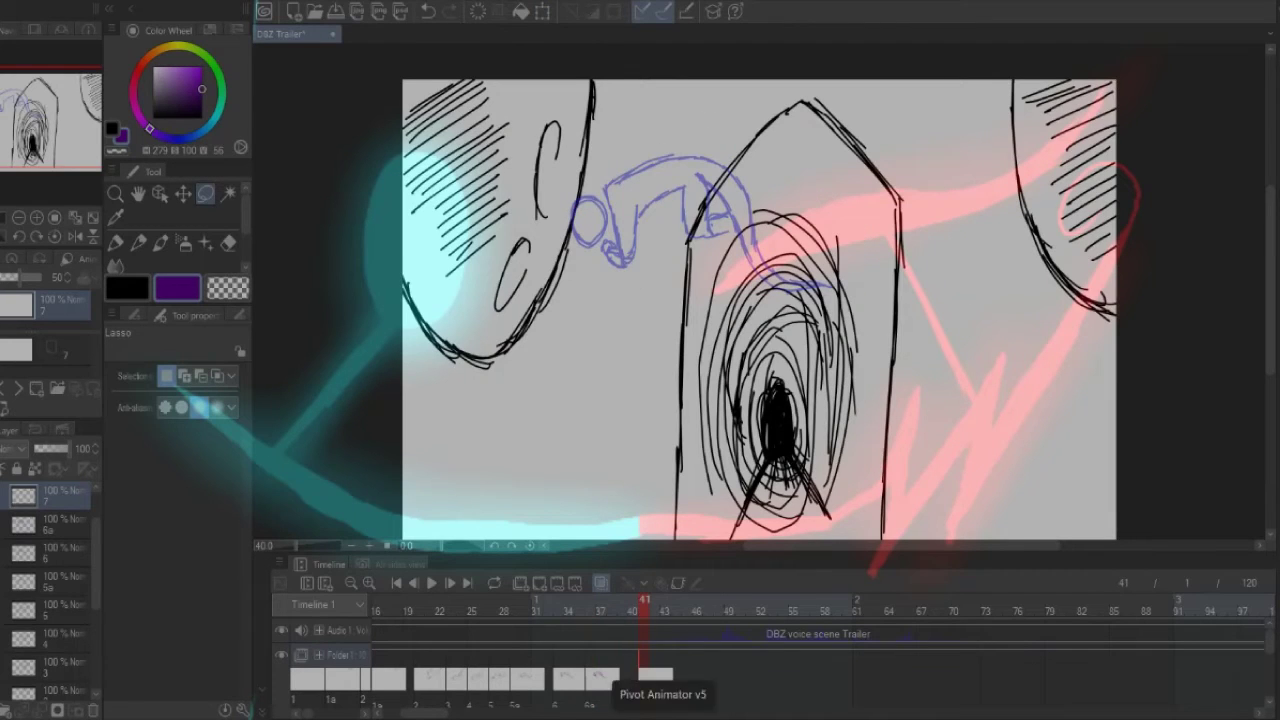
{"action": "left_click_drag", "start_coordinate": [656, 679], "coordinate": [699, 679]}
{"action": "scroll", "coordinate": [770, 665], "scroll_direction": "down", "scroll_amount": 1}
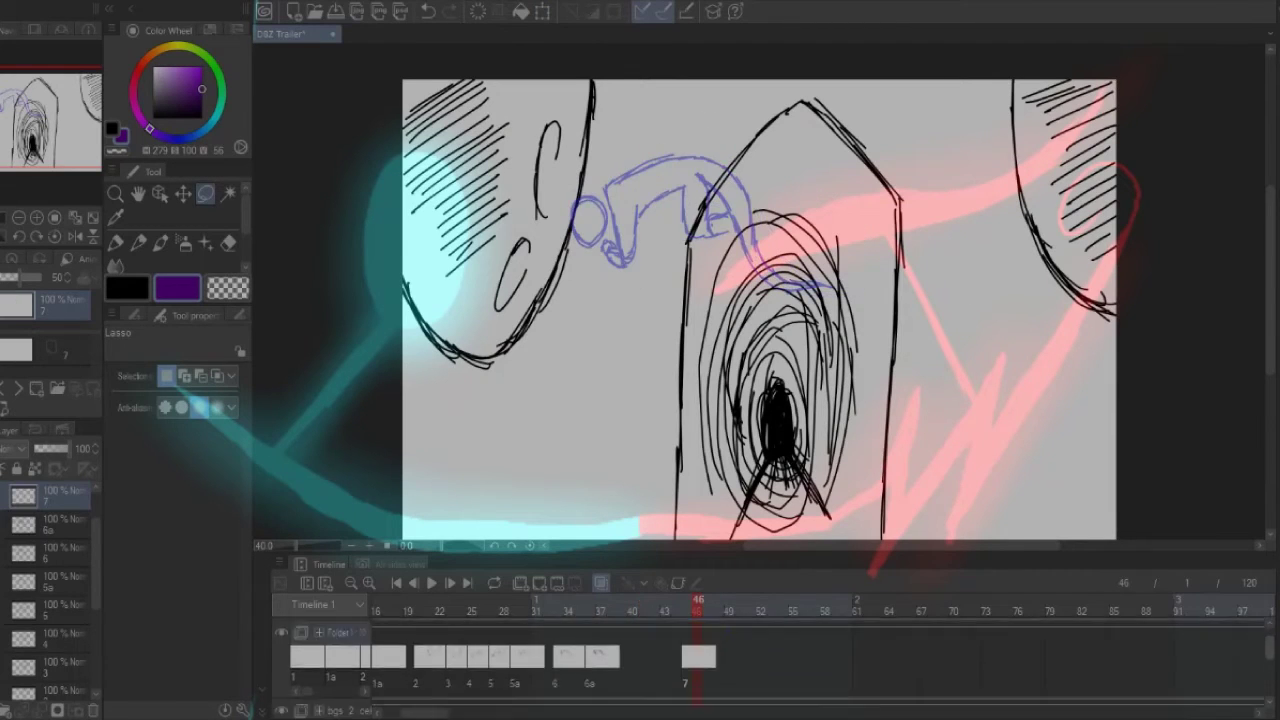
{"action": "key", "text": "Right"}
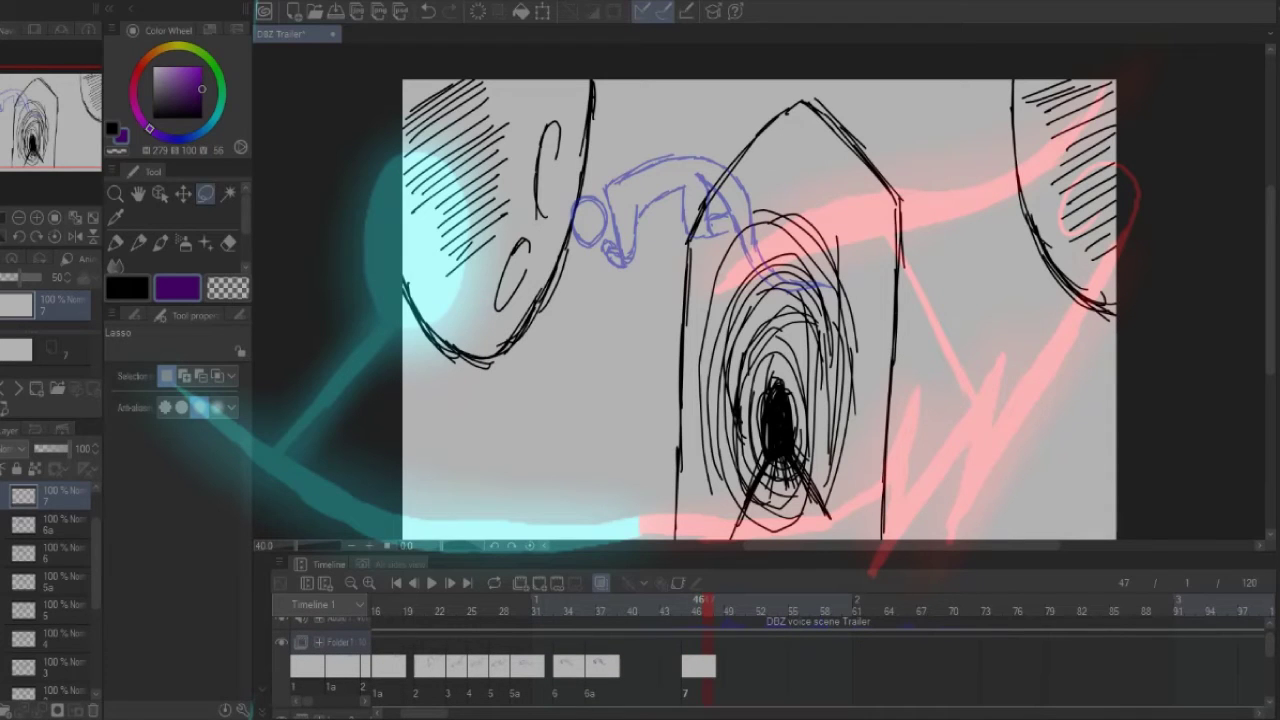
Step: Shift background cel 2 four frames later so that it starts together with cel 7
{"action": "scroll", "coordinate": [760, 300], "scroll_direction": "down", "scroll_amount": 1}
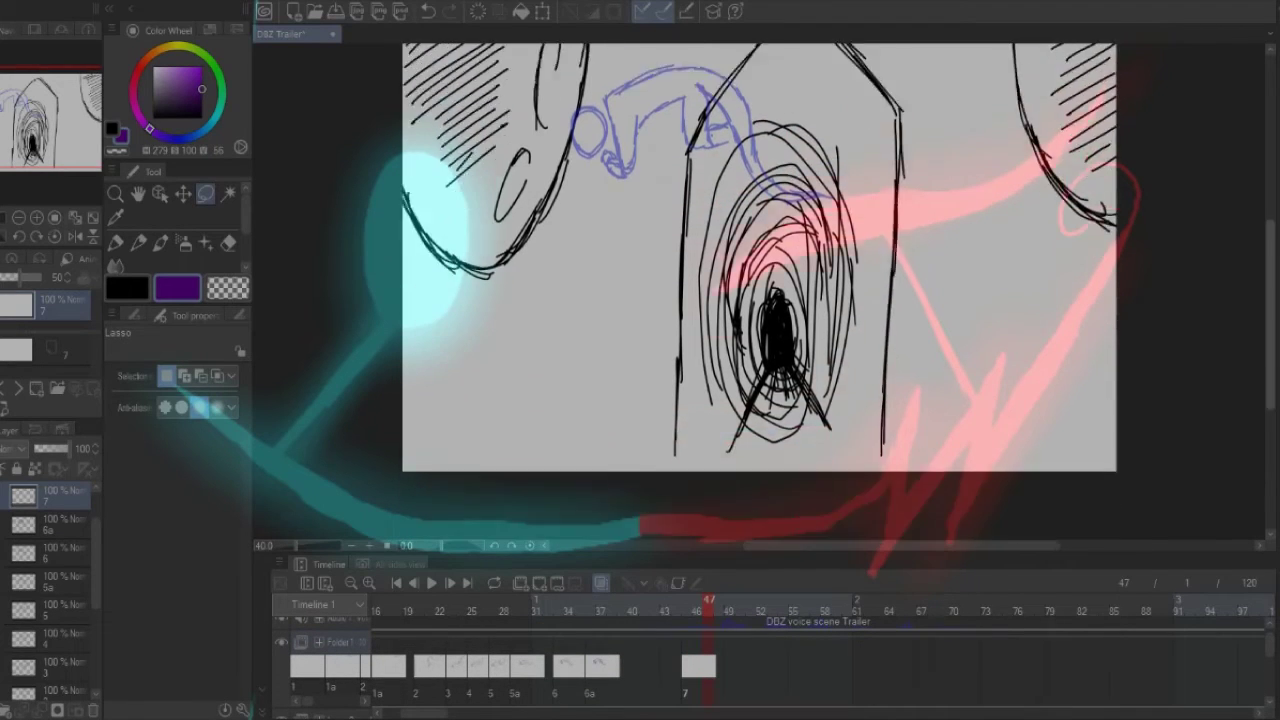
{"action": "scroll", "coordinate": [760, 300], "scroll_direction": "down", "scroll_amount": 6}
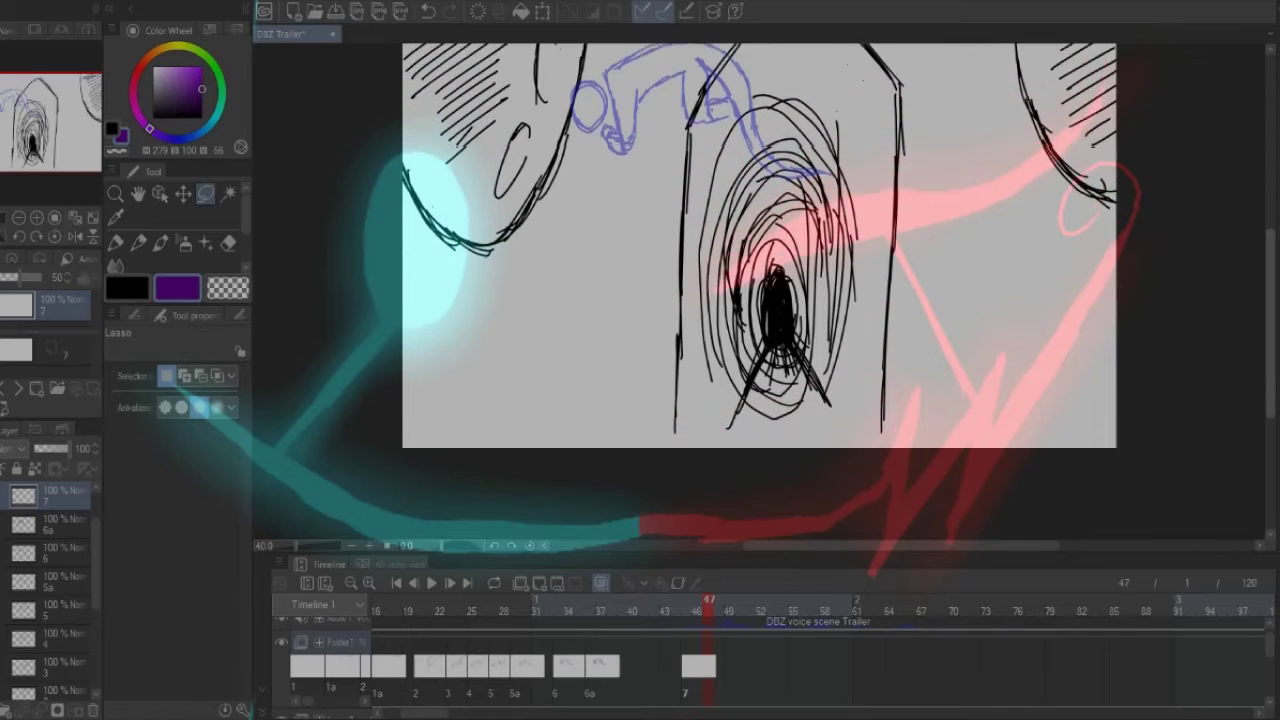
{"action": "scroll", "coordinate": [760, 300], "scroll_direction": "up", "scroll_amount": 1}
{"action": "key", "text": "p"}
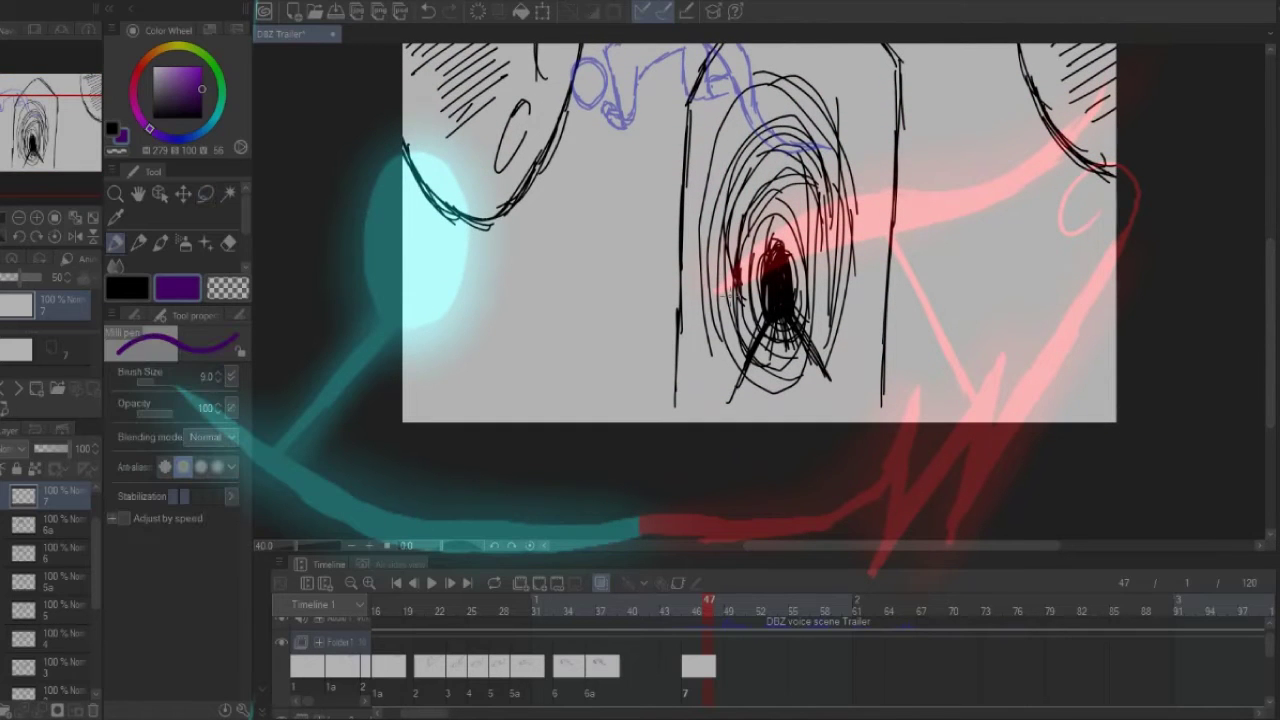
{"action": "scroll", "coordinate": [760, 300], "scroll_direction": "down", "scroll_amount": 3}
{"action": "scroll", "coordinate": [760, 300], "scroll_direction": "up", "scroll_amount": 2}
{"action": "left_click", "coordinate": [655, 690]}
{"action": "left_click_drag", "start_coordinate": [655, 690], "coordinate": [698, 690]}
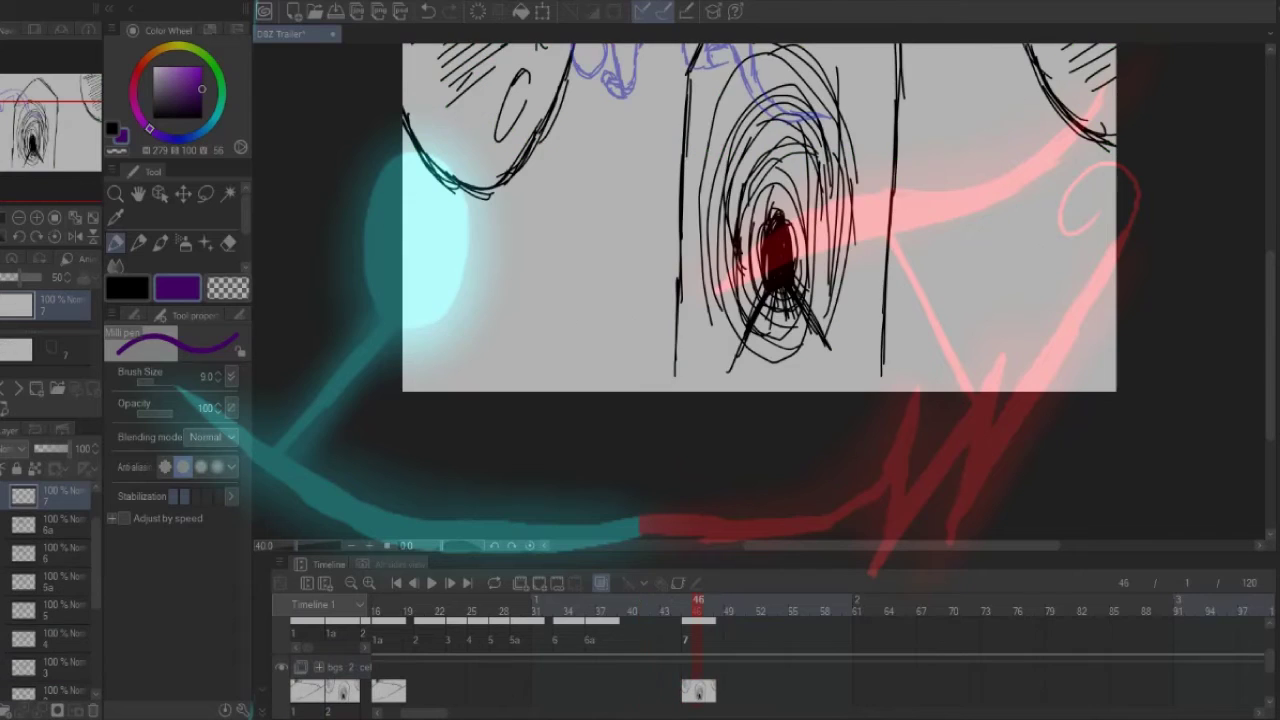
Step: Sketch the figure's round head and shoulders rising from the lower canvas edge on cel 7, in front of the arch
{"action": "key", "text": "Right"}
{"action": "mouse_move", "coordinate": [660, 330]}
{"action": "left_mouse_down"}
{"action": "mouse_move", "coordinate": [705, 380]}
{"action": "mouse_move", "coordinate": [752, 355]}
{"action": "mouse_move", "coordinate": [817, 384]}
{"action": "left_mouse_up"}
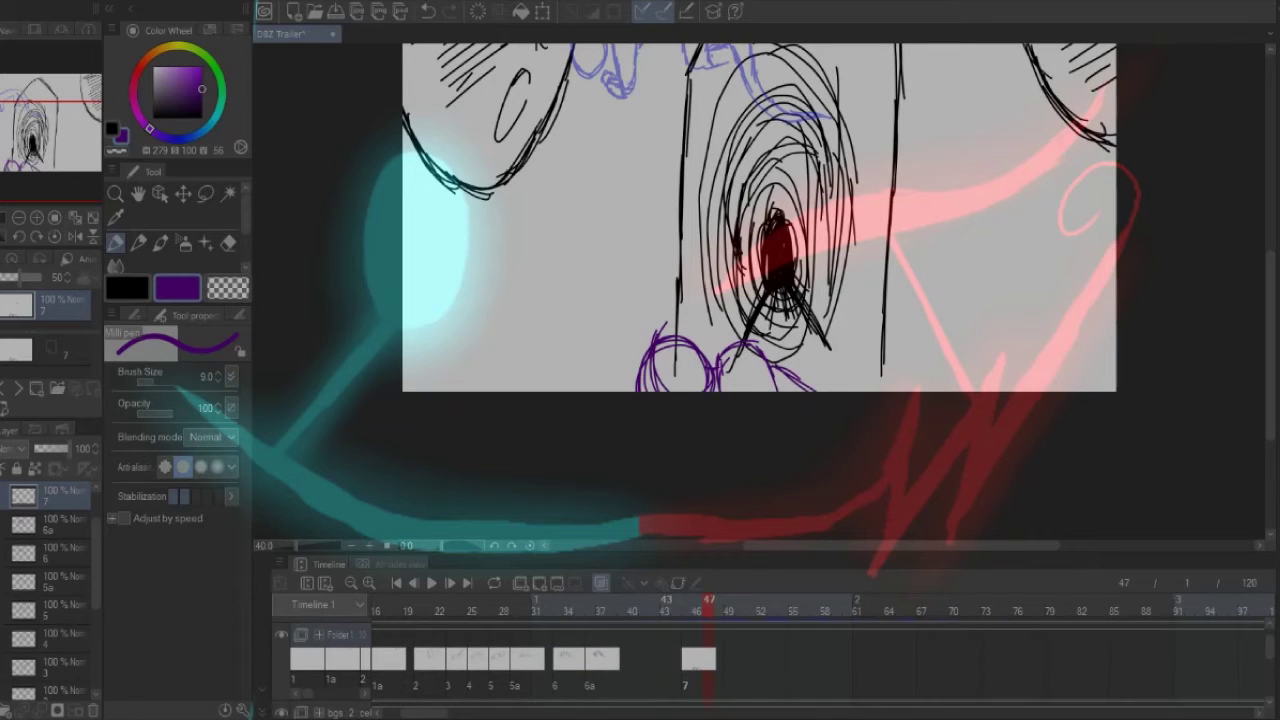
Step: Insert animation cel 6b on the timeline directly before cel 7
{"action": "key", "text": "Left"}
{"action": "key", "text": "Left"}
{"action": "key", "text": "Left"}
{"action": "key", "text": "Left"}
{"action": "key", "text": "ctrl+shift+n"}
{"action": "scroll", "coordinate": [760, 200], "scroll_direction": "down", "scroll_amount": 2}
{"action": "scroll", "coordinate": [770, 660], "scroll_direction": "down", "scroll_amount": 1}
Step: Add cel 8 at frame 50 and sketch the figure's head, shoulders and arm higher than in the onion-skinned cel 7
{"action": "left_click", "coordinate": [741, 600]}
{"action": "scroll", "coordinate": [770, 665], "scroll_direction": "up", "scroll_amount": 1}
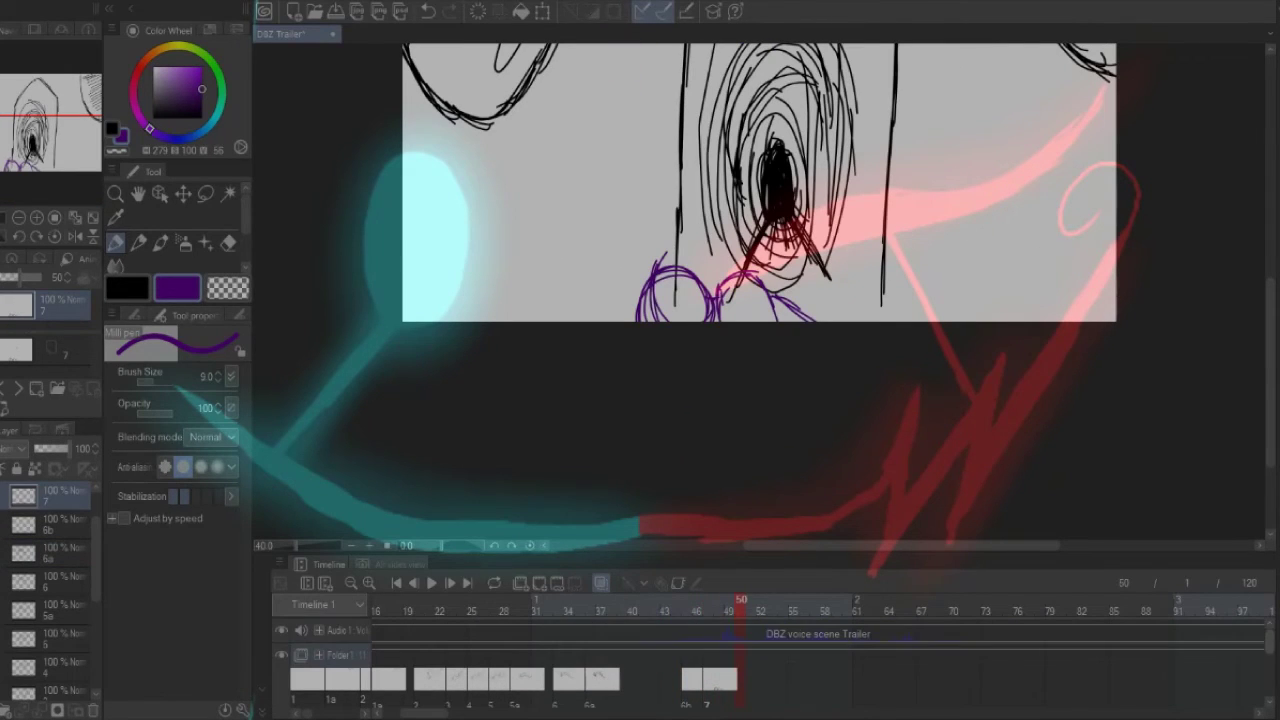
{"action": "key", "text": "ctrl+shift+n"}
{"action": "mouse_move", "coordinate": [660, 225]}
{"action": "left_mouse_down"}
{"action": "mouse_move", "coordinate": [665, 265]}
{"action": "mouse_move", "coordinate": [700, 180]}
{"action": "mouse_move", "coordinate": [715, 262]}
{"action": "mouse_move", "coordinate": [726, 212]}
{"action": "mouse_move", "coordinate": [766, 212]}
{"action": "mouse_move", "coordinate": [778, 260]}
{"action": "mouse_move", "coordinate": [720, 296]}
{"action": "left_mouse_up"}
{"action": "mouse_move", "coordinate": [772, 236]}
{"action": "left_mouse_down"}
{"action": "mouse_move", "coordinate": [828, 276]}
{"action": "mouse_move", "coordinate": [860, 320]}
{"action": "left_mouse_up"}
{"action": "left_click_drag", "start_coordinate": [769, 272], "coordinate": [775, 322]}
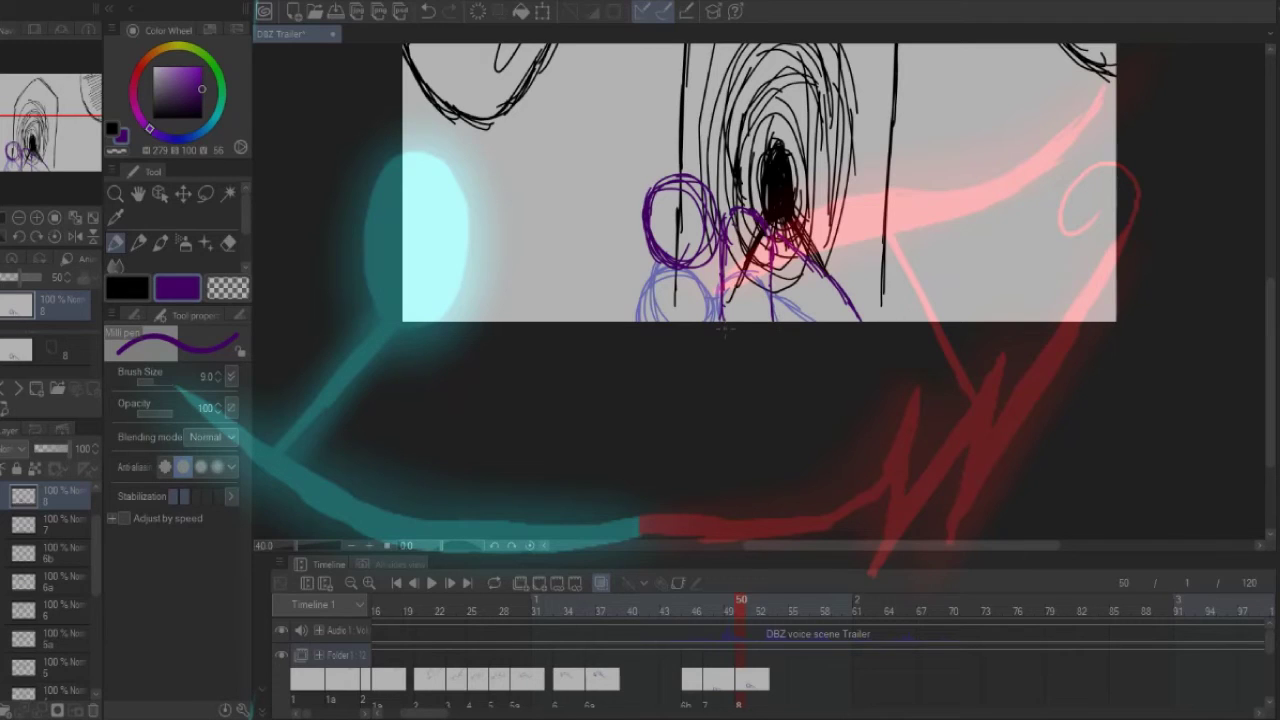
{"action": "left_click_drag", "start_coordinate": [727, 274], "coordinate": [719, 322]}
Step: Create a new animation folder and rename it "color"
{"action": "scroll", "coordinate": [760, 240], "scroll_direction": "down", "scroll_amount": 2}
{"action": "scroll", "coordinate": [760, 240], "scroll_direction": "up", "scroll_amount": 4}
{"action": "scroll", "coordinate": [770, 660], "scroll_direction": "down", "scroll_amount": 2}
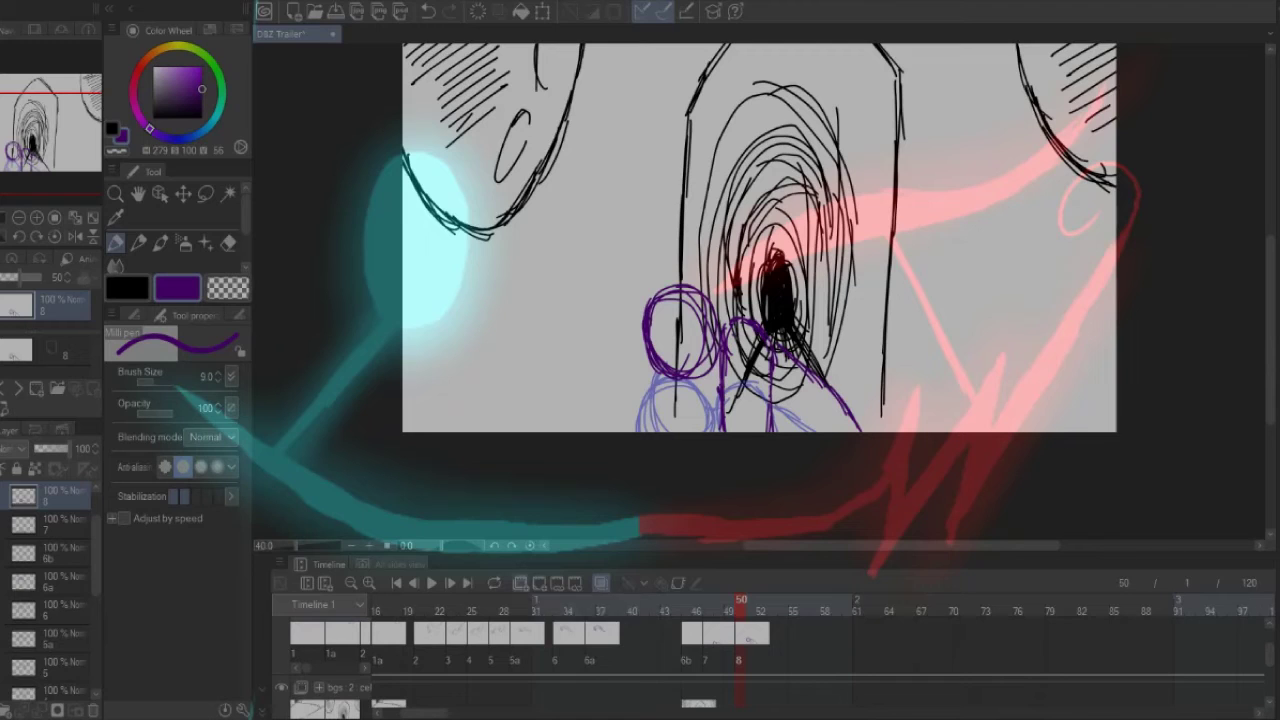
{"action": "left_click", "coordinate": [520, 582]}
{"action": "right_click", "coordinate": [55, 495]}
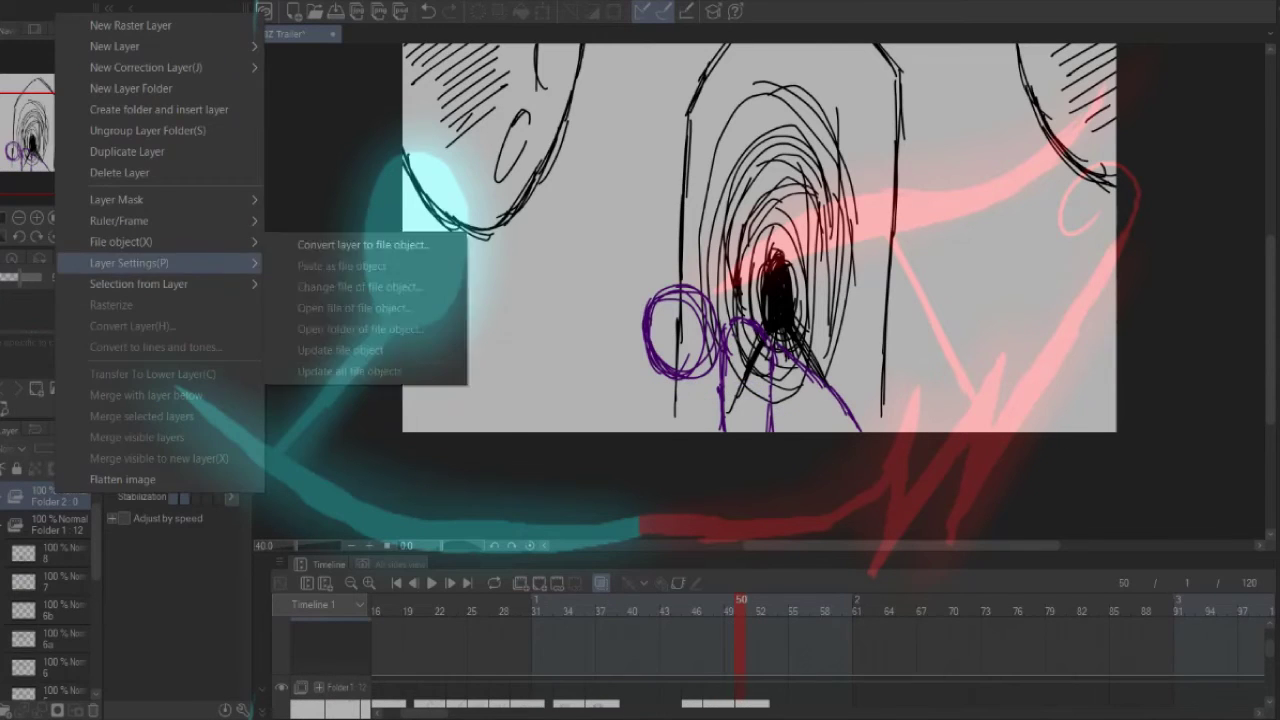
{"action": "left_click", "coordinate": [360, 266]}
{"action": "type", "text": "color"}
{"action": "key", "text": "Return"}
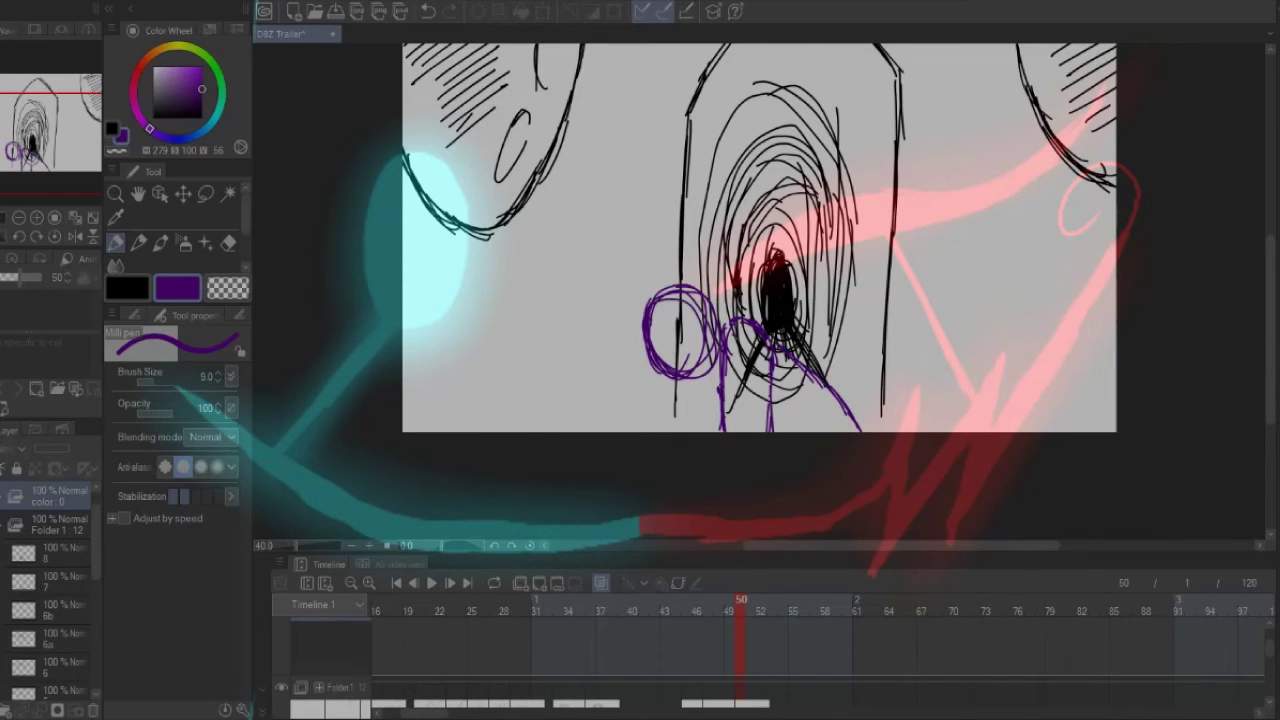
Step: Move the color folder below Folder 1 and add cel 1 to it at frame 50
{"action": "left_click_drag", "start_coordinate": [55, 495], "coordinate": [55, 545]}
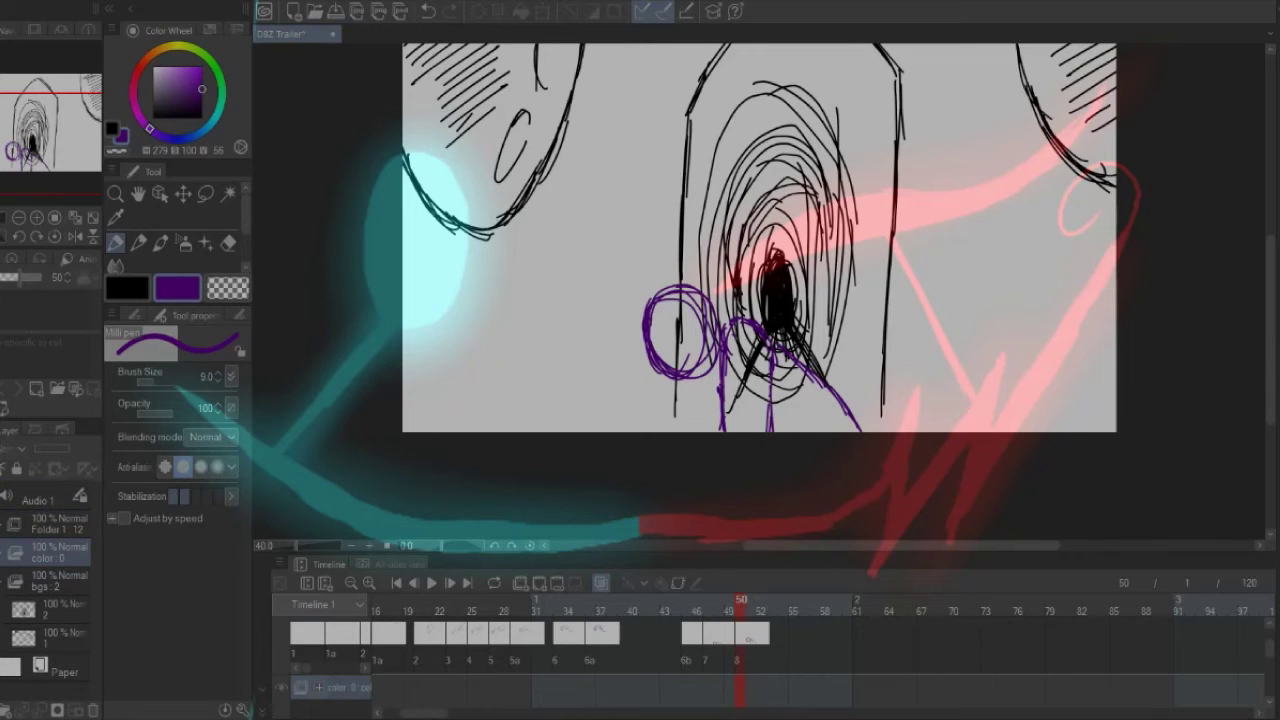
{"action": "left_click", "coordinate": [23, 580]}
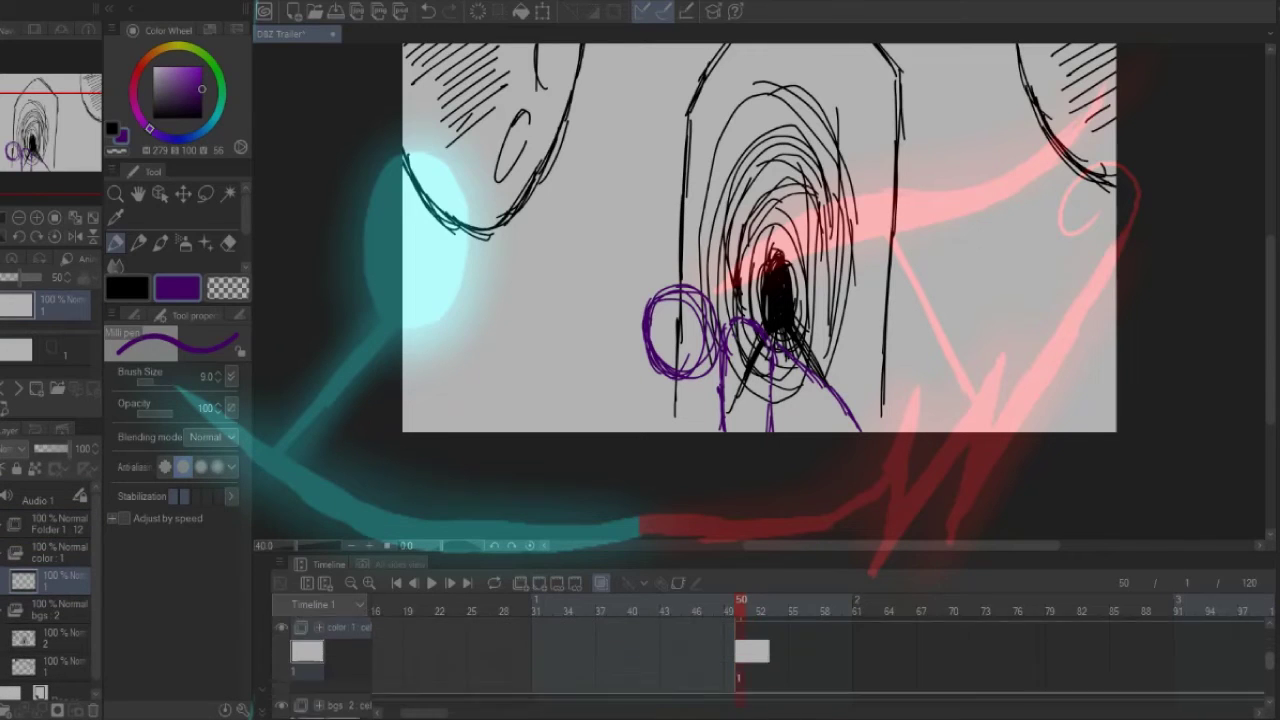
{"action": "left_click", "coordinate": [55, 552]}
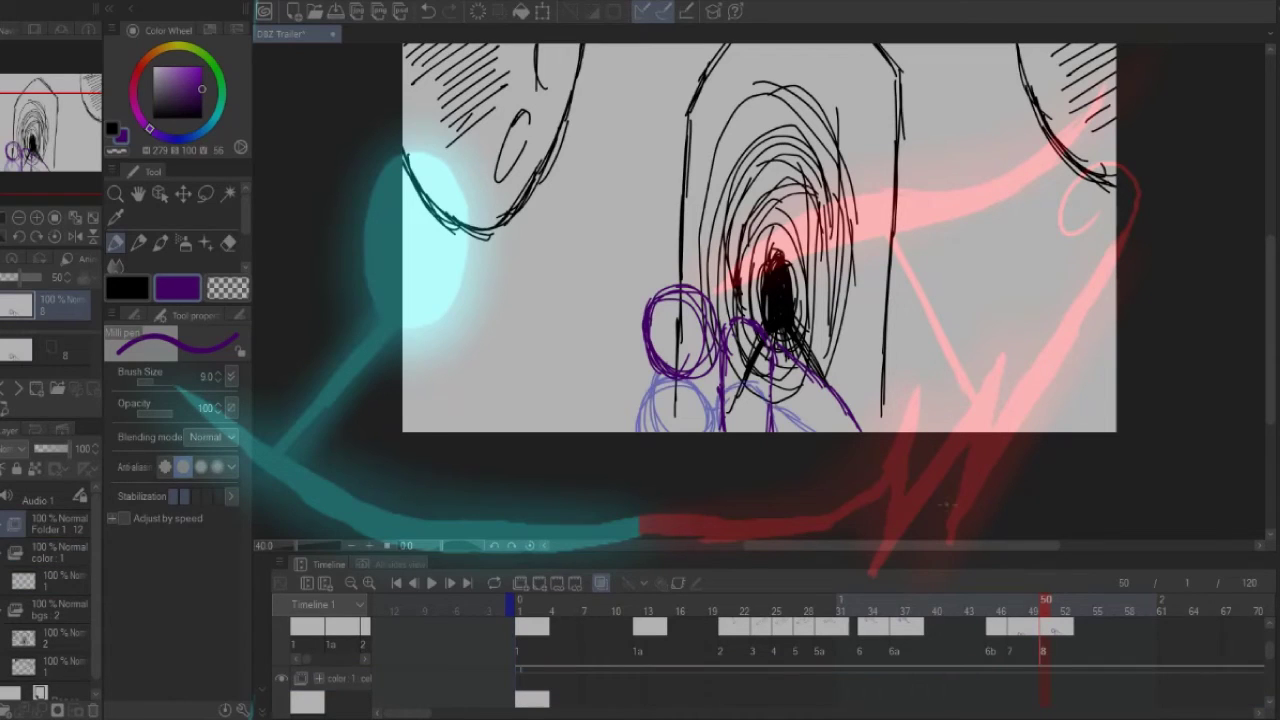
{"action": "left_click_drag", "start_coordinate": [681, 368], "coordinate": [689, 344]}
{"action": "key", "text": "ctrl+z"}
{"action": "key", "text": "ctrl+z"}
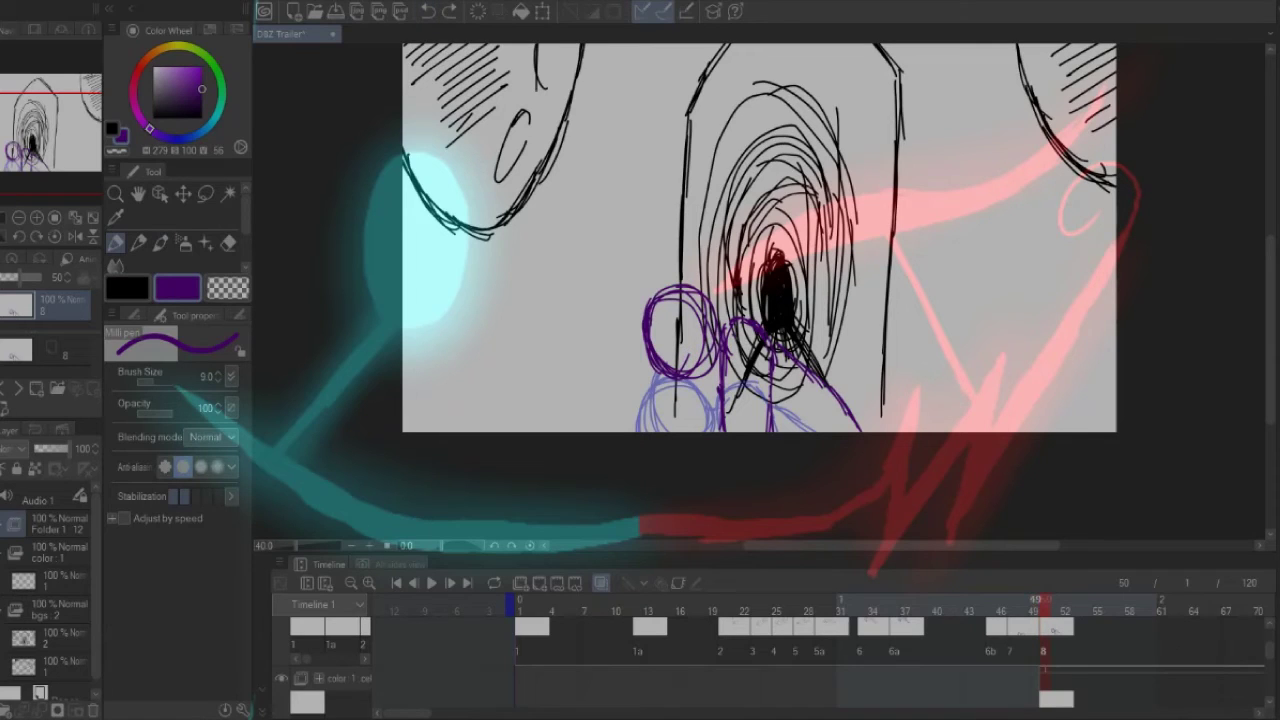
{"action": "key", "text": "ctrl+z"}
Step: Set the drawing color to a pale purple with HSV values 279, 16, 97 and choose the Lasso fill tool
{"action": "left_click", "coordinate": [163, 66]}
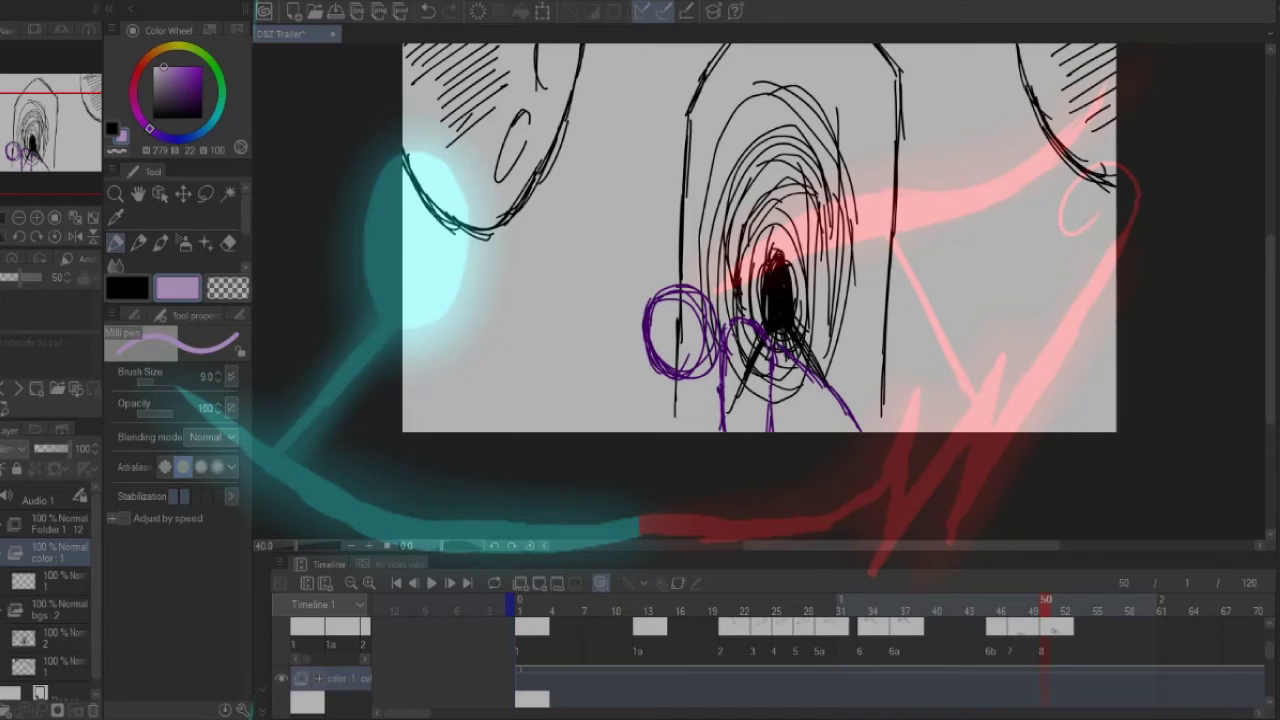
{"action": "left_click", "coordinate": [206, 193]}
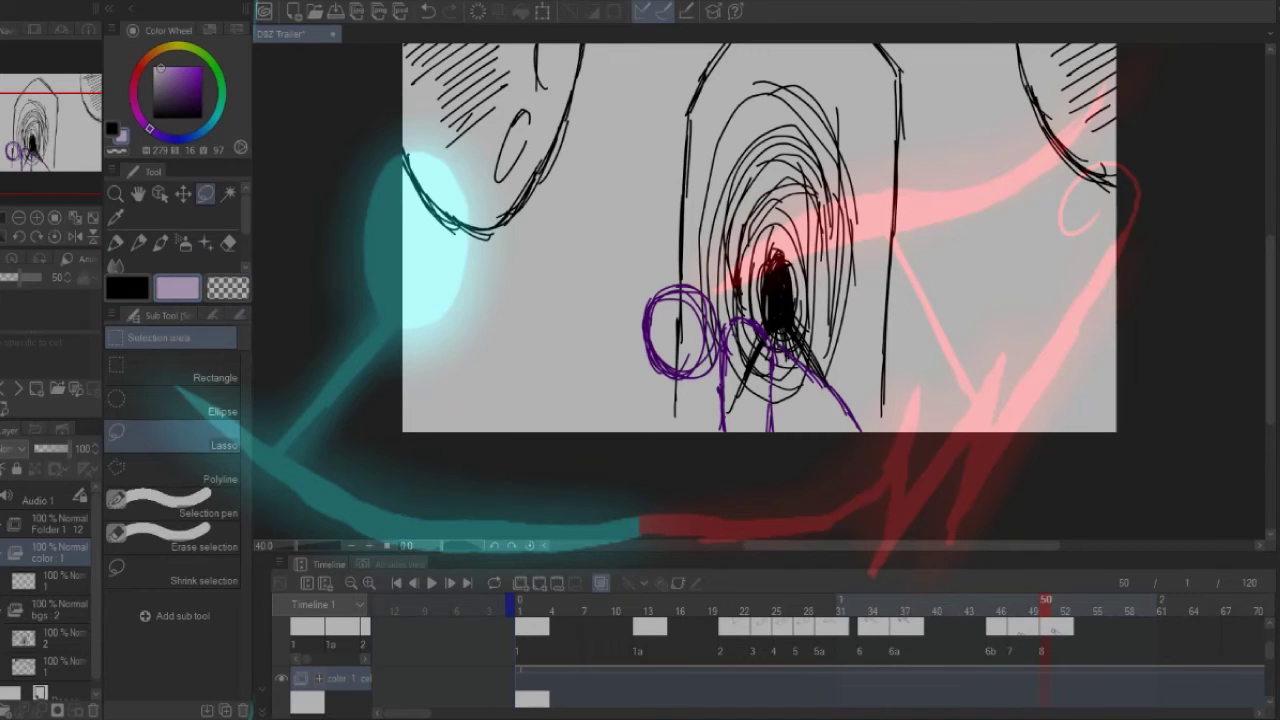
{"action": "key", "text": "p"}
{"action": "key", "text": "u"}
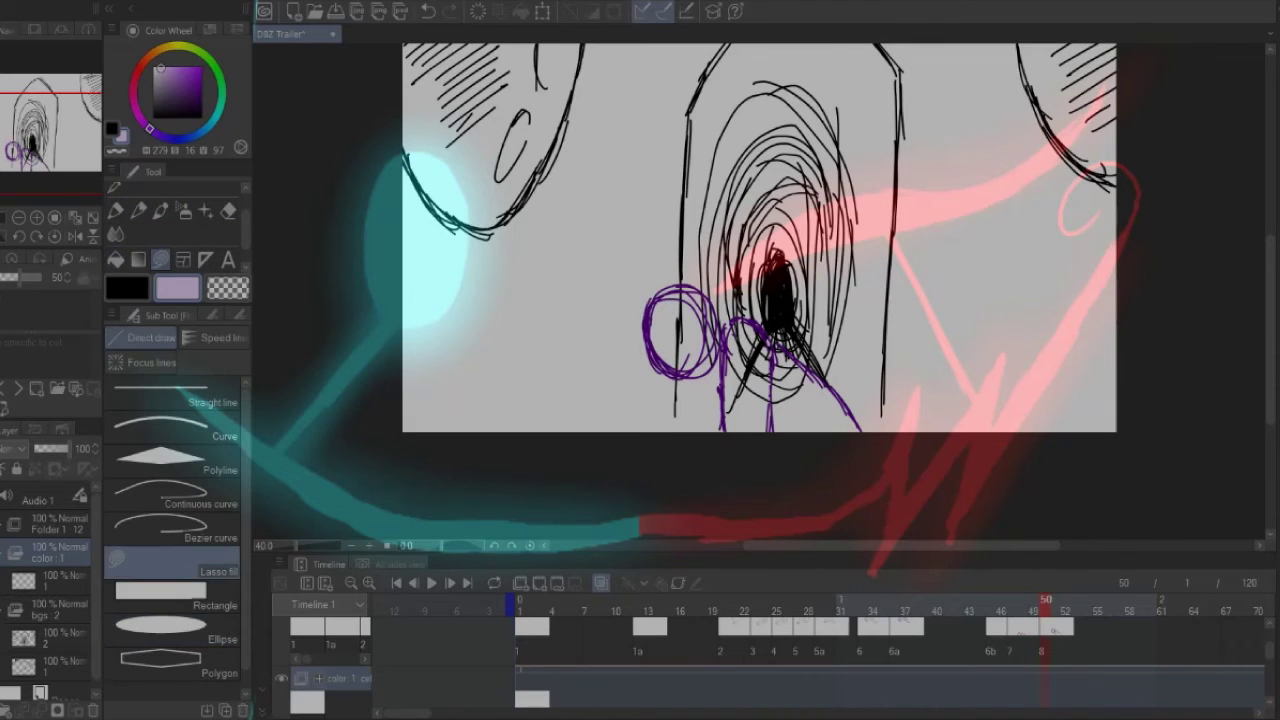
Step: Add color cel 2 at frame 20 and lasso-fill the sketched figure's body with pale purple
{"action": "left_click", "coordinate": [722, 600]}
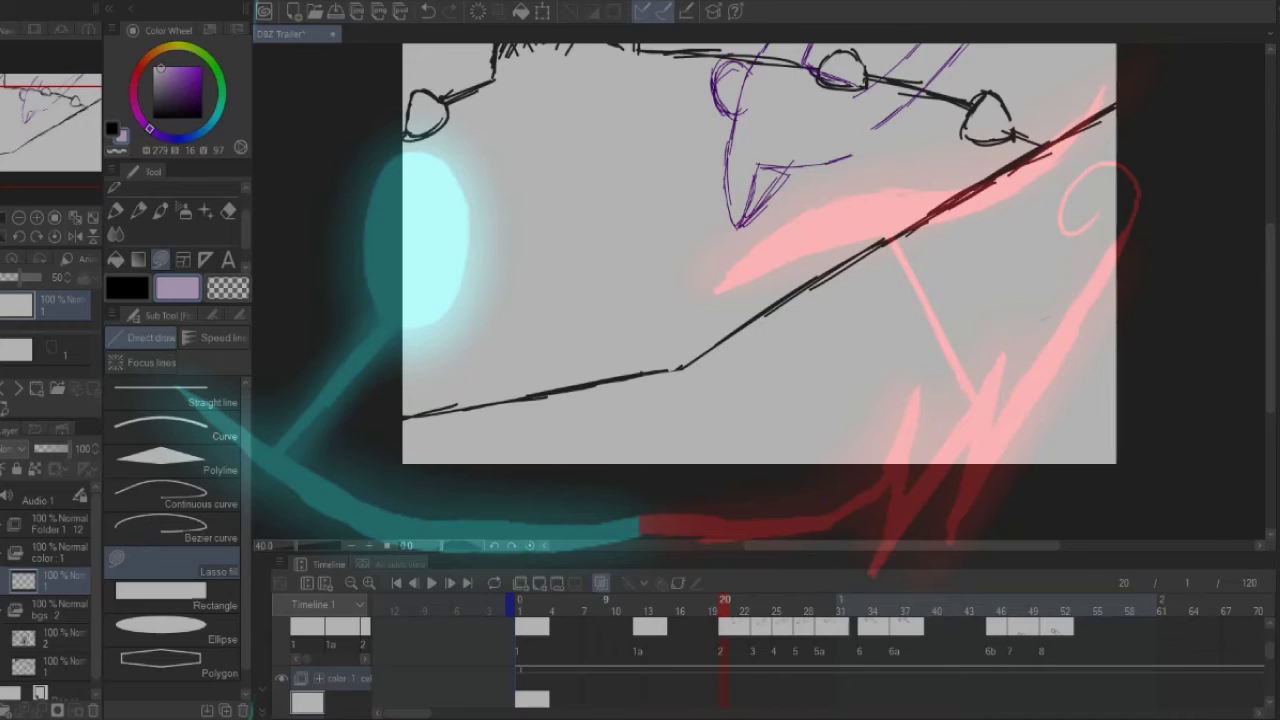
{"action": "key", "text": "ctrl+shift+n"}
{"action": "mouse_move", "coordinate": [736, 128]}
{"action": "left_mouse_down"}
{"action": "mouse_move", "coordinate": [808, 160]}
{"action": "mouse_move", "coordinate": [960, 66]}
{"action": "mouse_move", "coordinate": [725, 70]}
{"action": "left_mouse_up"}
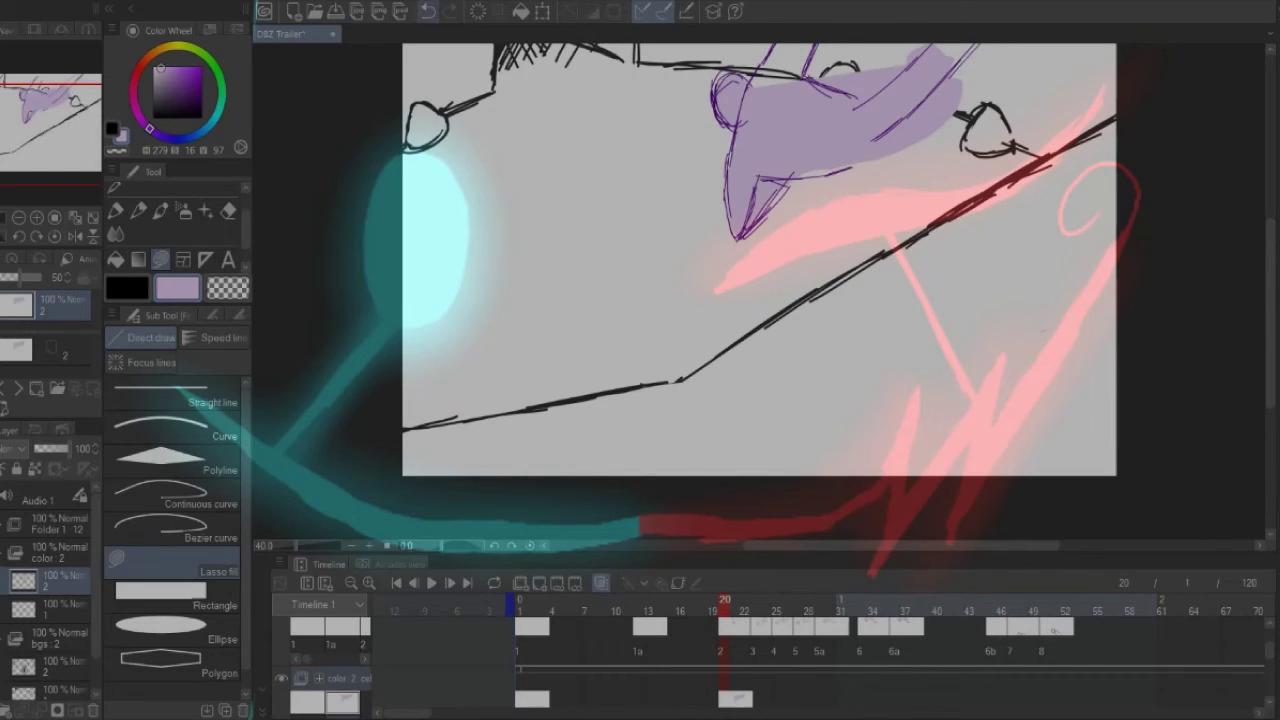
{"action": "key", "text": "ctrl+z"}
{"action": "scroll", "coordinate": [759, 290], "scroll_direction": "up", "scroll_amount": 2}
{"action": "mouse_move", "coordinate": [1015, 80]}
{"action": "left_mouse_down"}
{"action": "mouse_move", "coordinate": [838, 260]}
{"action": "mouse_move", "coordinate": [733, 320]}
{"action": "mouse_move", "coordinate": [740, 300]}
{"action": "left_mouse_up"}
{"action": "key", "text": "ctrl+z"}
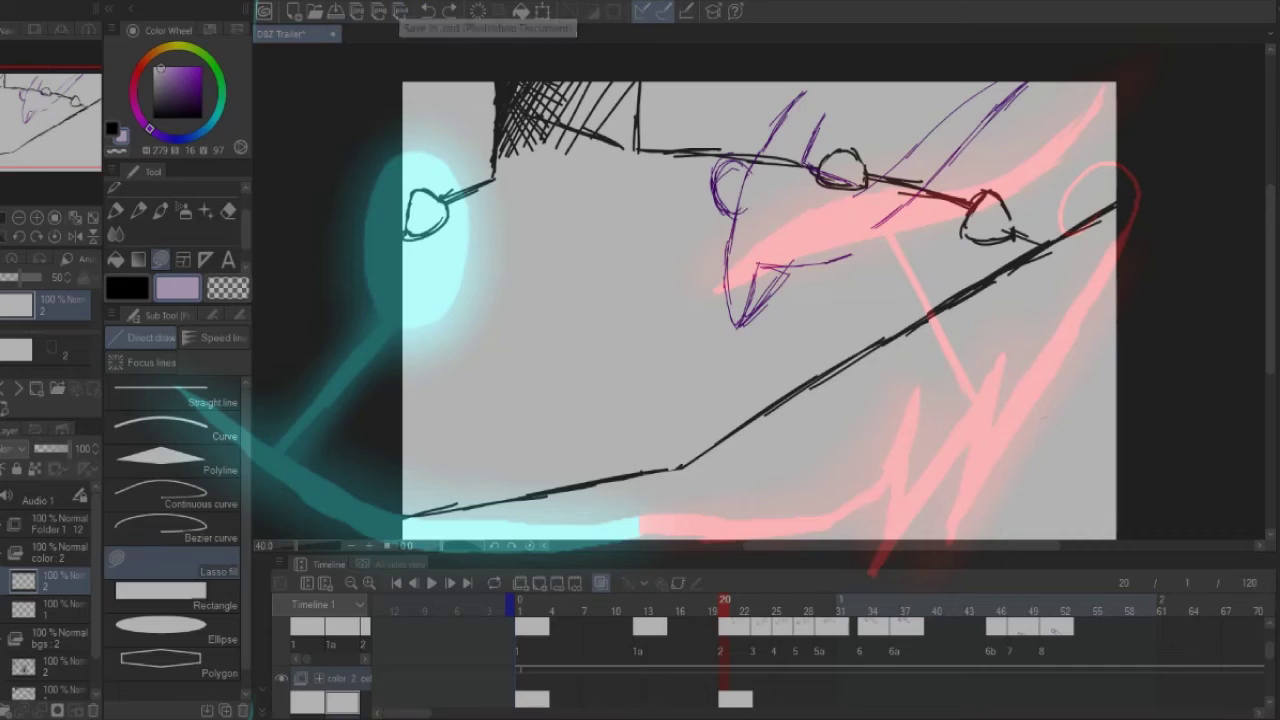
{"action": "mouse_move", "coordinate": [842, 183]}
{"action": "left_mouse_down"}
{"action": "mouse_move", "coordinate": [1010, 90]}
{"action": "mouse_move", "coordinate": [900, 215]}
{"action": "mouse_move", "coordinate": [752, 312]}
{"action": "mouse_move", "coordinate": [732, 215]}
{"action": "left_mouse_up"}
Step: Add color cels 3 and 4 at frames 23 and 25 and lasso-fill the figure in each
{"action": "key", "text": "Right"}
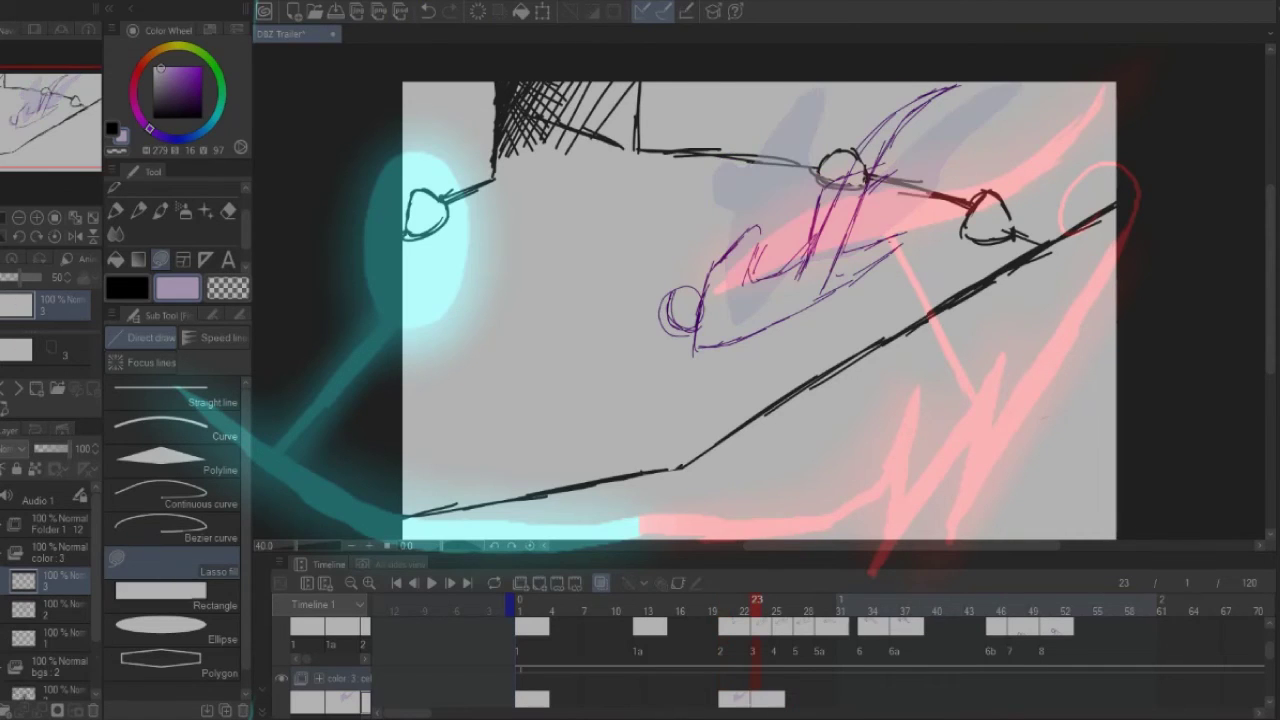
{"action": "left_click_drag", "start_coordinate": [752, 328], "coordinate": [908, 238]}
{"action": "left_click_drag", "start_coordinate": [870, 134], "coordinate": [948, 89]}
{"action": "key", "text": "Right"}
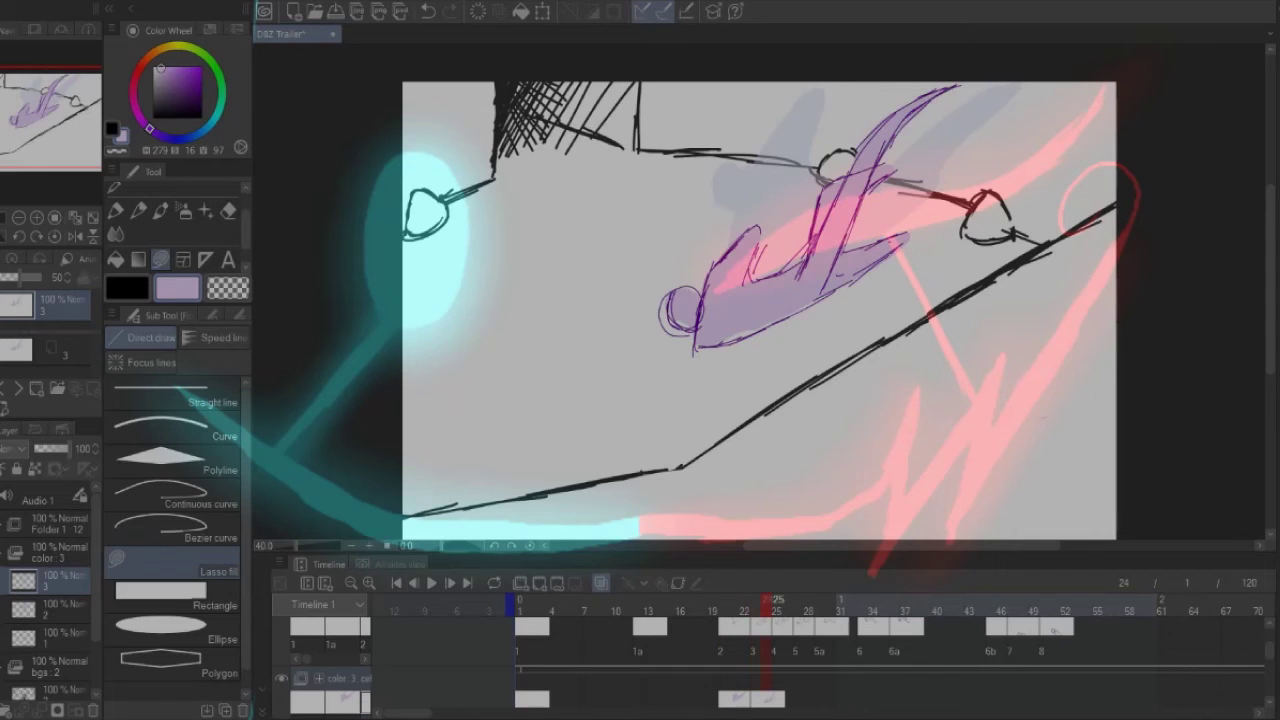
{"action": "key", "text": "ctrl+shift+n"}
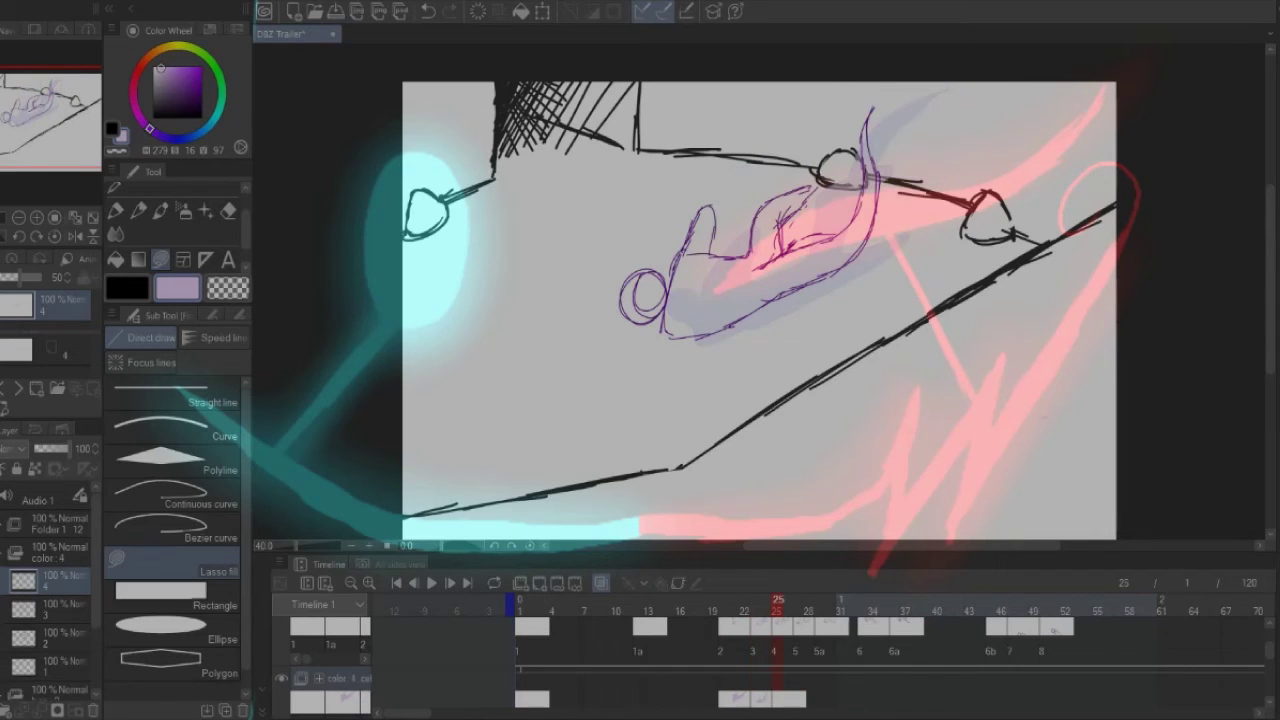
{"action": "mouse_move", "coordinate": [642, 273]}
{"action": "left_mouse_down"}
{"action": "mouse_move", "coordinate": [628, 312]}
{"action": "mouse_move", "coordinate": [868, 236]}
{"action": "mouse_move", "coordinate": [795, 200]}
{"action": "mouse_move", "coordinate": [700, 218]}
{"action": "mouse_move", "coordinate": [692, 248]}
{"action": "mouse_move", "coordinate": [630, 318]}
{"action": "left_mouse_up"}
Step: Add color cel 5 at frame 27 and lasso-fill the figure's head, torso and legs
{"action": "key", "text": "Right"}
{"action": "key", "text": "ctrl+shift+n"}
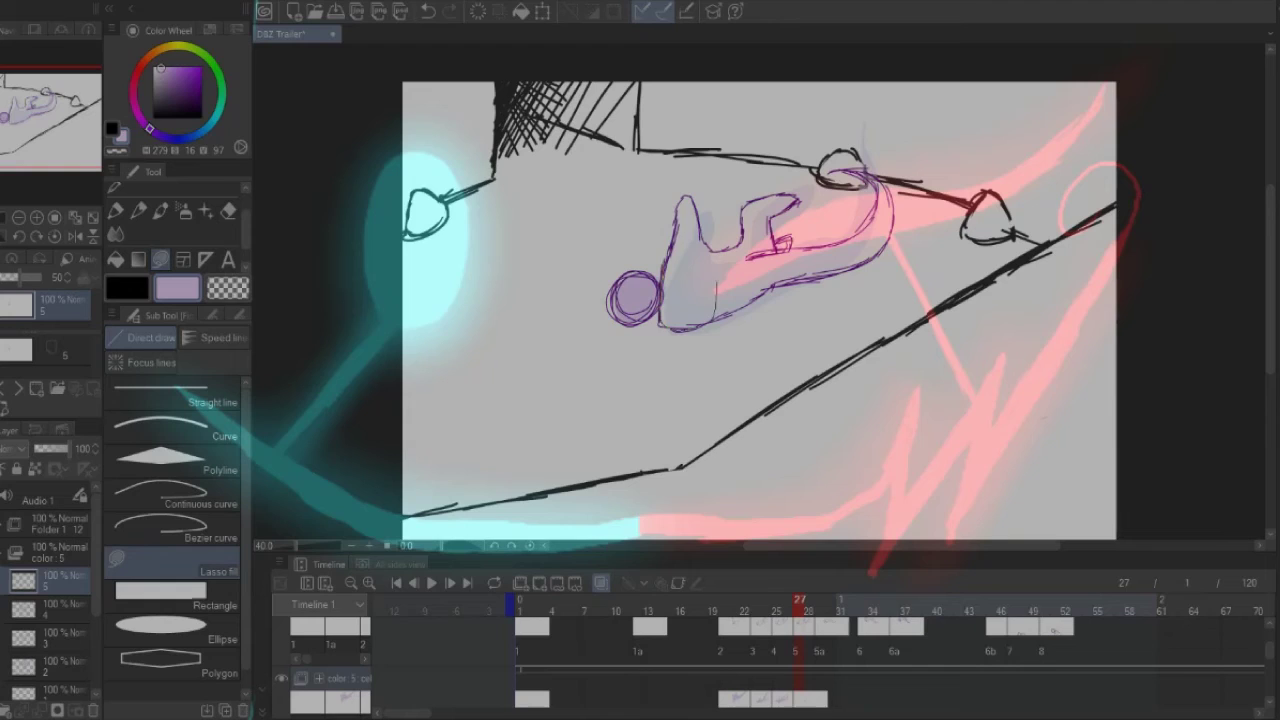
{"action": "left_click_drag", "start_coordinate": [688, 198], "coordinate": [700, 328]}
{"action": "mouse_move", "coordinate": [786, 250]}
{"action": "left_mouse_down"}
{"action": "mouse_move", "coordinate": [868, 184]}
{"action": "mouse_move", "coordinate": [776, 287]}
{"action": "mouse_move", "coordinate": [705, 318]}
{"action": "left_mouse_up"}
Step: Add color cel 6 at frame 29 and lasso-fill the outstretched figure's head and body
{"action": "key", "text": "Right"}
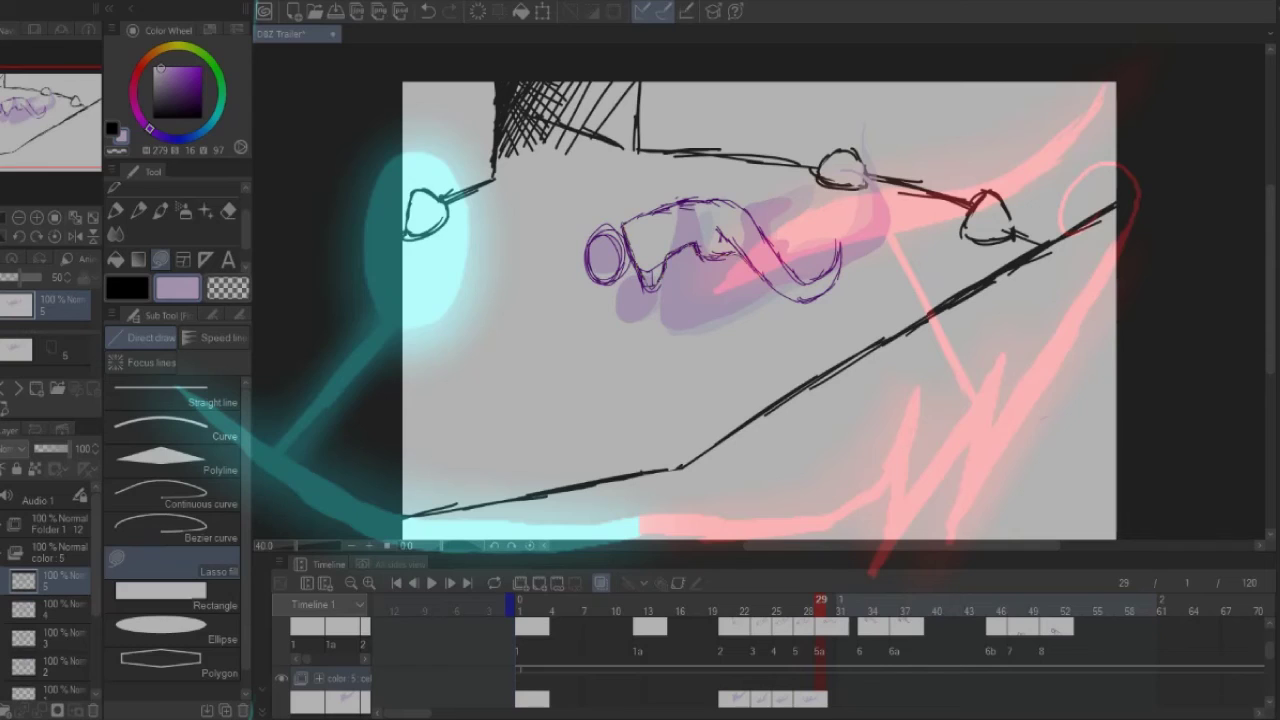
{"action": "mouse_move", "coordinate": [800, 272]}
{"action": "left_mouse_down"}
{"action": "mouse_move", "coordinate": [692, 208]}
{"action": "mouse_move", "coordinate": [635, 285]}
{"action": "left_mouse_up"}
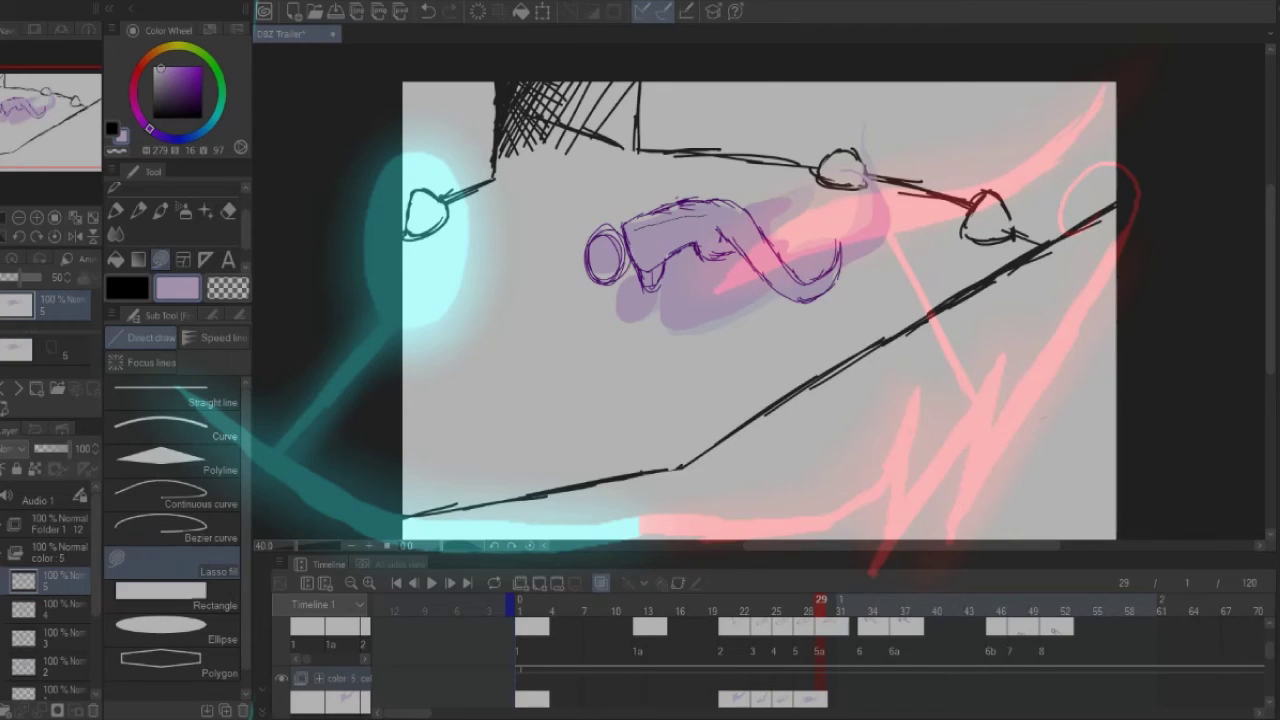
{"action": "left_click", "coordinate": [556, 584]}
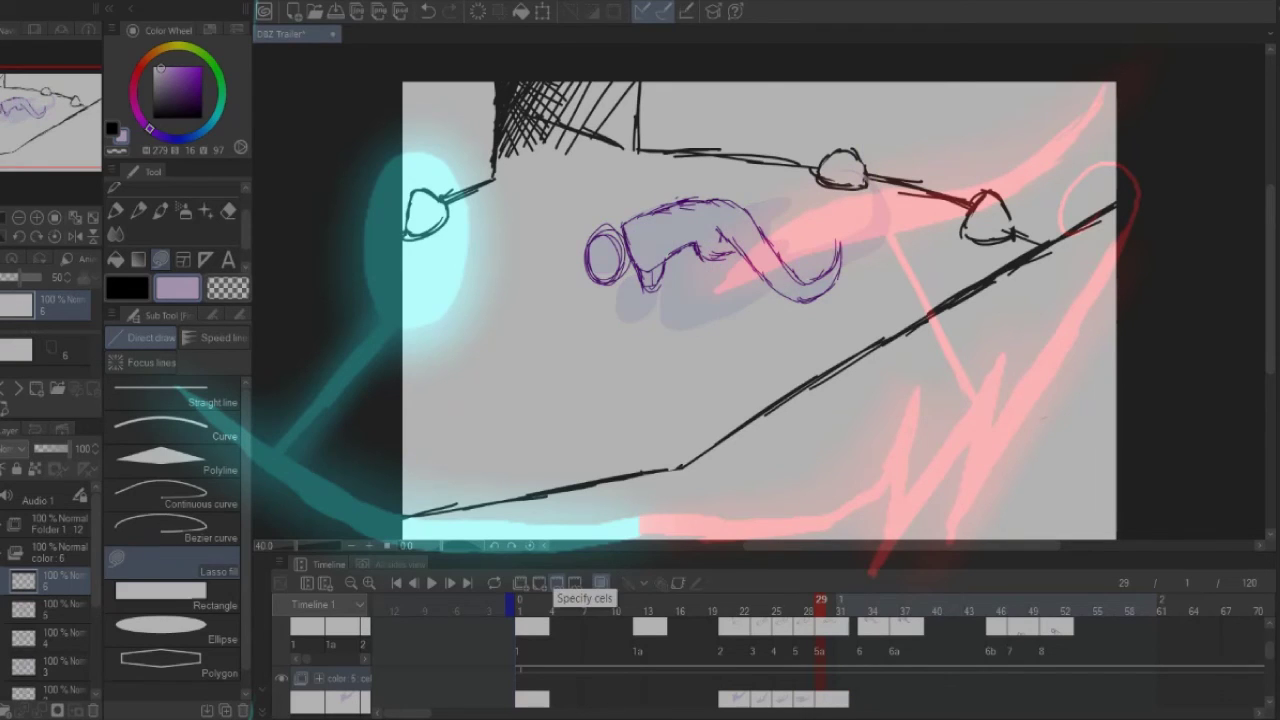
{"action": "mouse_move", "coordinate": [610, 230]}
{"action": "left_mouse_down"}
{"action": "mouse_move", "coordinate": [592, 234]}
{"action": "mouse_move", "coordinate": [630, 282]}
{"action": "left_mouse_up"}
{"action": "mouse_move", "coordinate": [768, 292]}
{"action": "left_mouse_down"}
{"action": "mouse_move", "coordinate": [832, 270]}
{"action": "mouse_move", "coordinate": [690, 210]}
{"action": "mouse_move", "coordinate": [630, 260]}
{"action": "left_mouse_up"}
Step: Add color cel 7 at frame 33 and lasso-fill the landing figure's head, torso and legs
{"action": "key", "text": "Right"}
{"action": "key", "text": "Right"}
{"action": "key", "text": "Right"}
{"action": "key", "text": "Right"}
{"action": "left_click", "coordinate": [538, 583]}
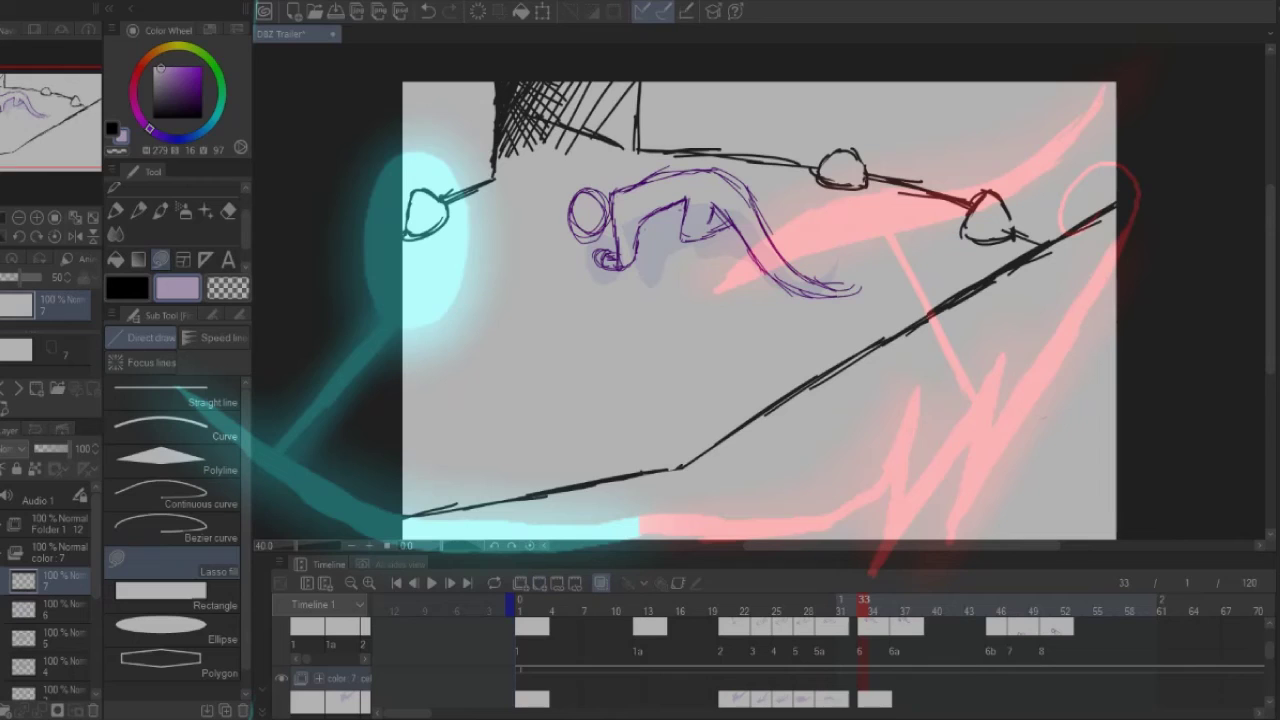
{"action": "left_click_drag", "start_coordinate": [605, 195], "coordinate": [592, 190]}
{"action": "mouse_move", "coordinate": [688, 180]}
{"action": "left_mouse_down"}
{"action": "mouse_move", "coordinate": [612, 266]}
{"action": "mouse_move", "coordinate": [612, 198]}
{"action": "left_mouse_up"}
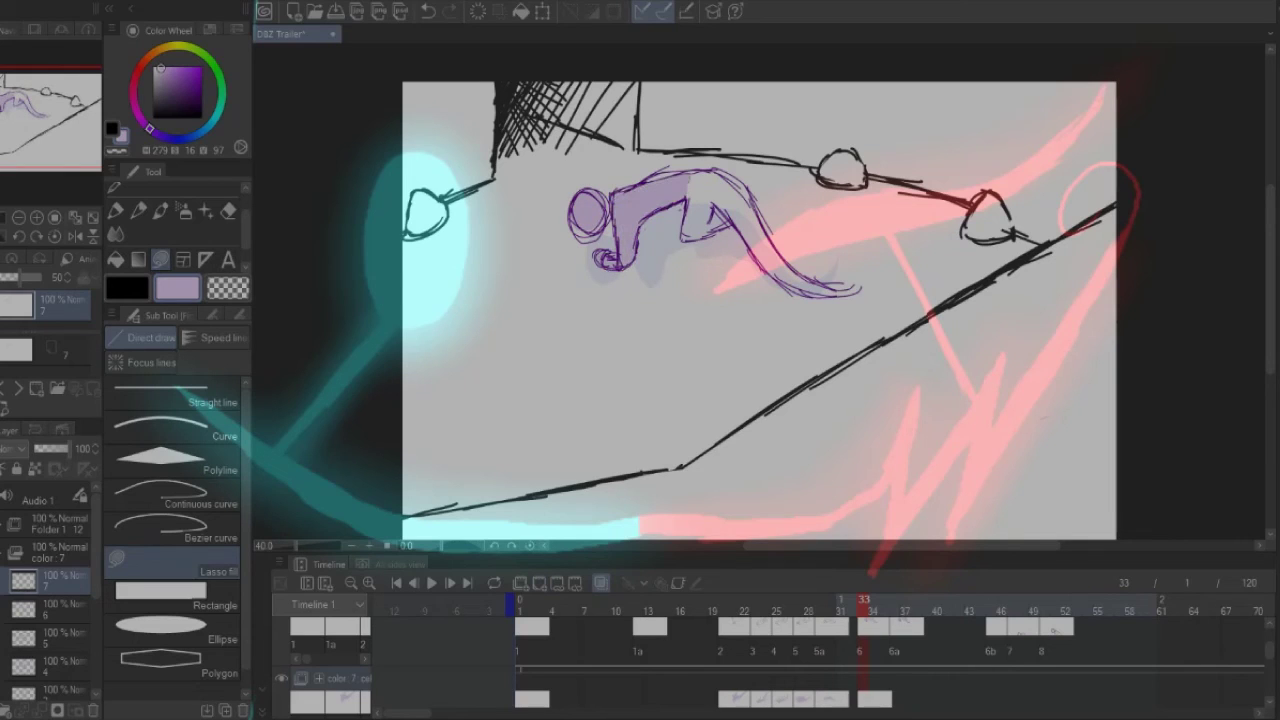
{"action": "mouse_move", "coordinate": [862, 292]}
{"action": "left_mouse_down"}
{"action": "mouse_move", "coordinate": [690, 178]}
{"action": "mouse_move", "coordinate": [686, 236]}
{"action": "left_mouse_up"}
Step: Add color cel 8 at frame 36 and lasso-fill the crouching figure
{"action": "key", "text": "Right"}
{"action": "key", "text": "Right"}
{"action": "key", "text": "Right"}
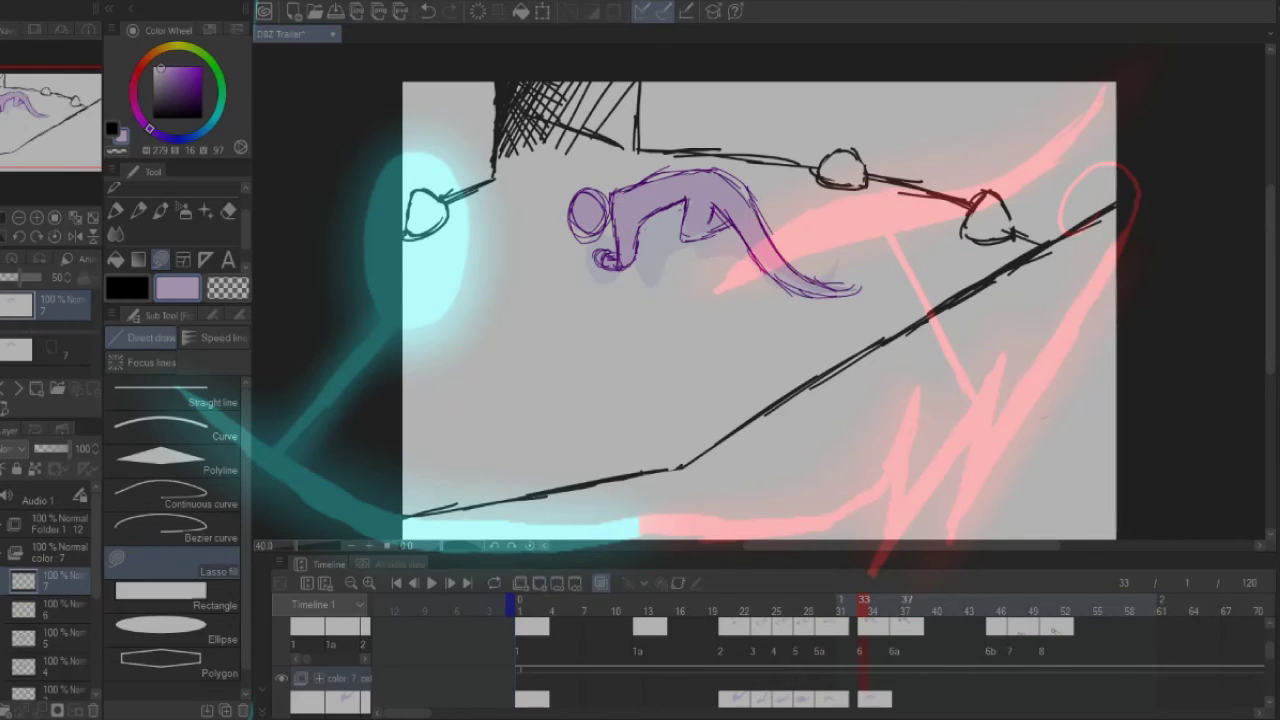
{"action": "left_click", "coordinate": [557, 583]}
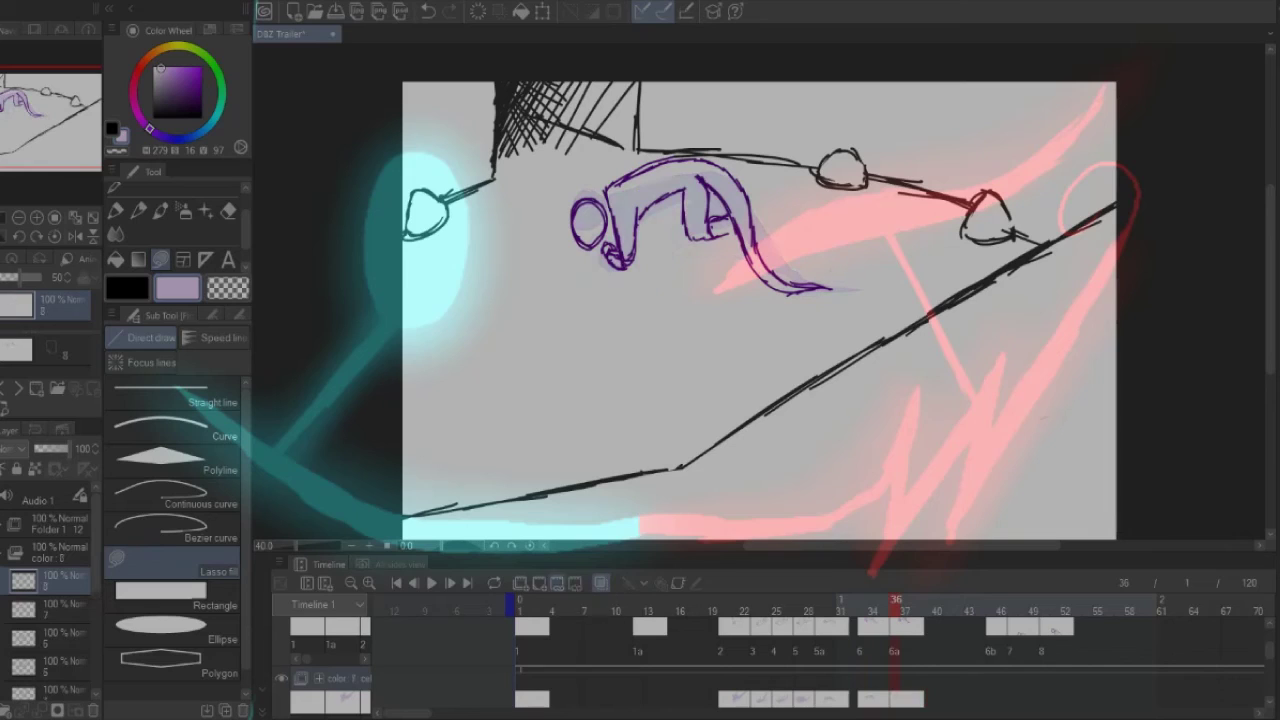
{"action": "mouse_move", "coordinate": [588, 200]}
{"action": "left_mouse_down"}
{"action": "mouse_move", "coordinate": [598, 246]}
{"action": "mouse_move", "coordinate": [686, 168]}
{"action": "mouse_move", "coordinate": [735, 236]}
{"action": "left_mouse_up"}
{"action": "left_click_drag", "start_coordinate": [822, 290], "coordinate": [700, 185]}
Step: Add color cel 9 at frame 47 and lasso-fill the head and shoulder at the bottom of the second scene
{"action": "key", "text": "space"}
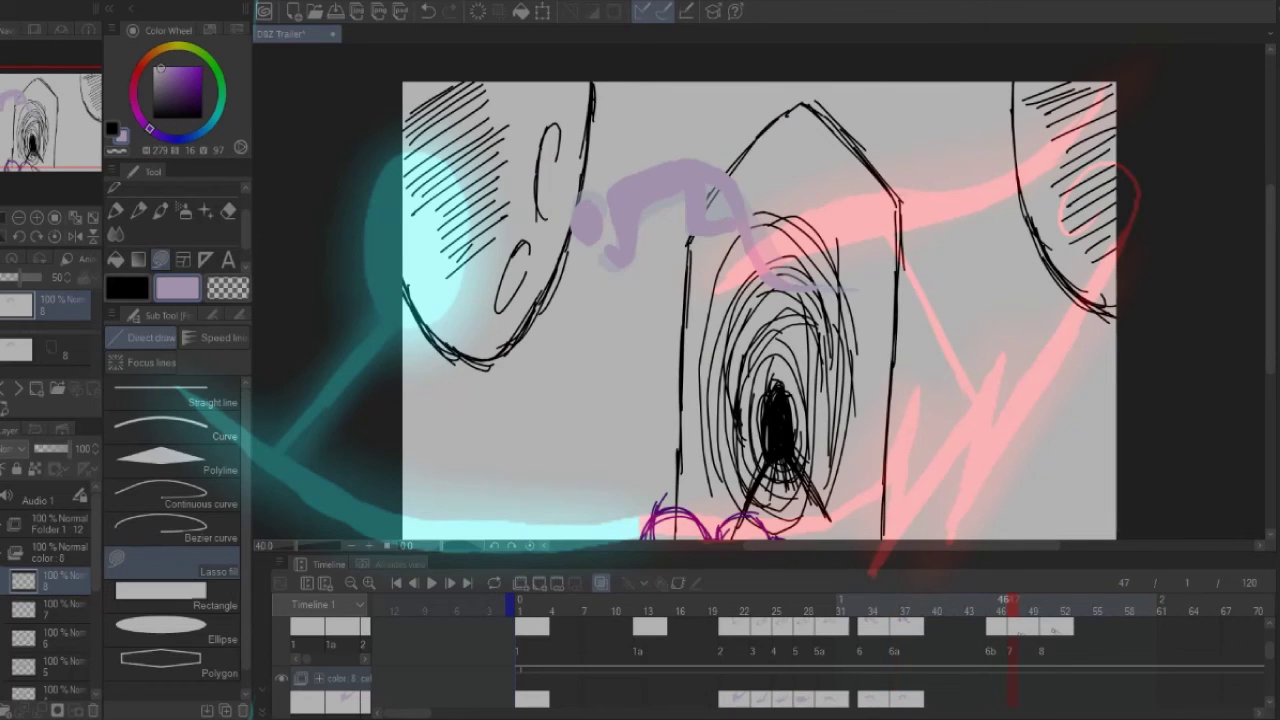
{"action": "key", "text": "ctrl+shift+n"}
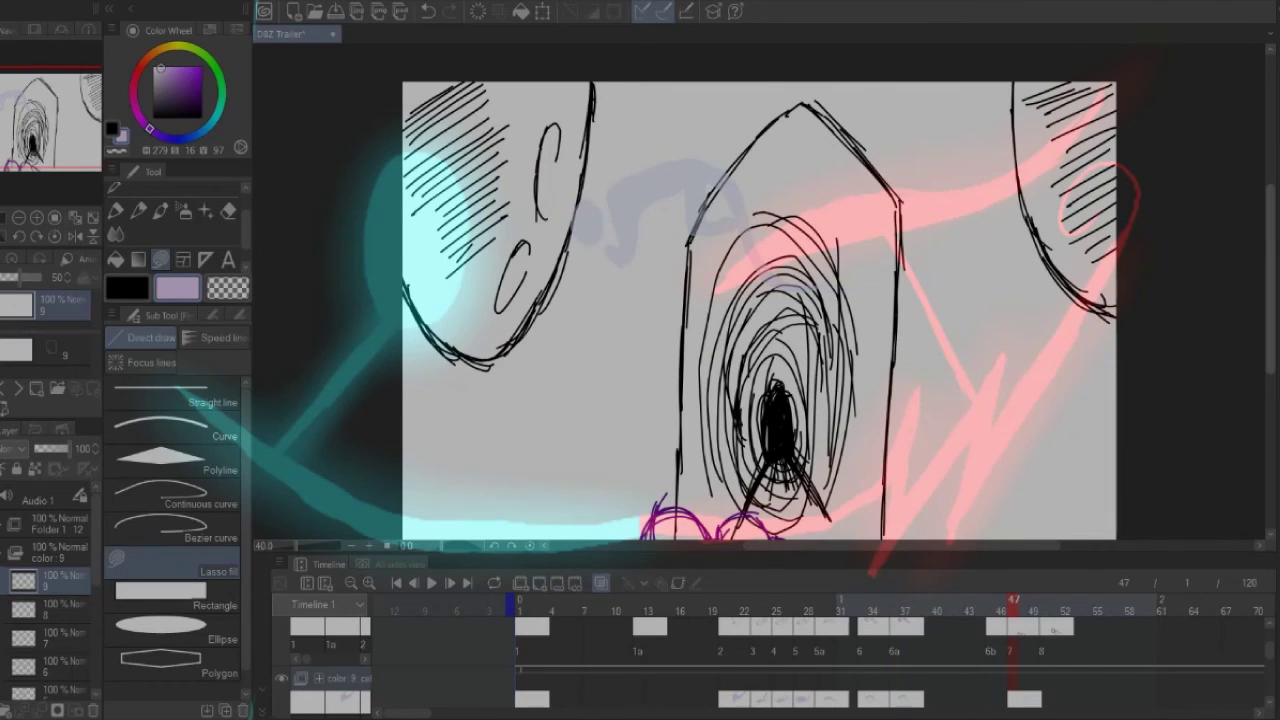
{"action": "scroll", "coordinate": [760, 310], "scroll_direction": "left", "scroll_amount": 2}
{"action": "scroll", "coordinate": [815, 310], "scroll_direction": "down", "scroll_amount": 1}
{"action": "mouse_move", "coordinate": [745, 488]}
{"action": "left_mouse_down"}
{"action": "mouse_move", "coordinate": [765, 432]}
{"action": "mouse_move", "coordinate": [780, 476]}
{"action": "left_mouse_up"}
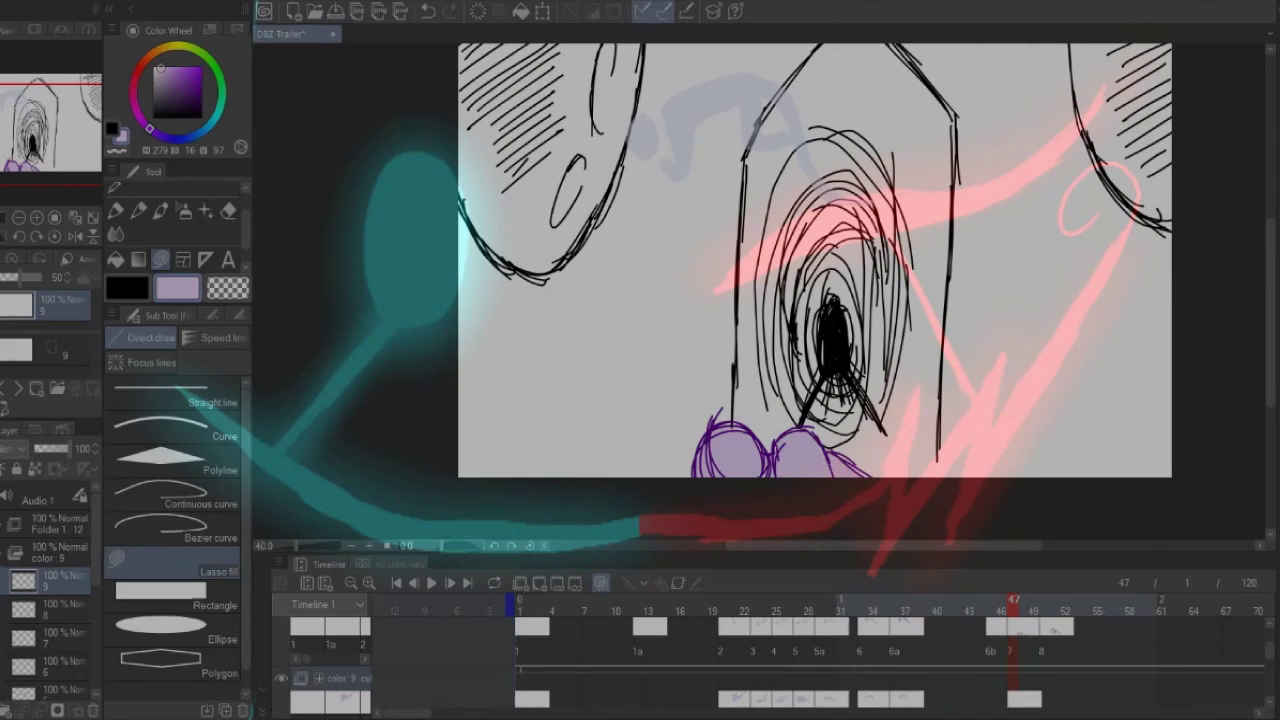
Step: Add color cel 10 at frame 50, lasso-fill the figure's head, shoulder and arm, and save the file
{"action": "key", "text": "Right"}
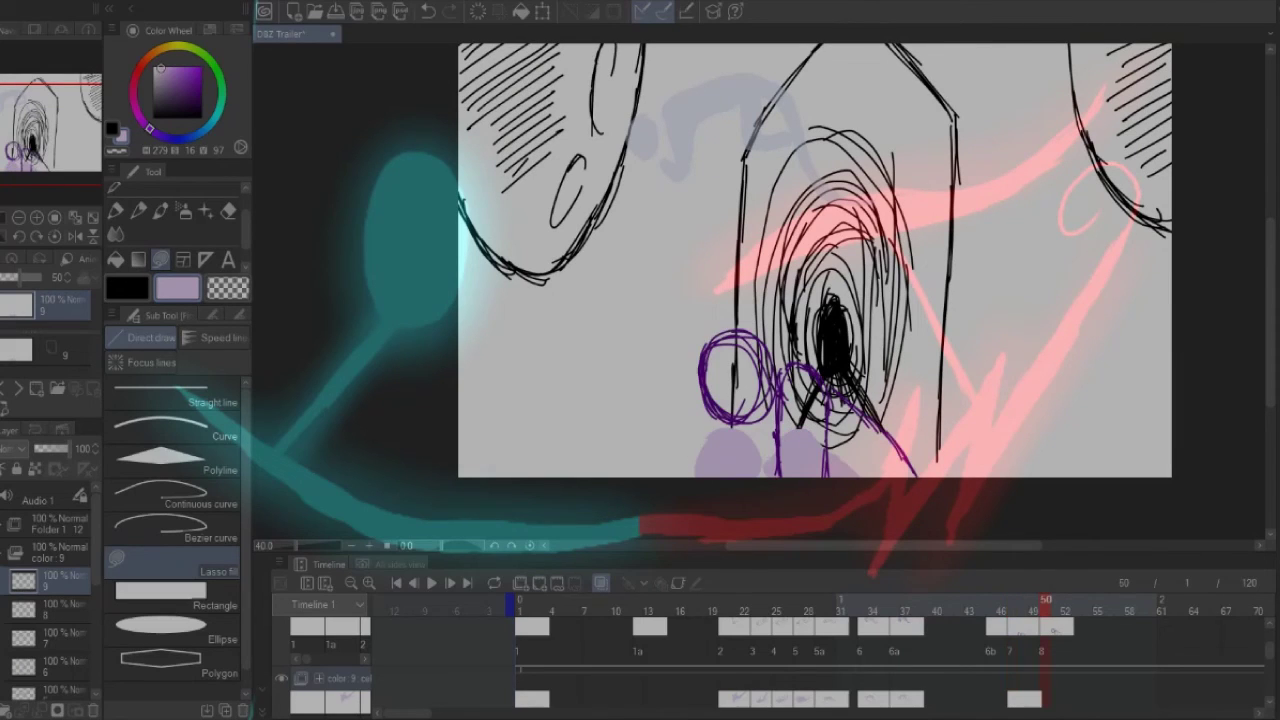
{"action": "key", "text": "ctrl+shift+n"}
{"action": "left_click_drag", "start_coordinate": [720, 420], "coordinate": [760, 340]}
{"action": "mouse_move", "coordinate": [780, 476]}
{"action": "left_mouse_down"}
{"action": "mouse_move", "coordinate": [822, 370]}
{"action": "mouse_move", "coordinate": [915, 478]}
{"action": "left_mouse_up"}
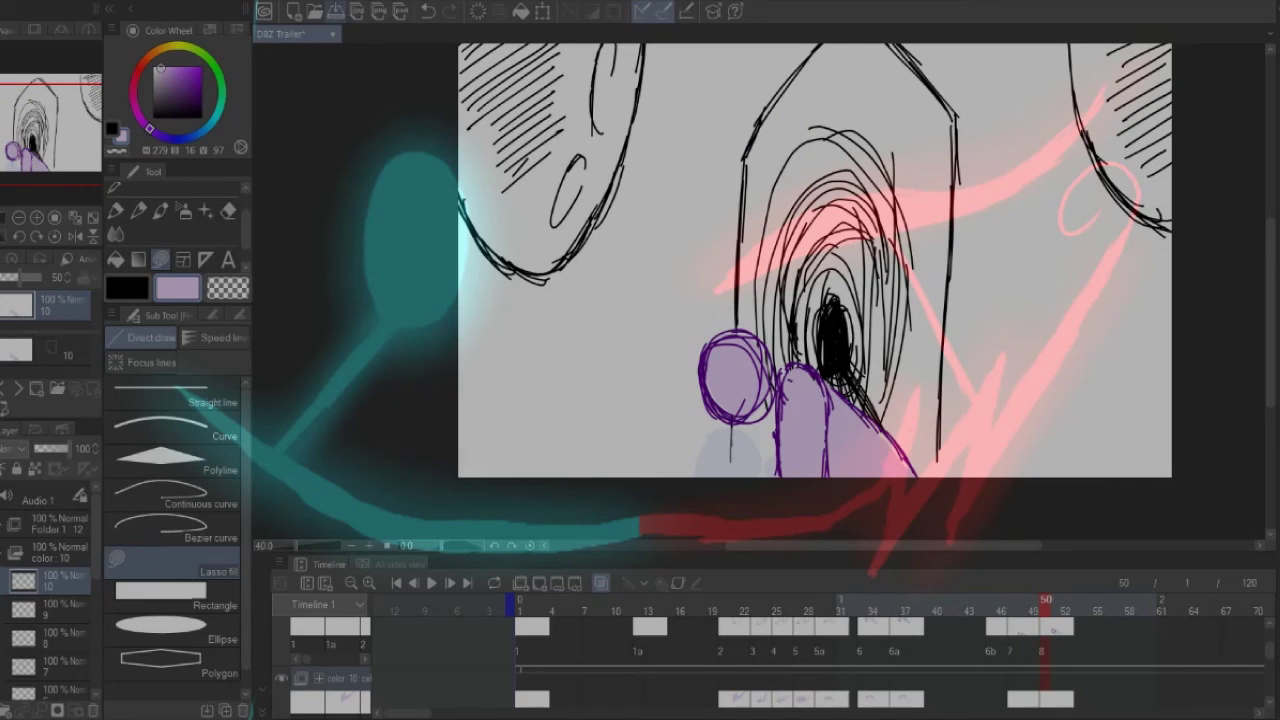
{"action": "key", "text": "ctrl+s"}
Step: Add cel 11 to the color folder at frame 54
{"action": "scroll", "coordinate": [770, 640], "scroll_direction": "right", "scroll_amount": 5}
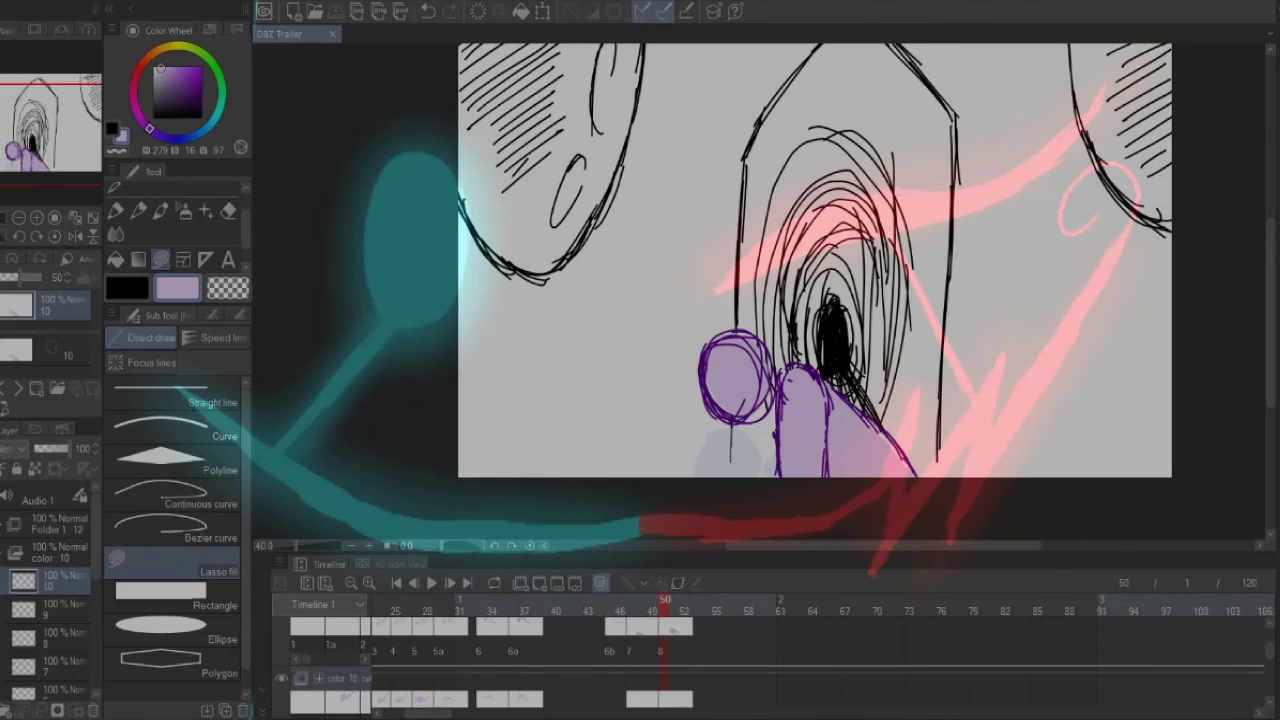
{"action": "scroll", "coordinate": [770, 660], "scroll_direction": "down", "scroll_amount": 1}
{"action": "key", "text": "ctrl+shift+alt+n"}
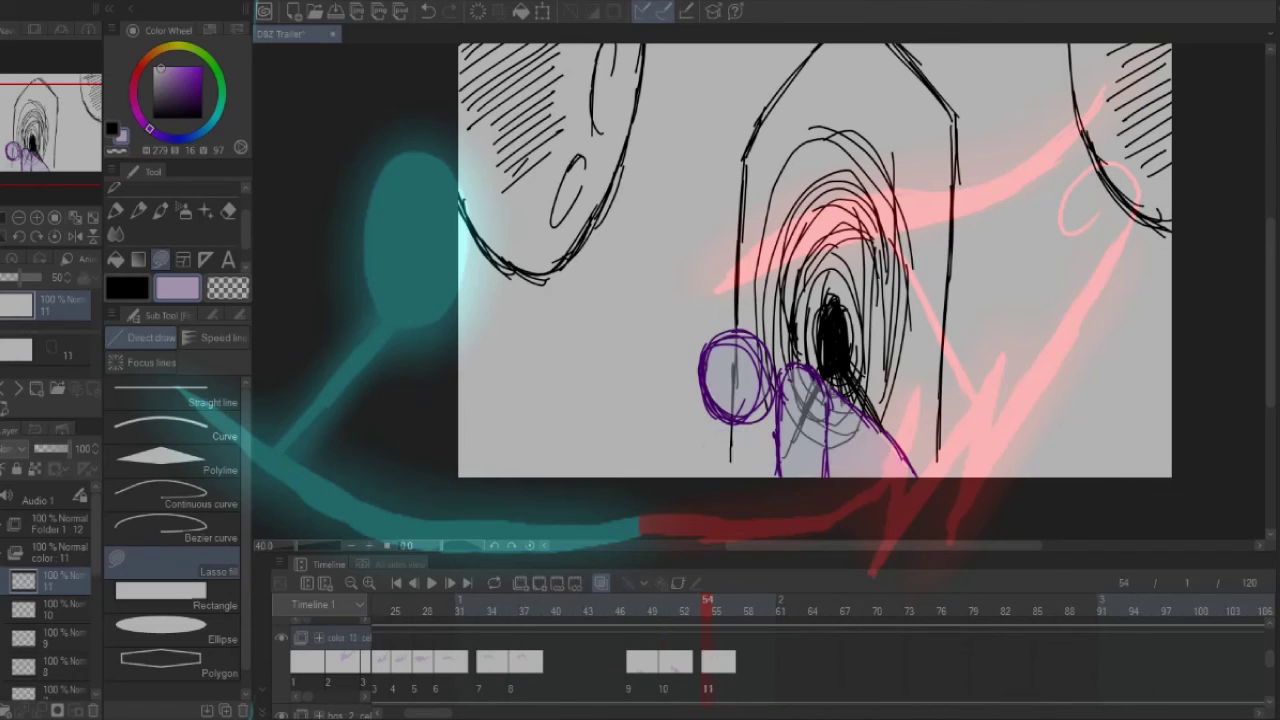
{"action": "scroll", "coordinate": [770, 660], "scroll_direction": "up", "scroll_amount": 1}
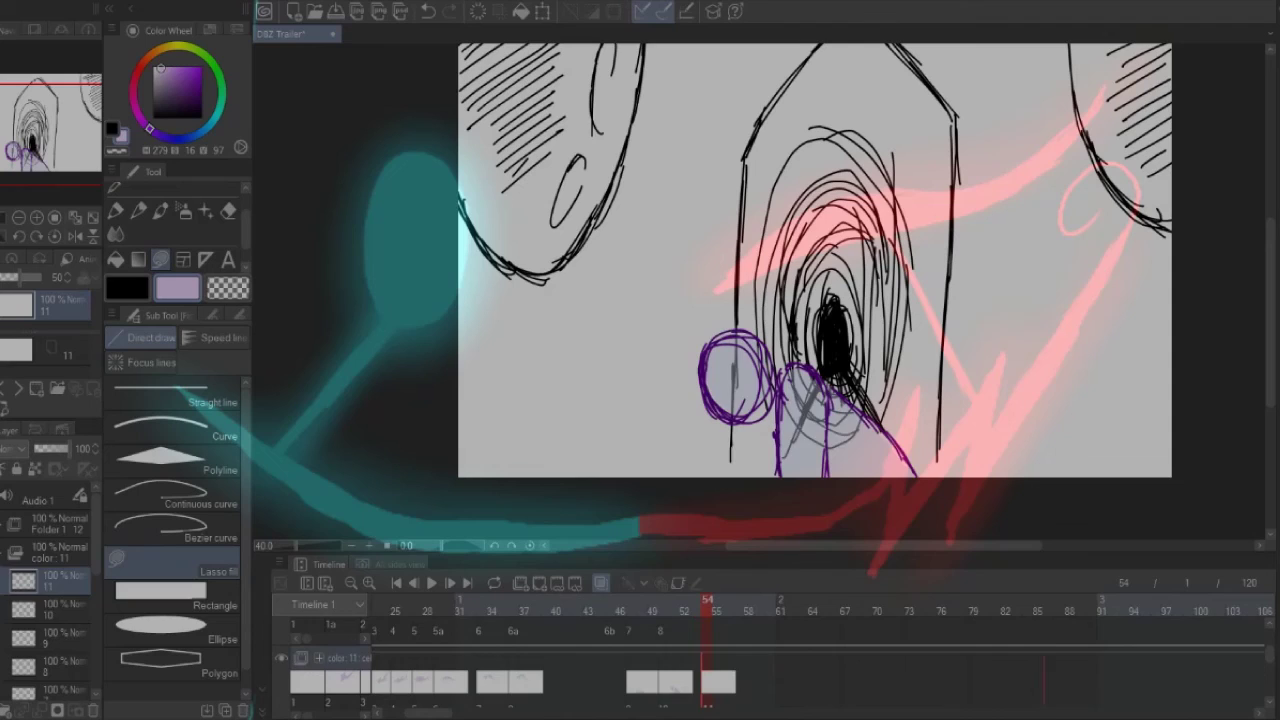
Step: Create a new animation folder above Folder 1 and add cel 1 to it at frame 1
{"action": "left_click", "coordinate": [50, 608]}
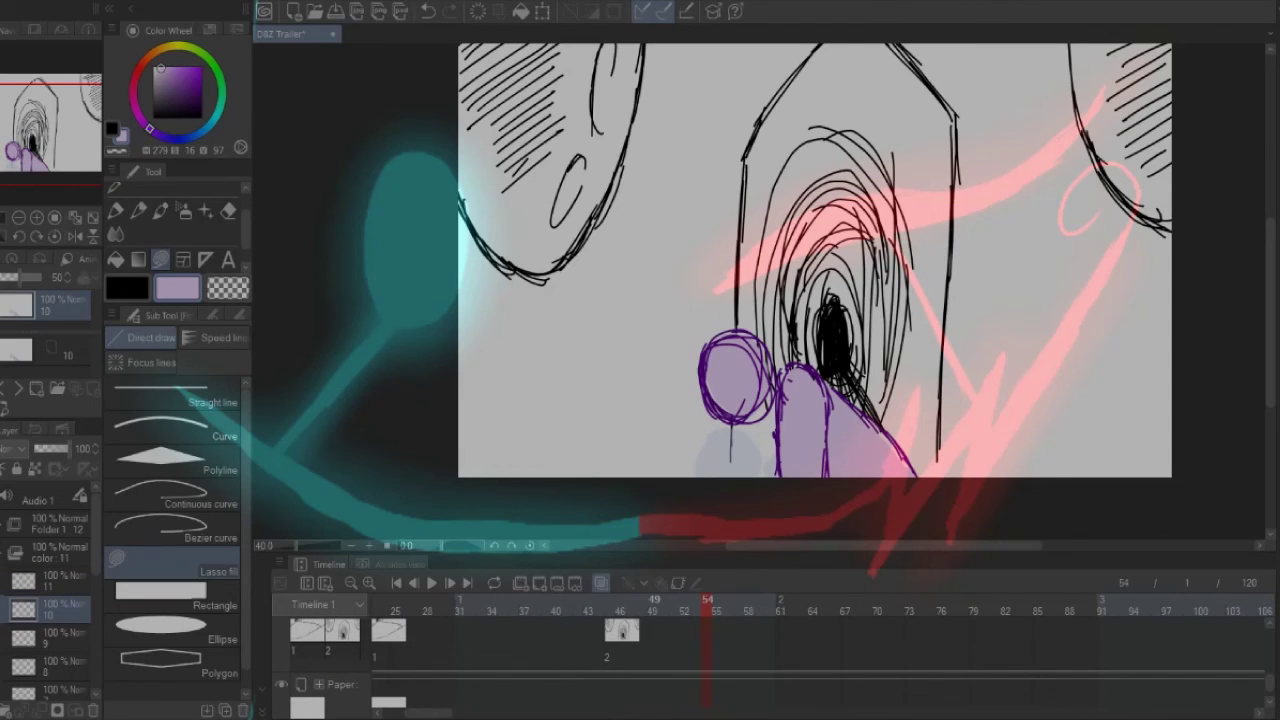
{"action": "key", "text": "ctrl+shift+alt+g"}
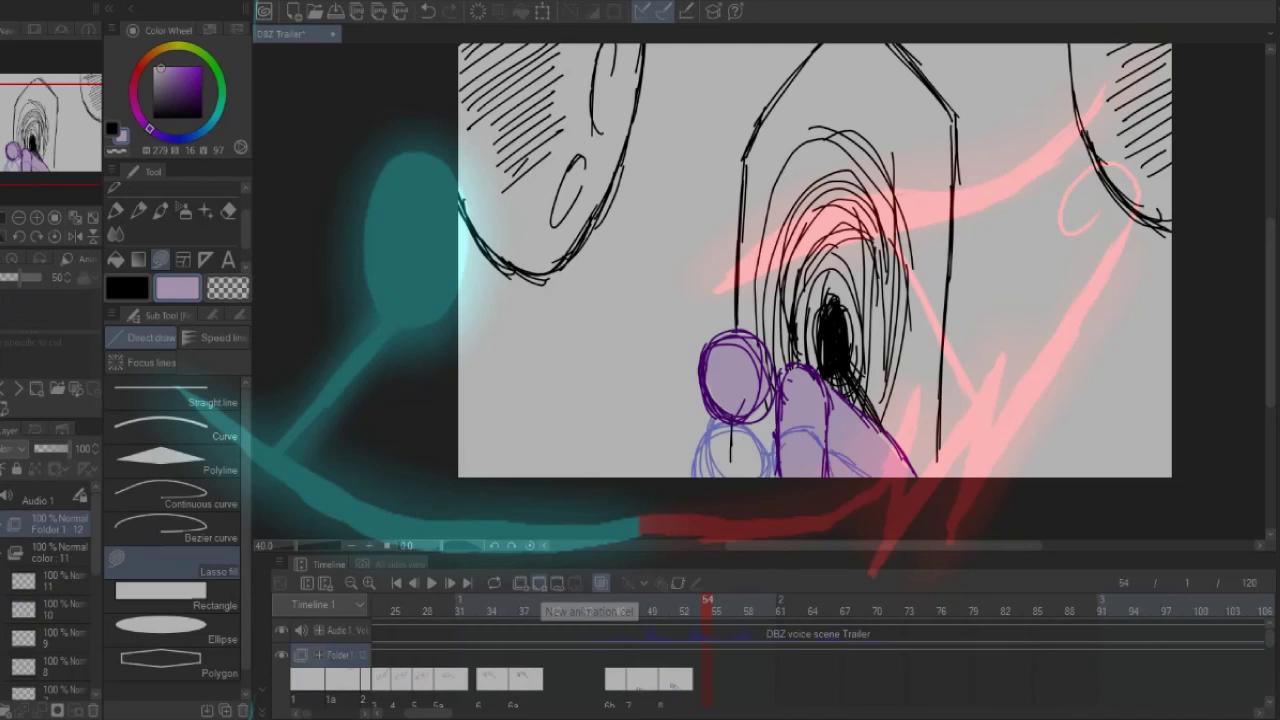
{"action": "key", "text": "Home"}
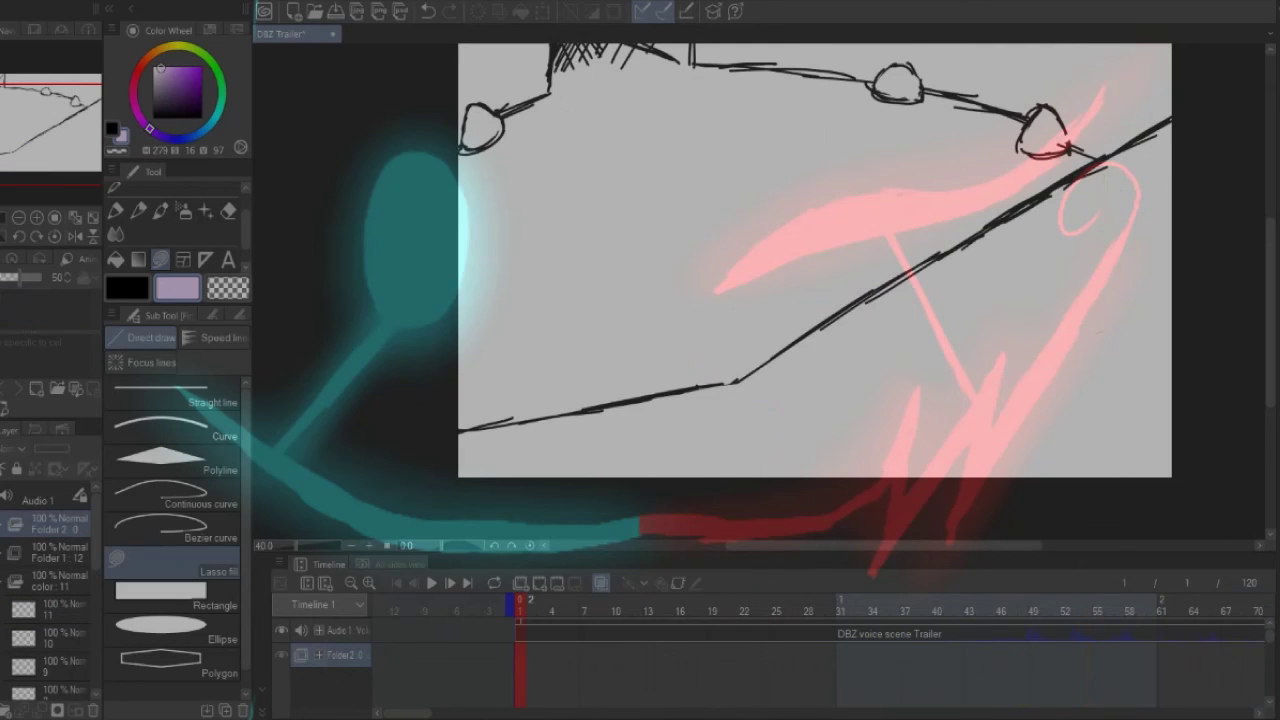
{"action": "left_click", "coordinate": [538, 583]}
Step: Draw a black foreground-to-transparent gradient rising from the canvas's bottom edge, redoing the first attempt with a shorter fade
{"action": "key", "text": "g"}
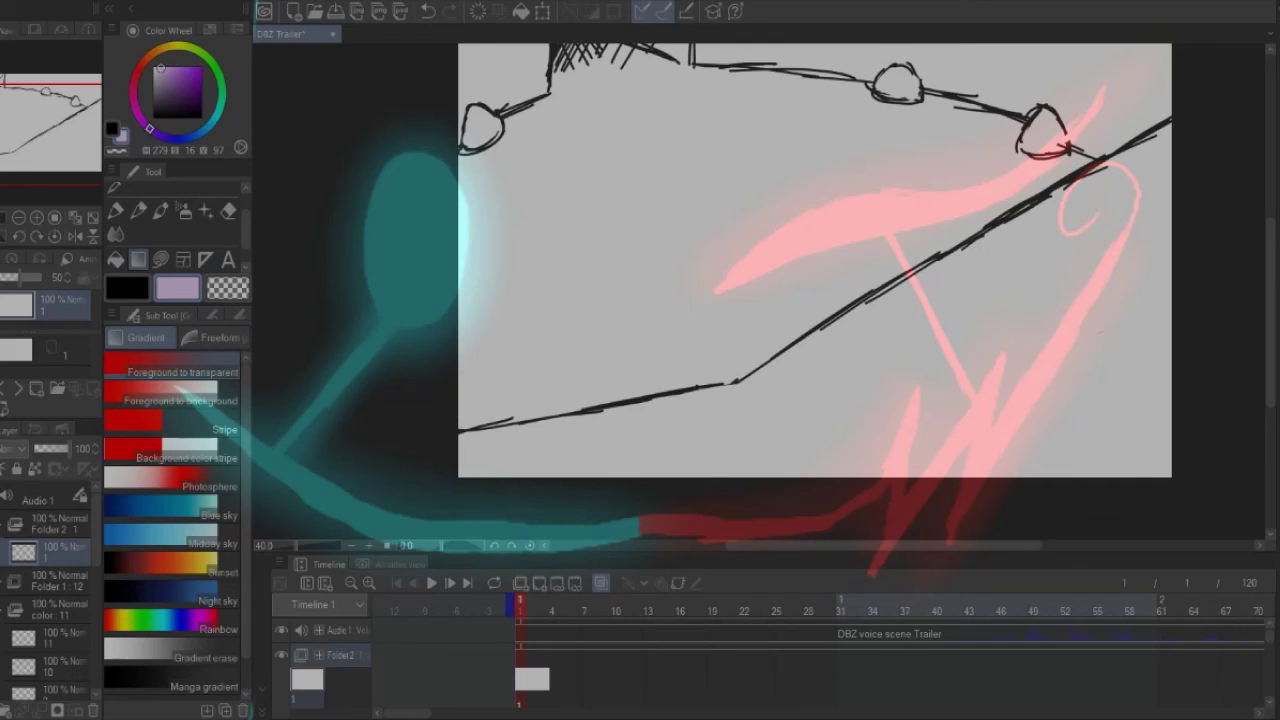
{"action": "left_click", "coordinate": [210, 315]}
{"action": "left_click_drag", "start_coordinate": [788, 494], "coordinate": [788, 298]}
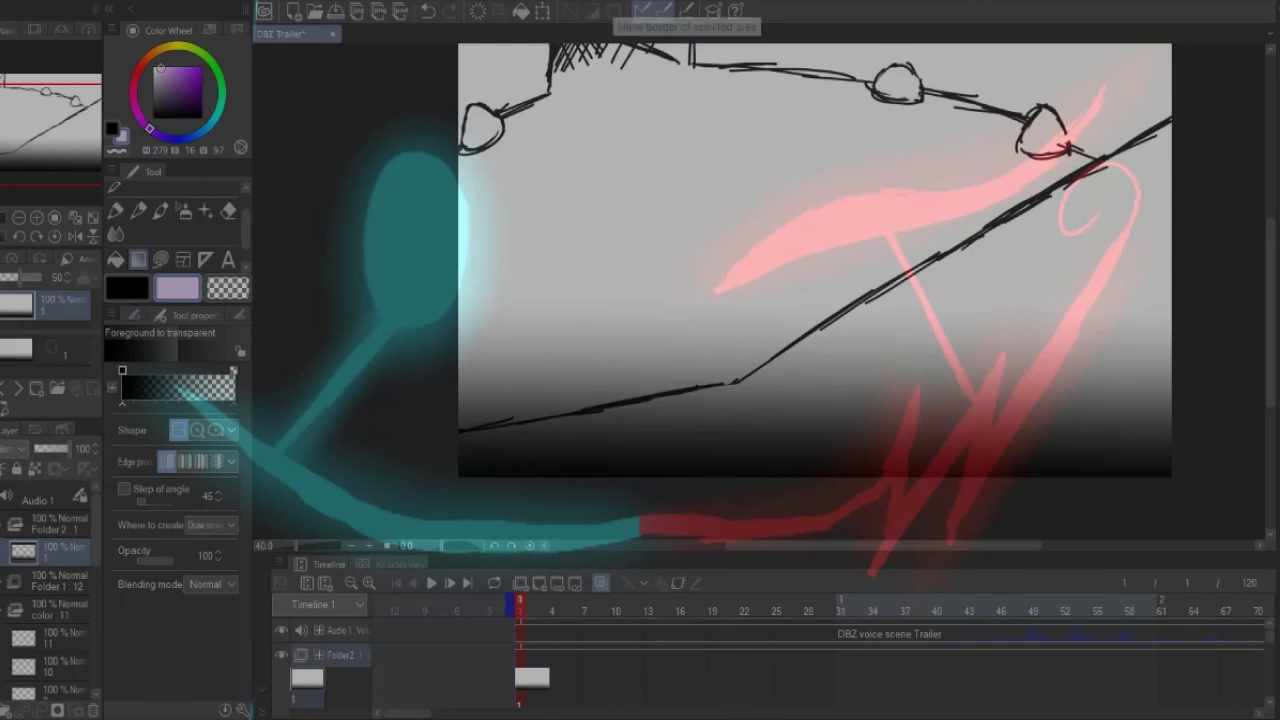
{"action": "key", "text": "ctrl+z"}
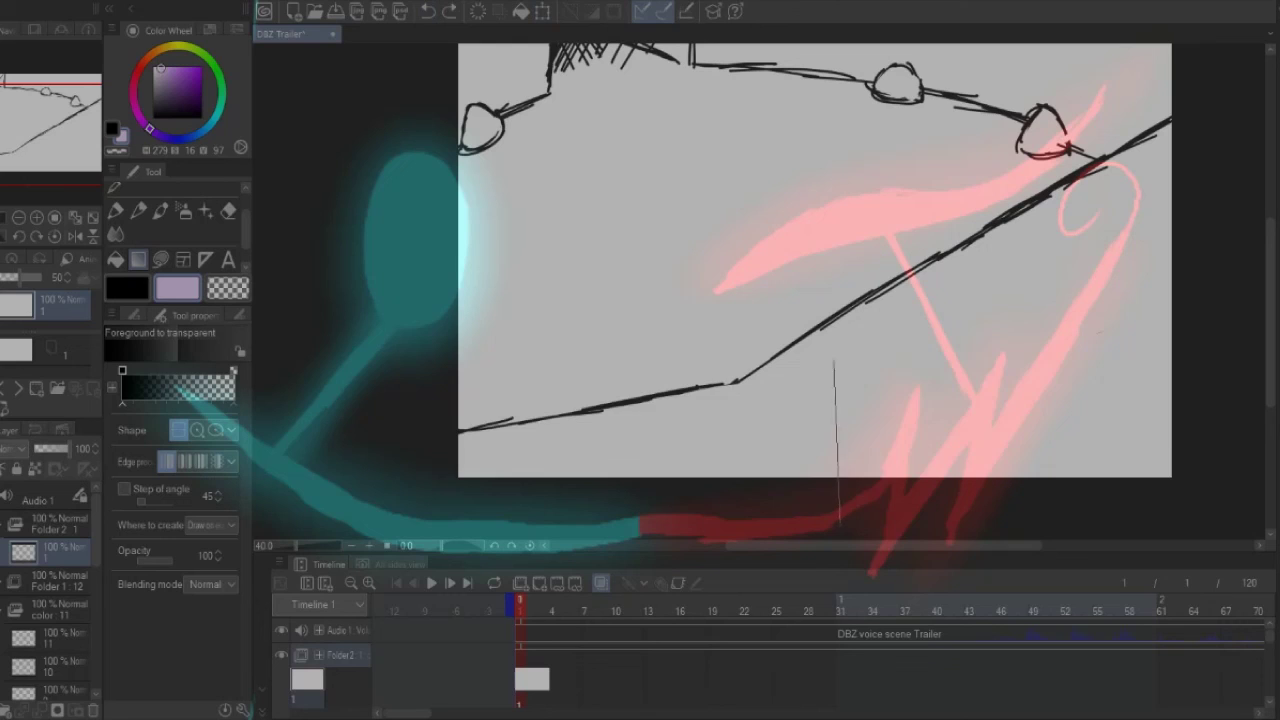
{"action": "left_click_drag", "start_coordinate": [834, 362], "coordinate": [834, 358]}
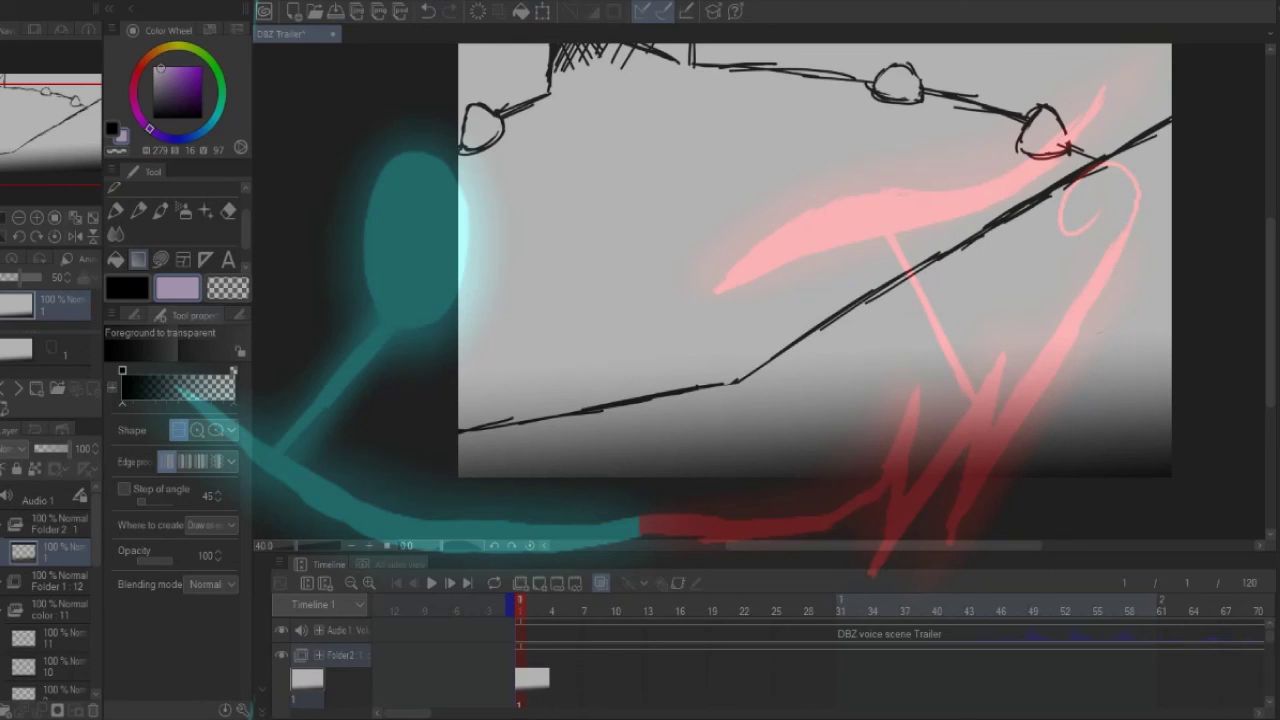
Step: Scale the gradient up to 141% from its bottom edge
{"action": "key", "text": "ctrl+t"}
{"action": "left_click_drag", "start_coordinate": [815, 370], "coordinate": [814, 457]}
{"action": "left_click_drag", "start_coordinate": [815, 235], "coordinate": [814, 137]}
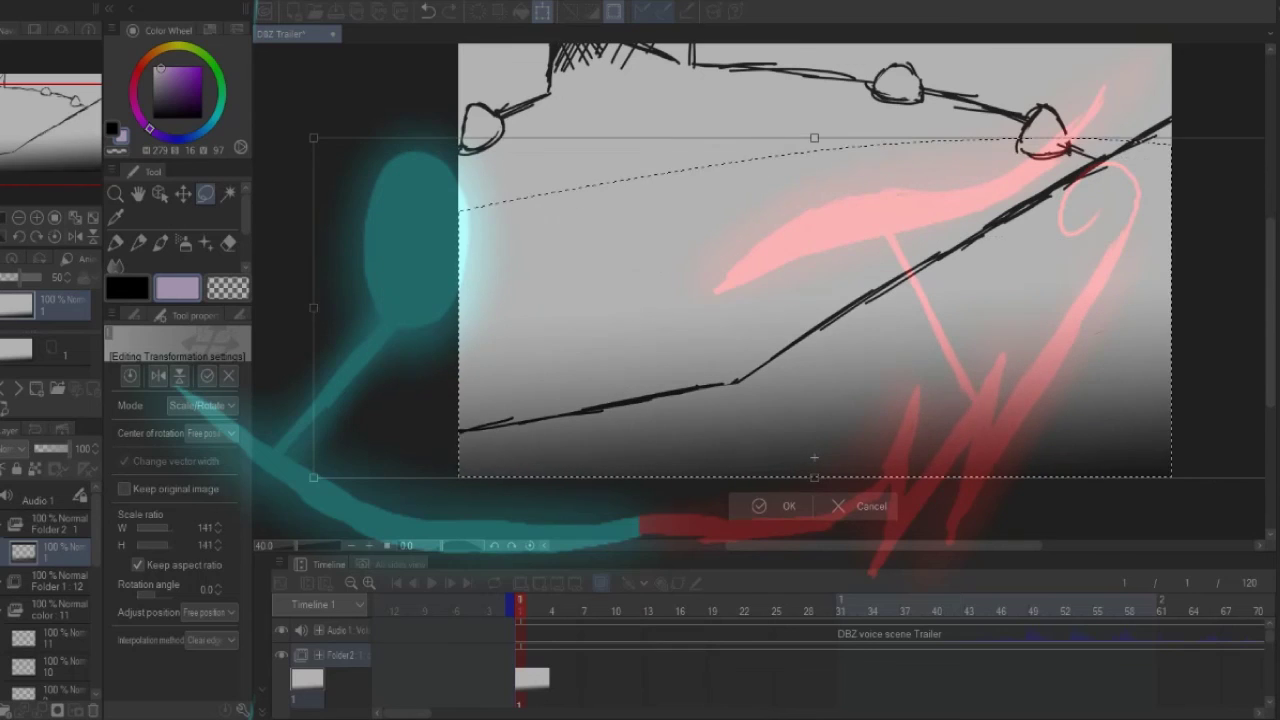
{"action": "key", "text": "Return"}
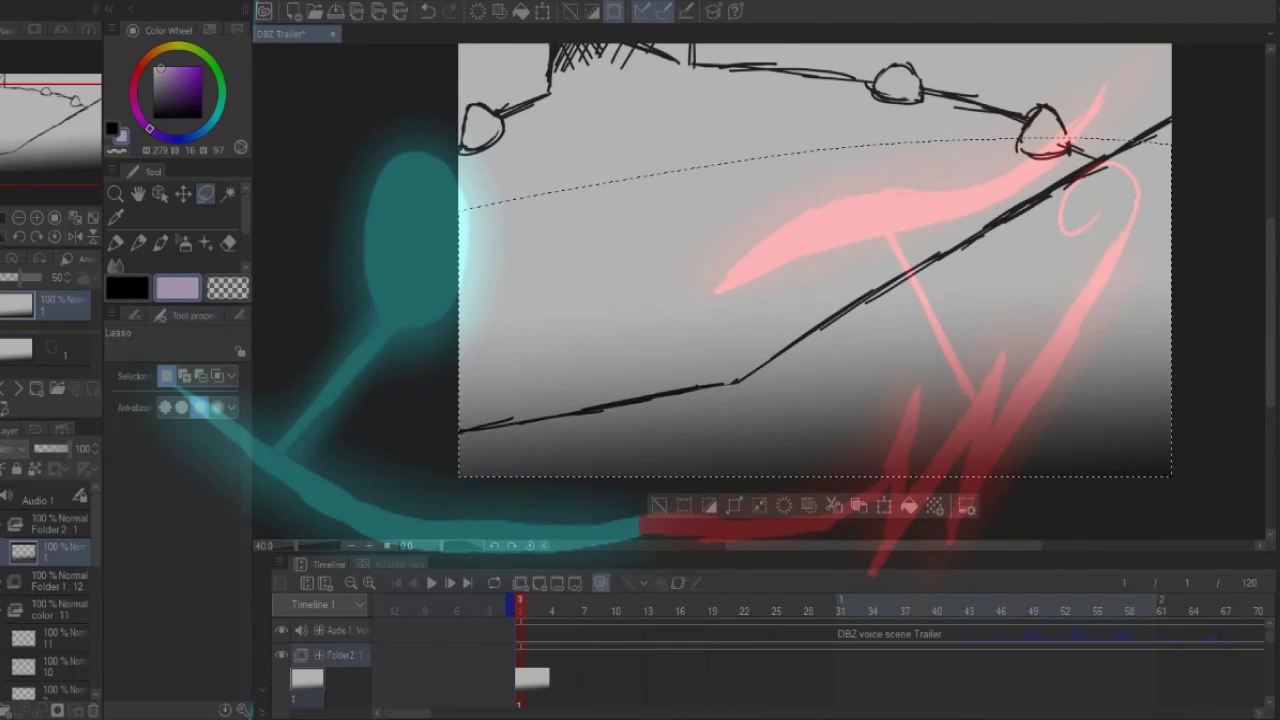
Step: Stretch the gradient upward with Free Transform to 133% height at 100% width, apply it, and clear the selection
{"action": "key", "text": "ctrl+t"}
{"action": "left_click", "coordinate": [203, 405]}
{"action": "left_click", "coordinate": [201, 479]}
{"action": "left_click_drag", "start_coordinate": [814, 137], "coordinate": [806, 48]}
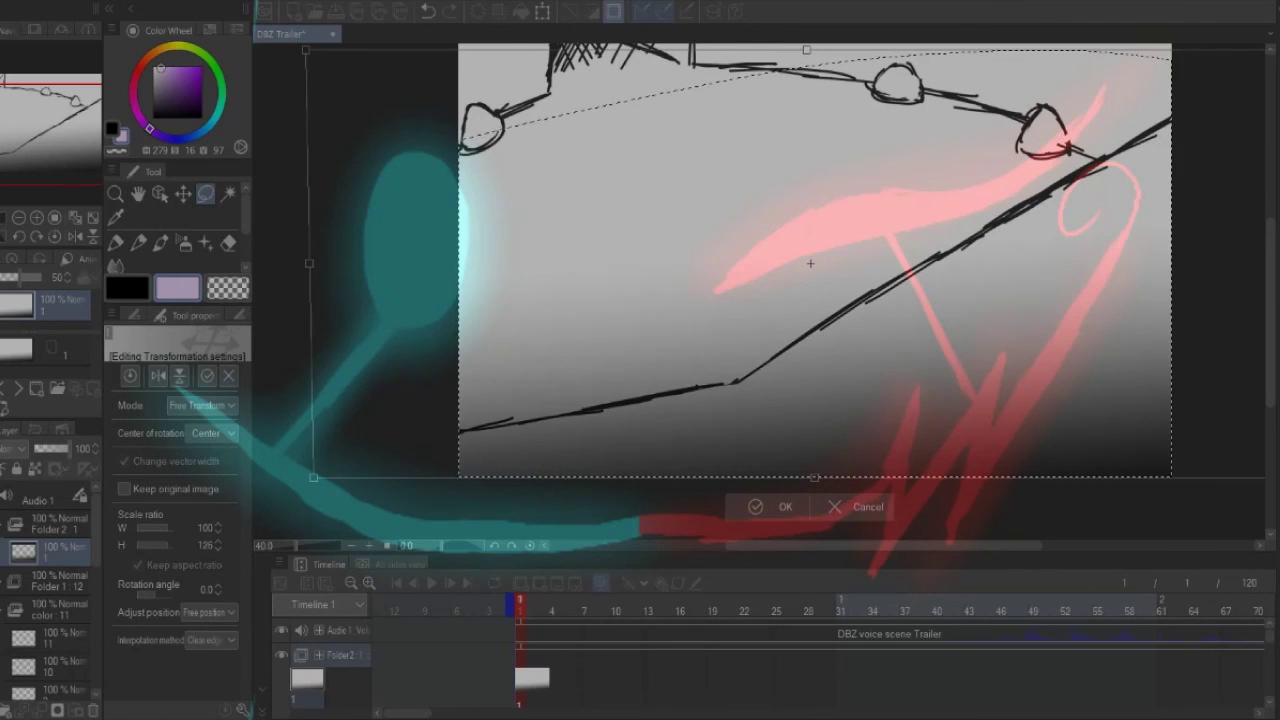
{"action": "left_click_drag", "start_coordinate": [810, 263], "coordinate": [816, 357]}
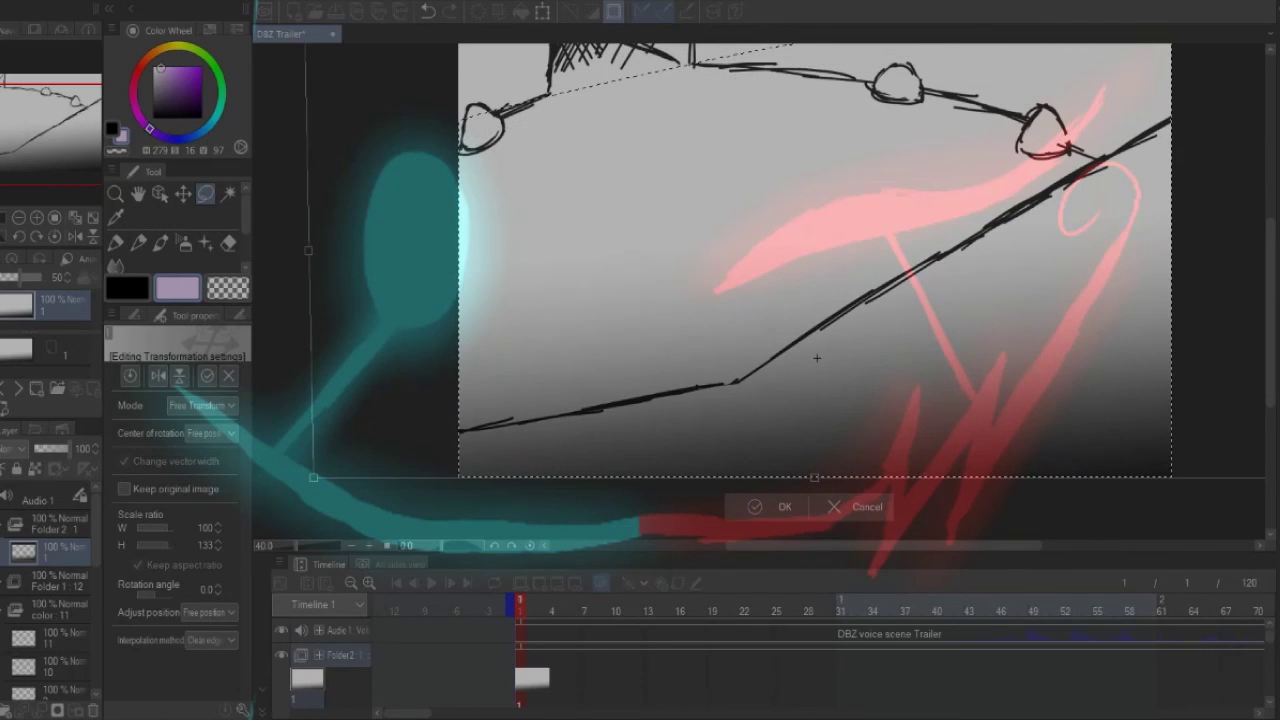
{"action": "left_click", "coordinate": [775, 506]}
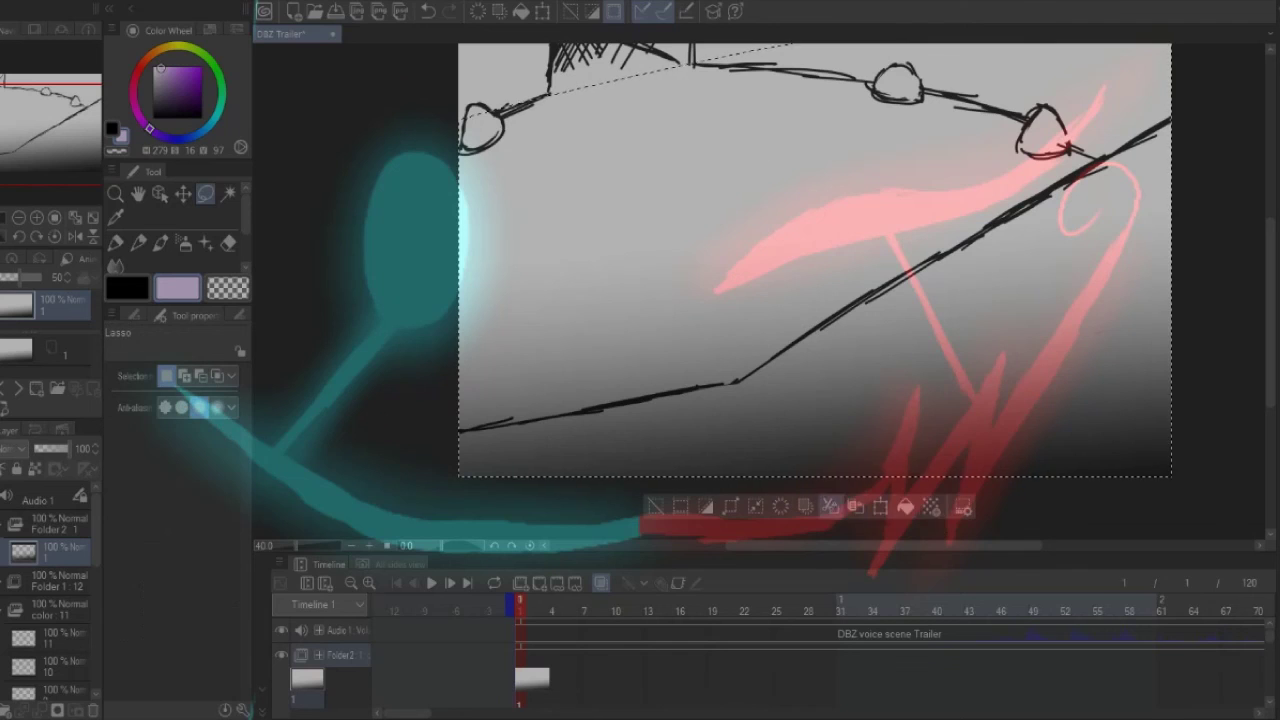
{"action": "key", "text": "ctrl+d"}
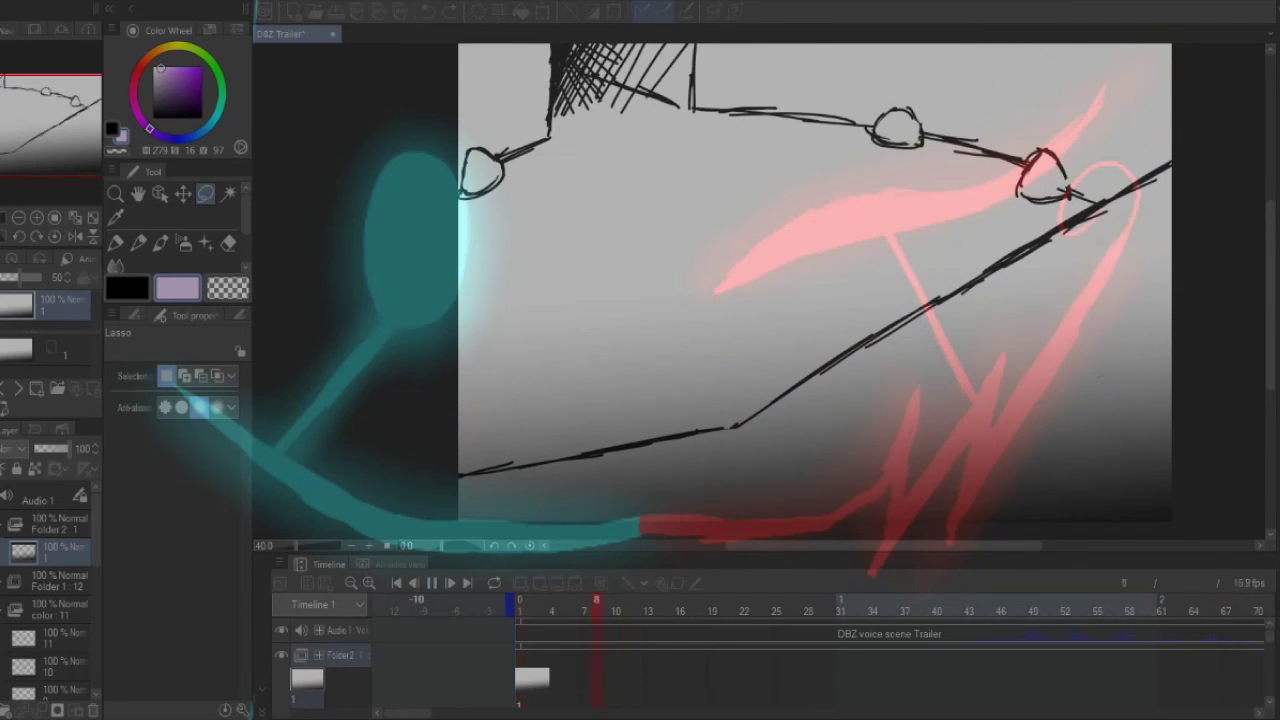
Step: Play the animation through to its last frame and shorten the timeline's playback range to end at frame 96
{"action": "key", "text": "End"}
{"action": "key", "text": "Left"}
{"action": "key", "text": "Right"}
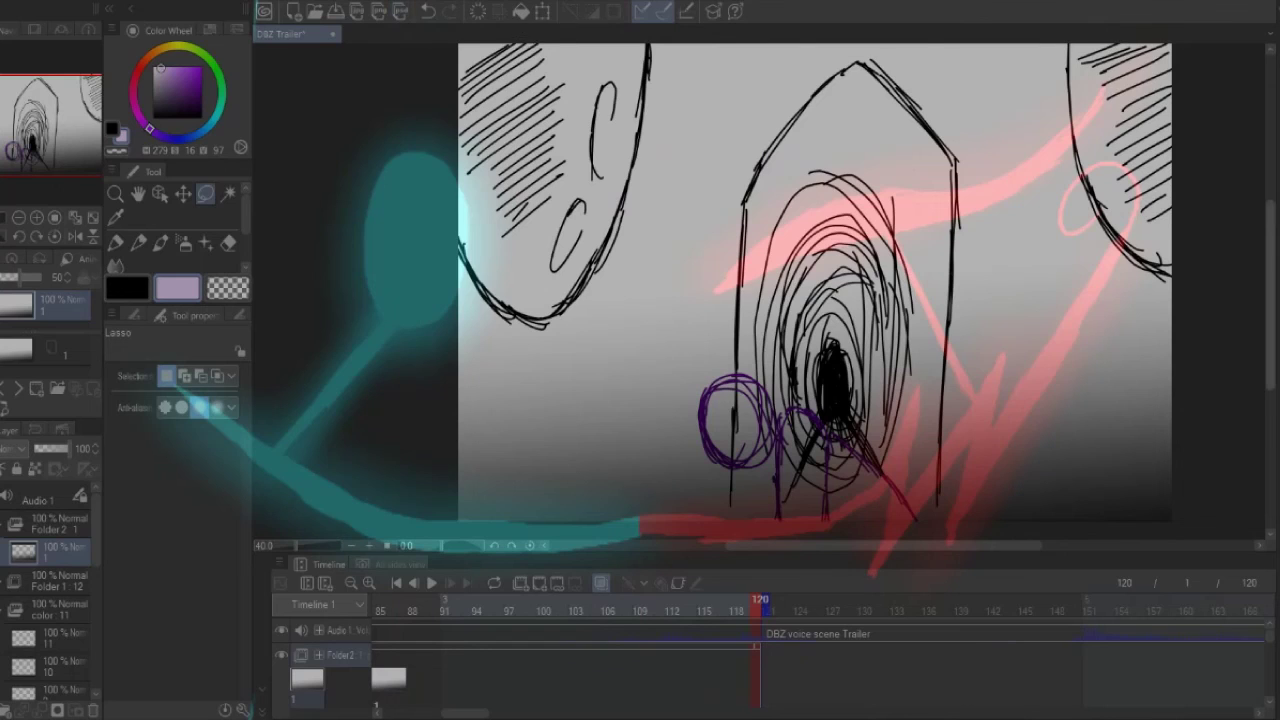
{"action": "key", "text": "Return"}
{"action": "key", "text": "End"}
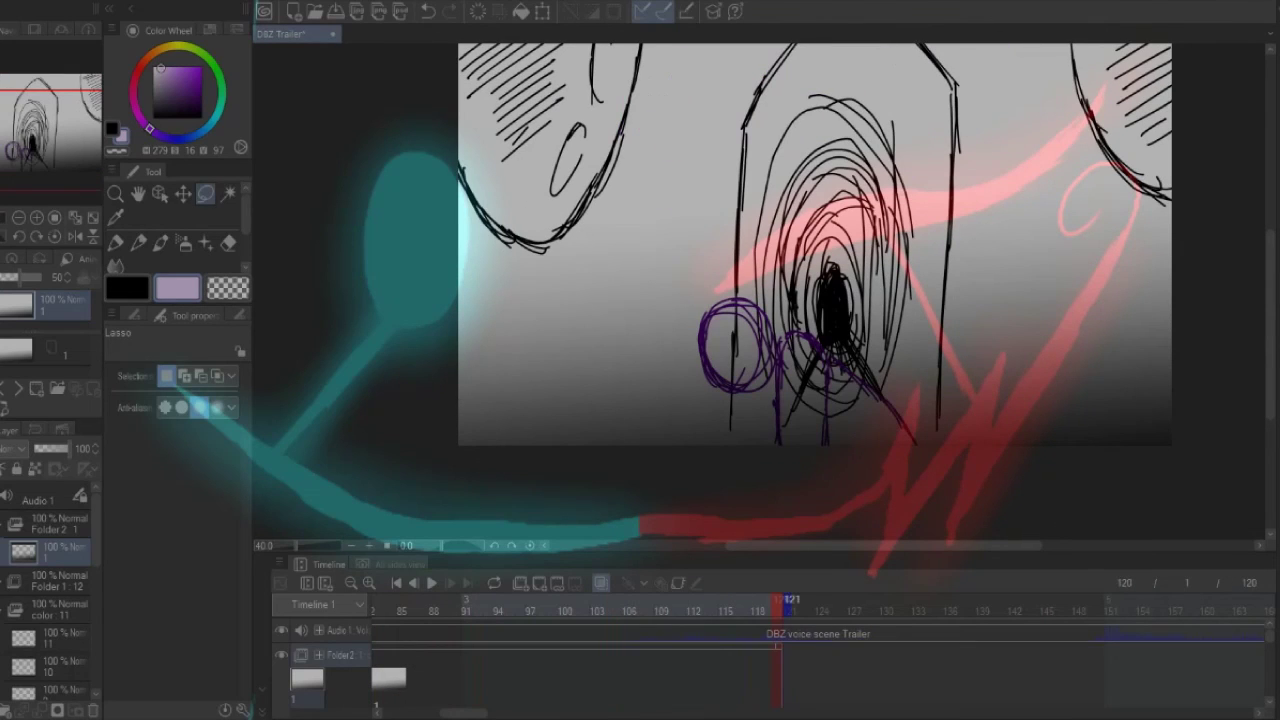
{"action": "key", "text": "ctrl+z"}
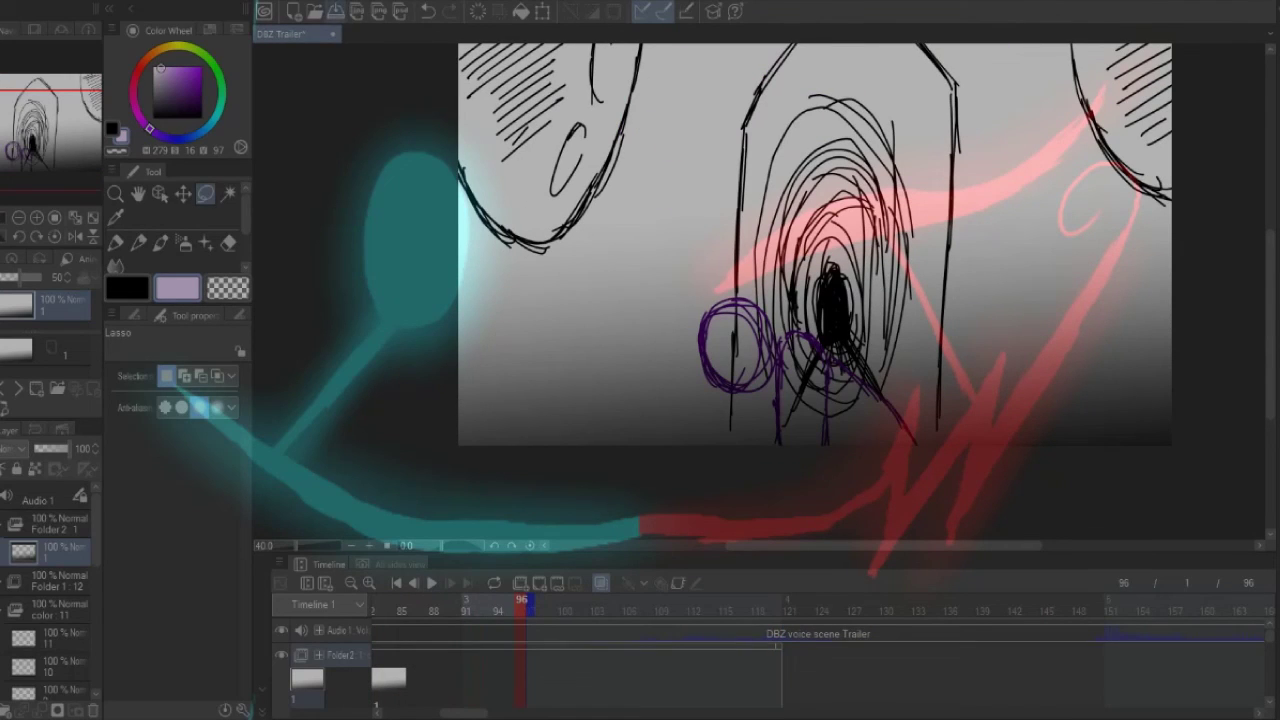